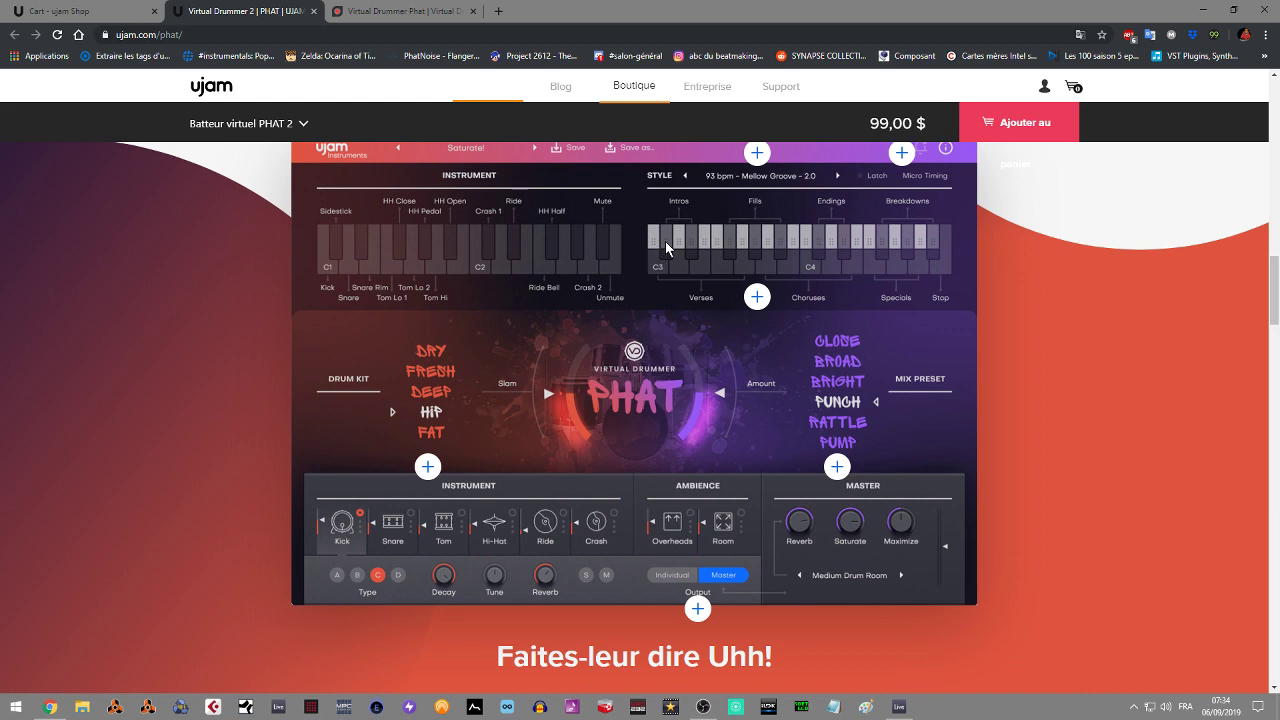
Step: Examine the Virtual Drummer Phat page in the Propellerhead shop, enlarging the front-panel picture, and revisit the two open ujam pages
left_click(415, 14)
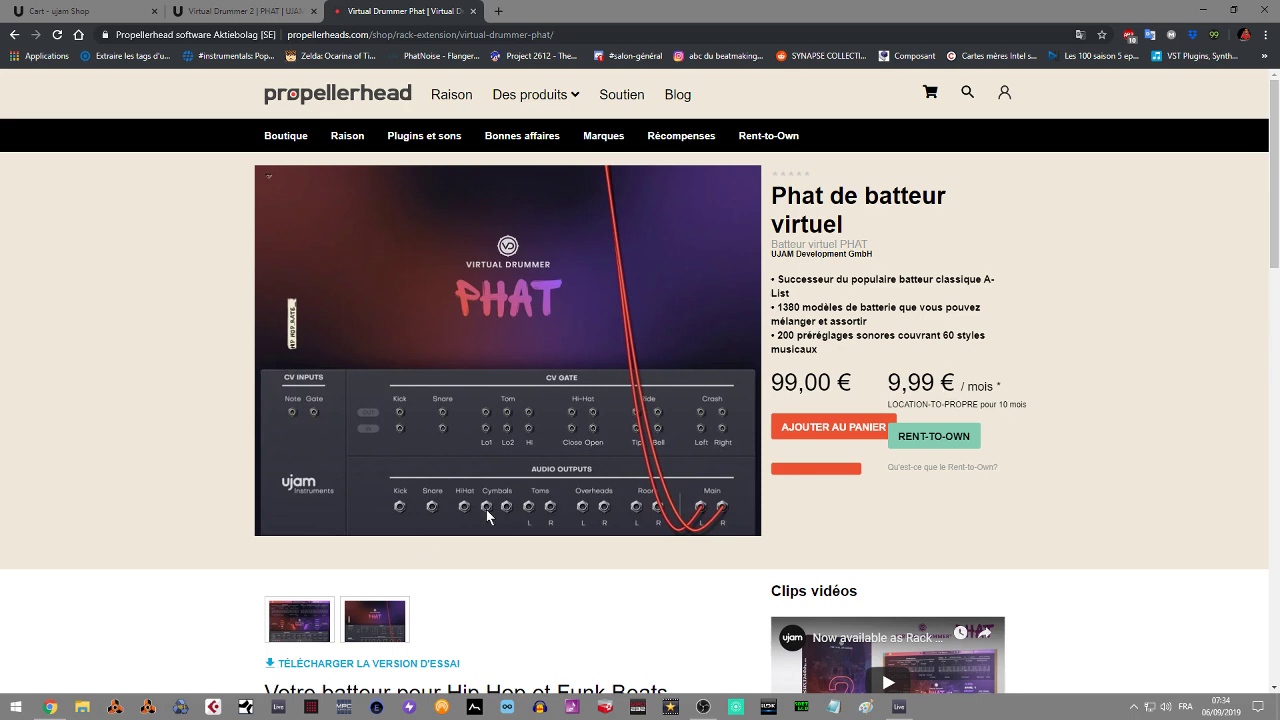
left_click(300, 628)
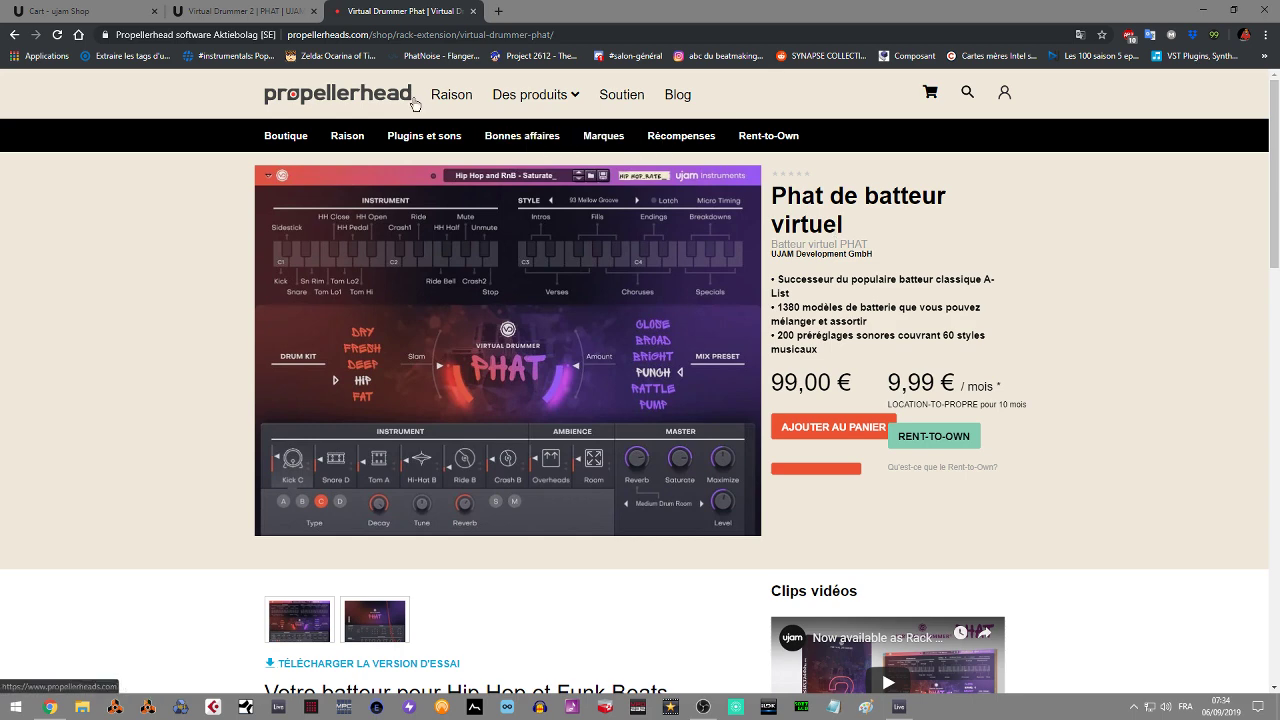
left_click(245, 12)
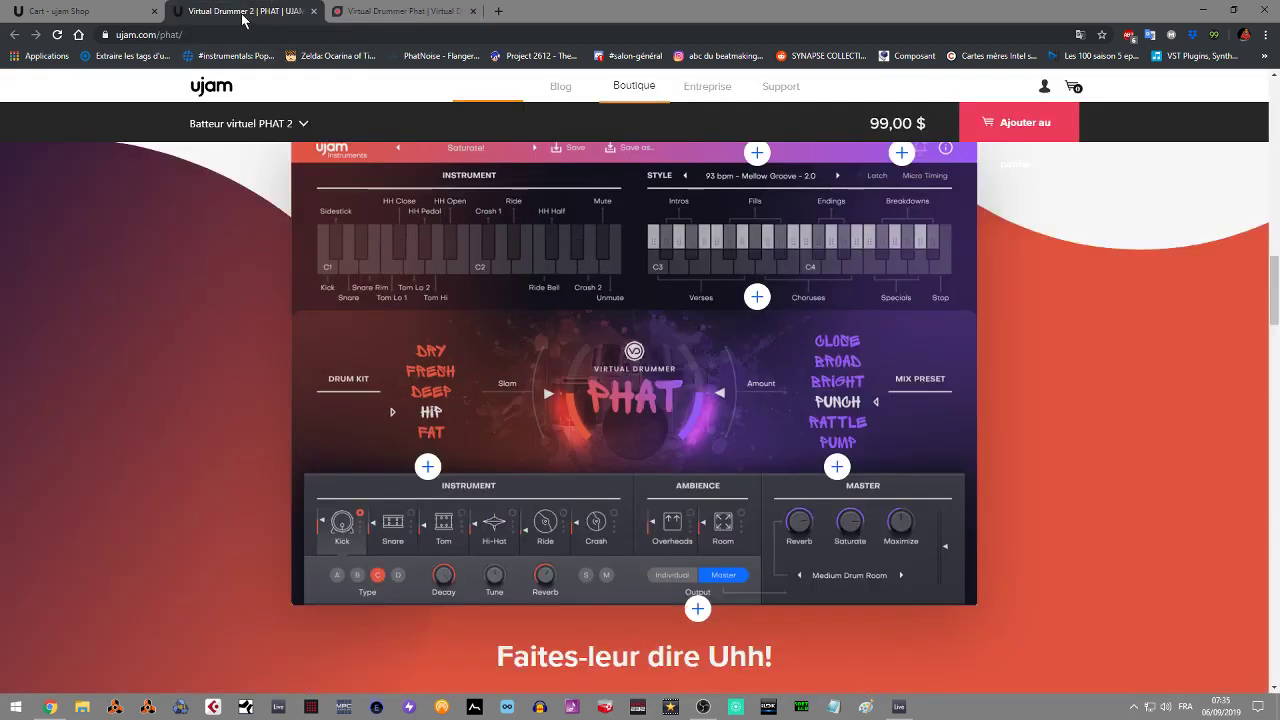
left_click(95, 14)
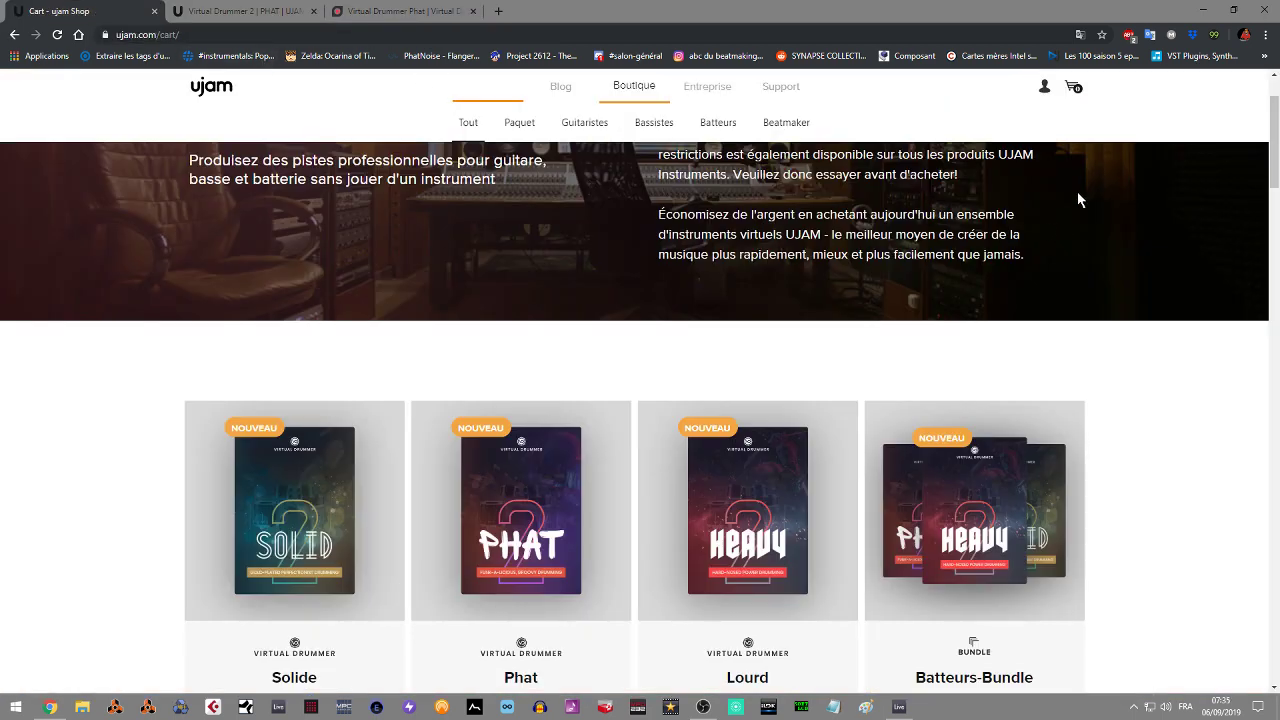
Step: Switch to Ableton Live and move the VD-PHAT plug-in window slightly up and to the left
left_click(1203, 14)
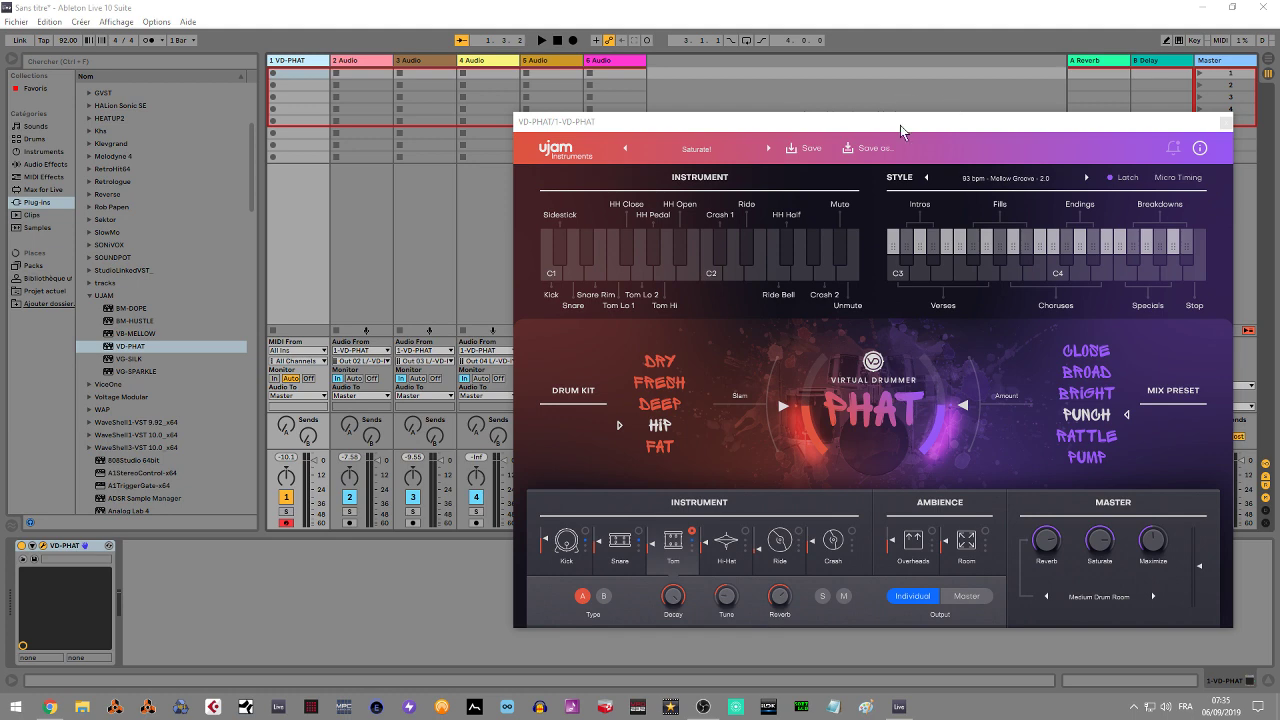
left_click_drag(900, 125, 865, 97)
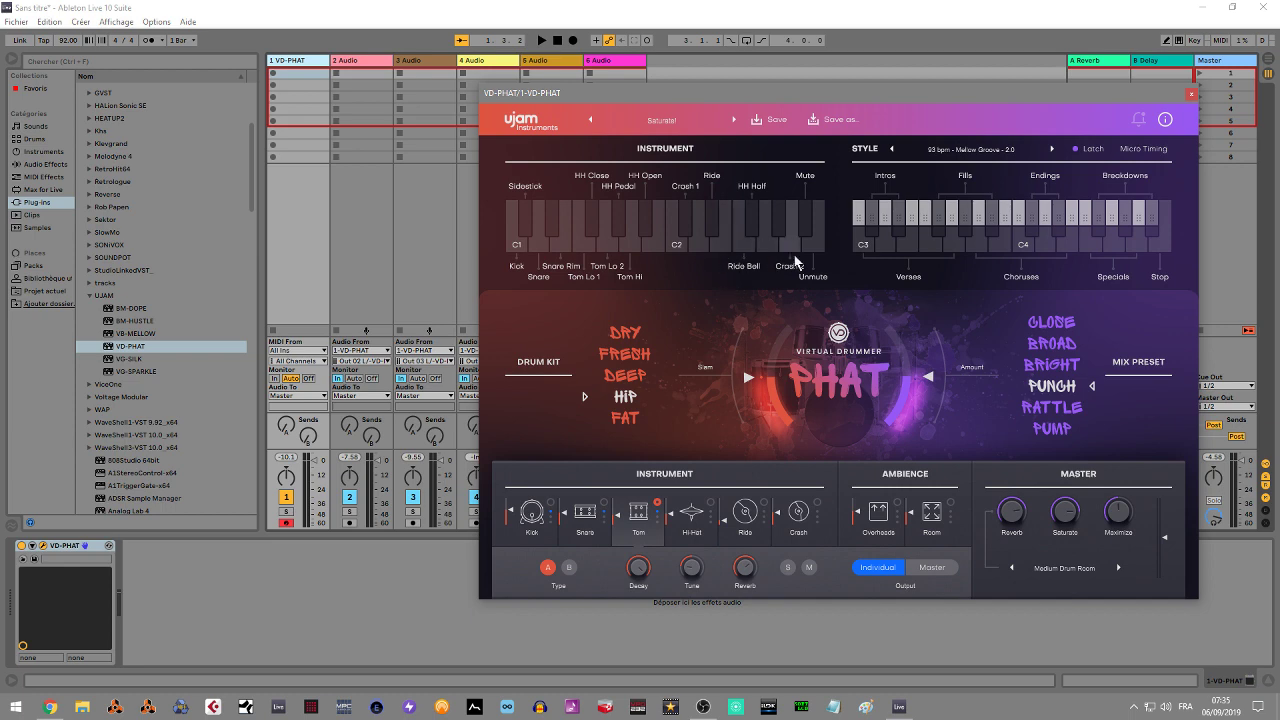
Step: Browse the factory preset categories of VD-PHAT, including Blues & Soul, Indie and Rock & Pop, without loading a preset
left_click(658, 123)
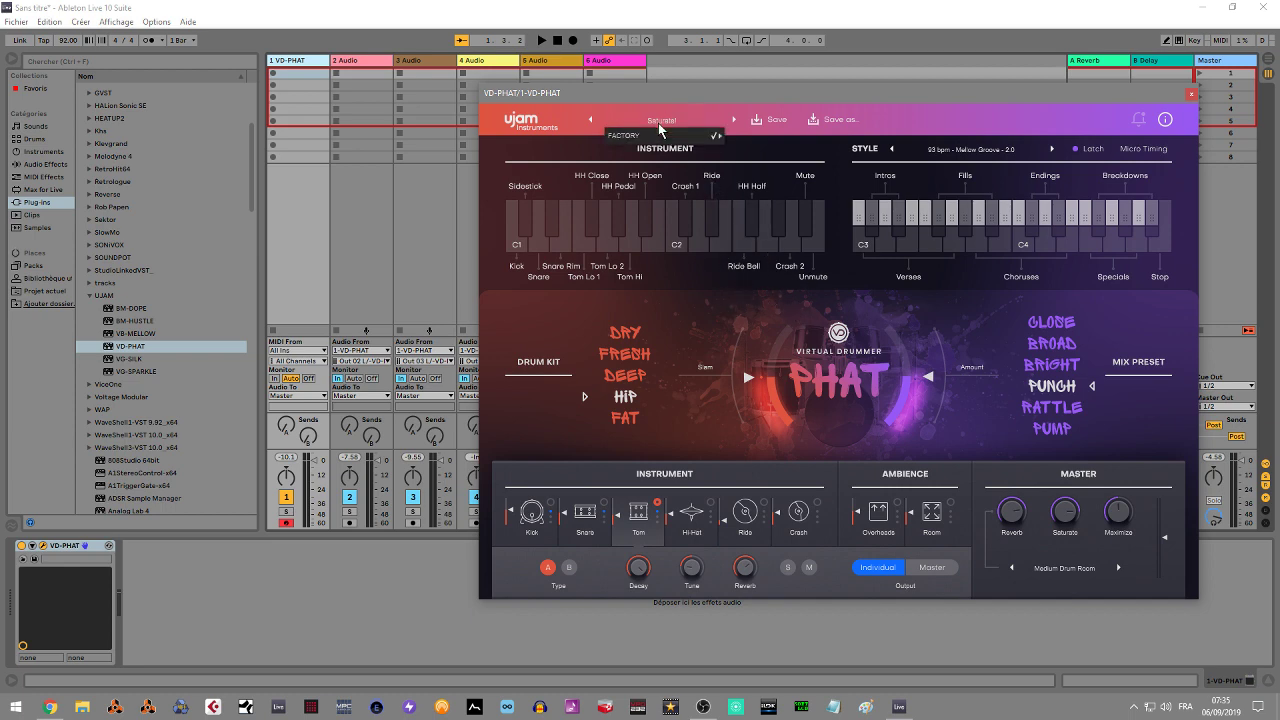
mouse_move(668, 136)
mouse_move(765, 138)
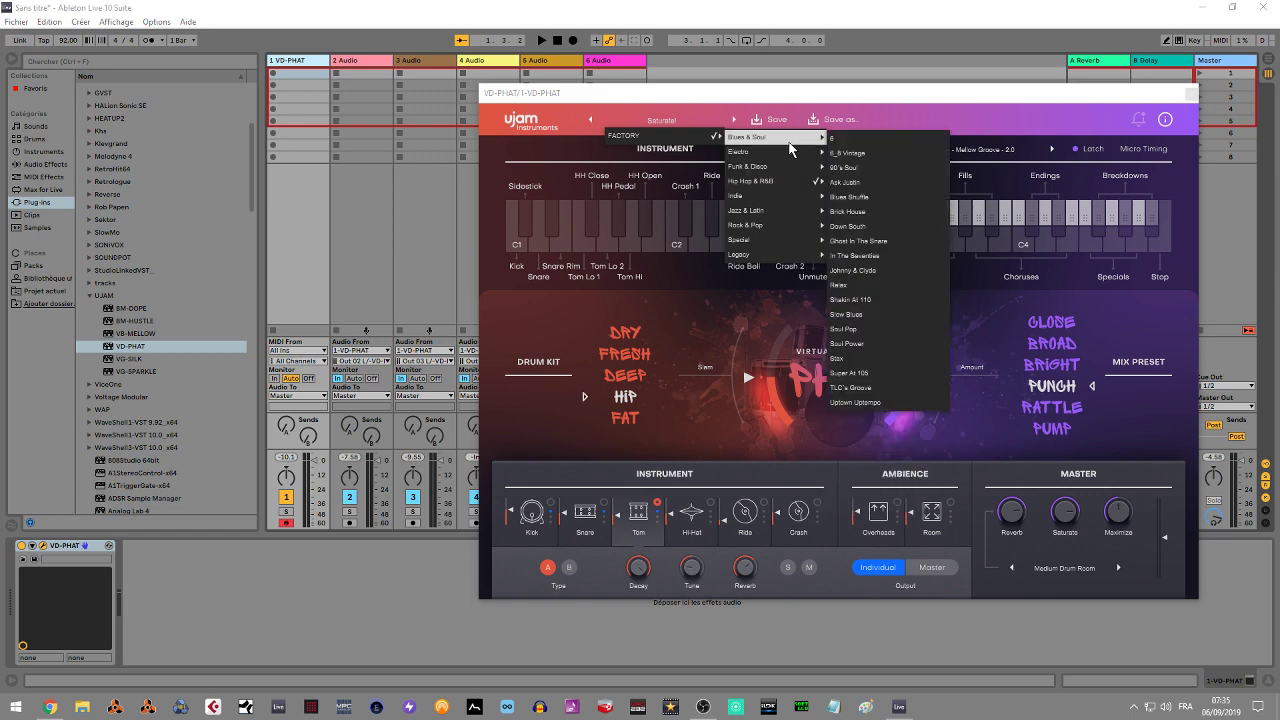
mouse_move(786, 158)
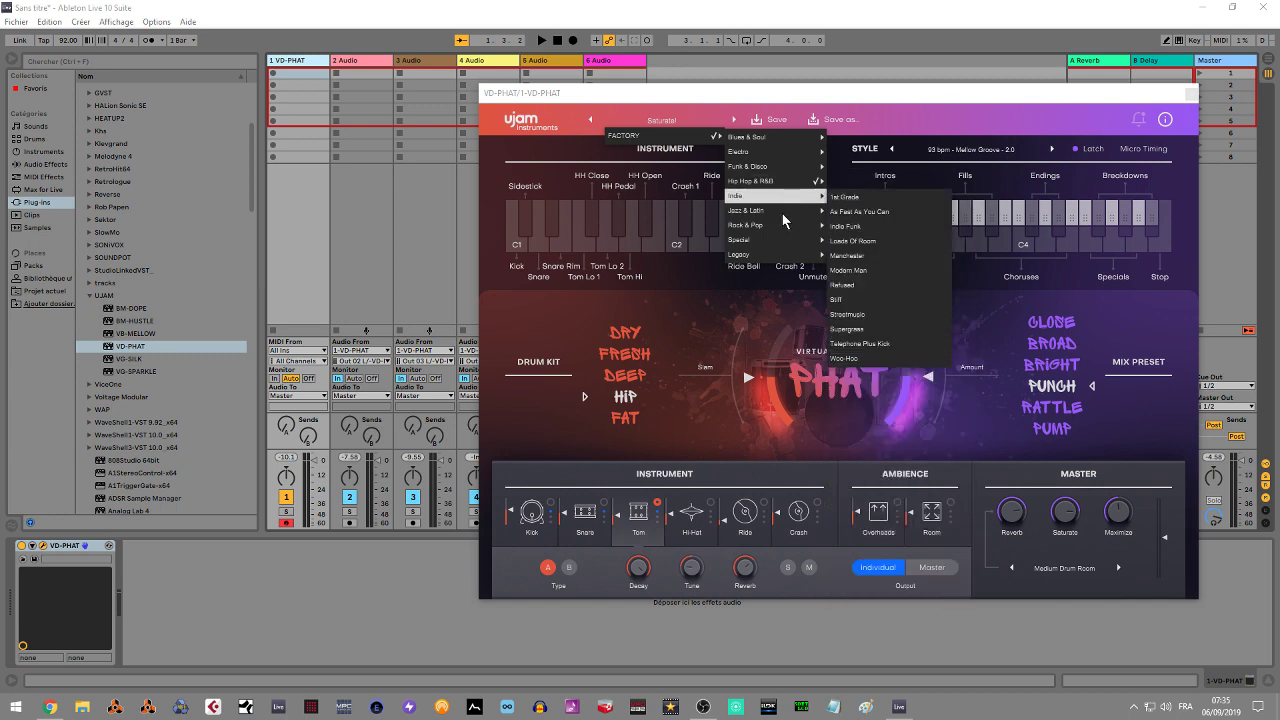
mouse_move(773, 222)
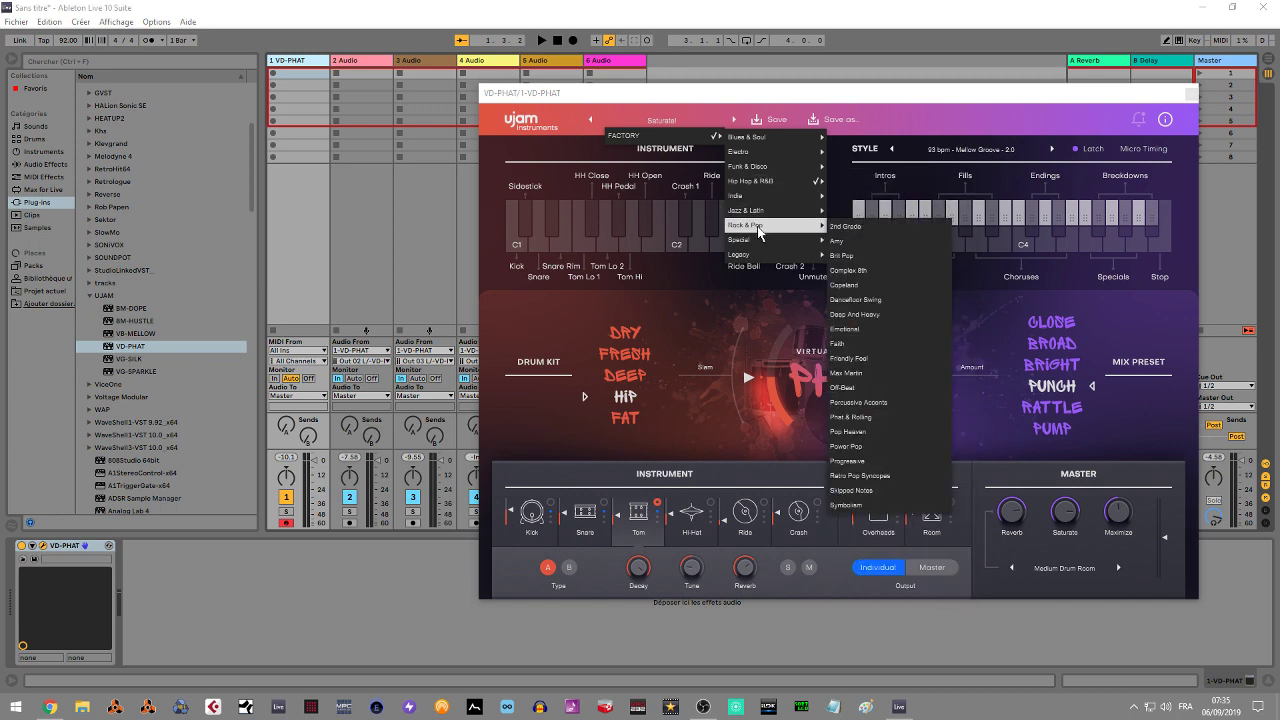
mouse_move(763, 246)
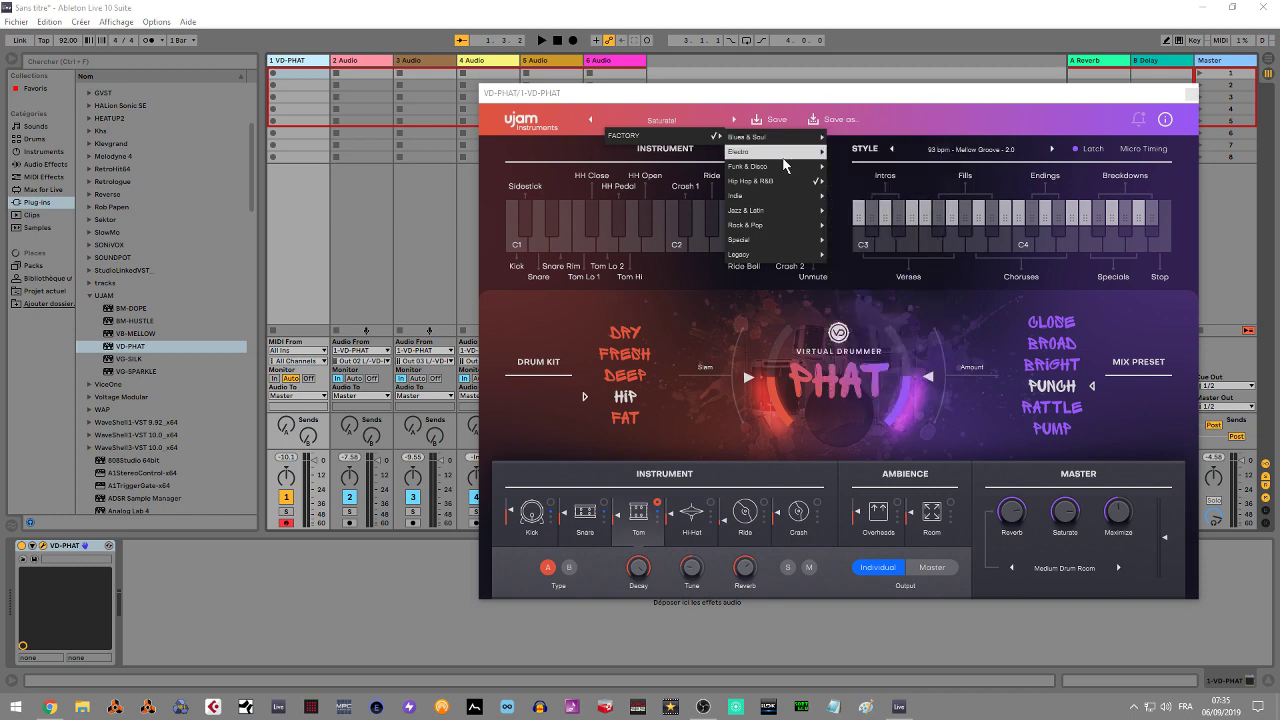
left_click(918, 98)
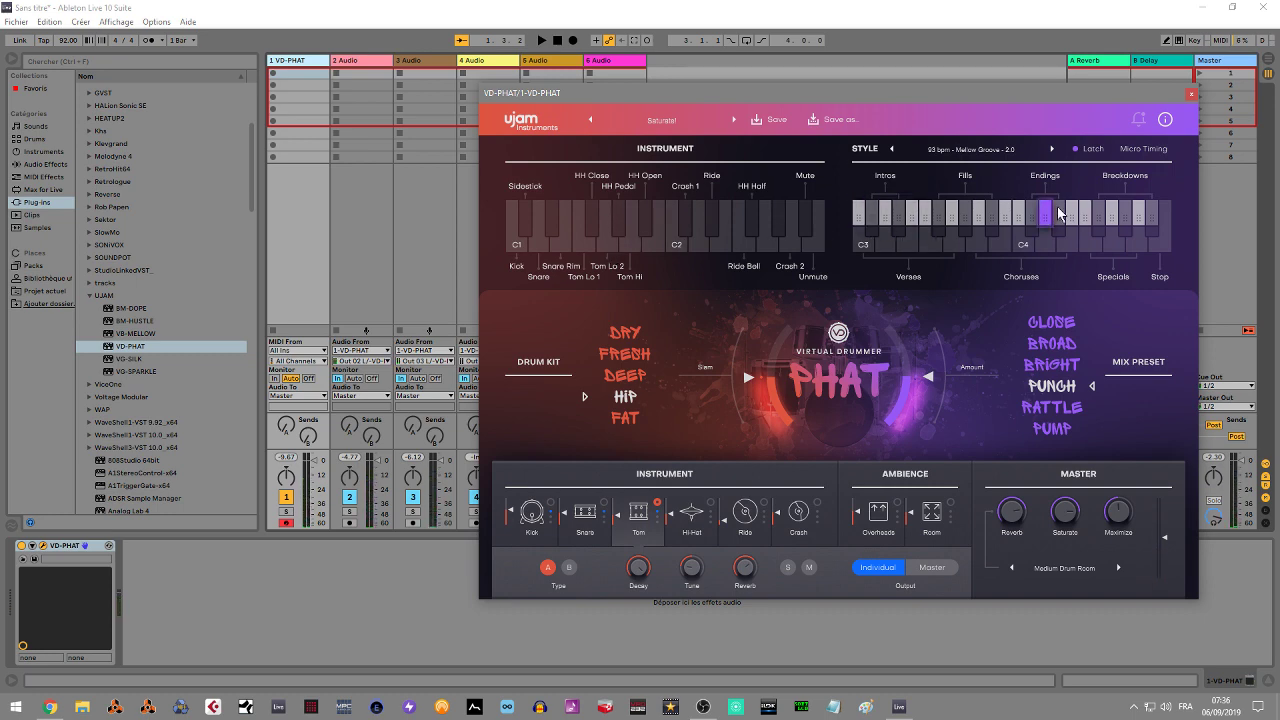
Step: Audition several patterns of the Mellow Groove style on its keyboard, stop playback and view the list of available styles
left_click(976, 216)
left_click(863, 247)
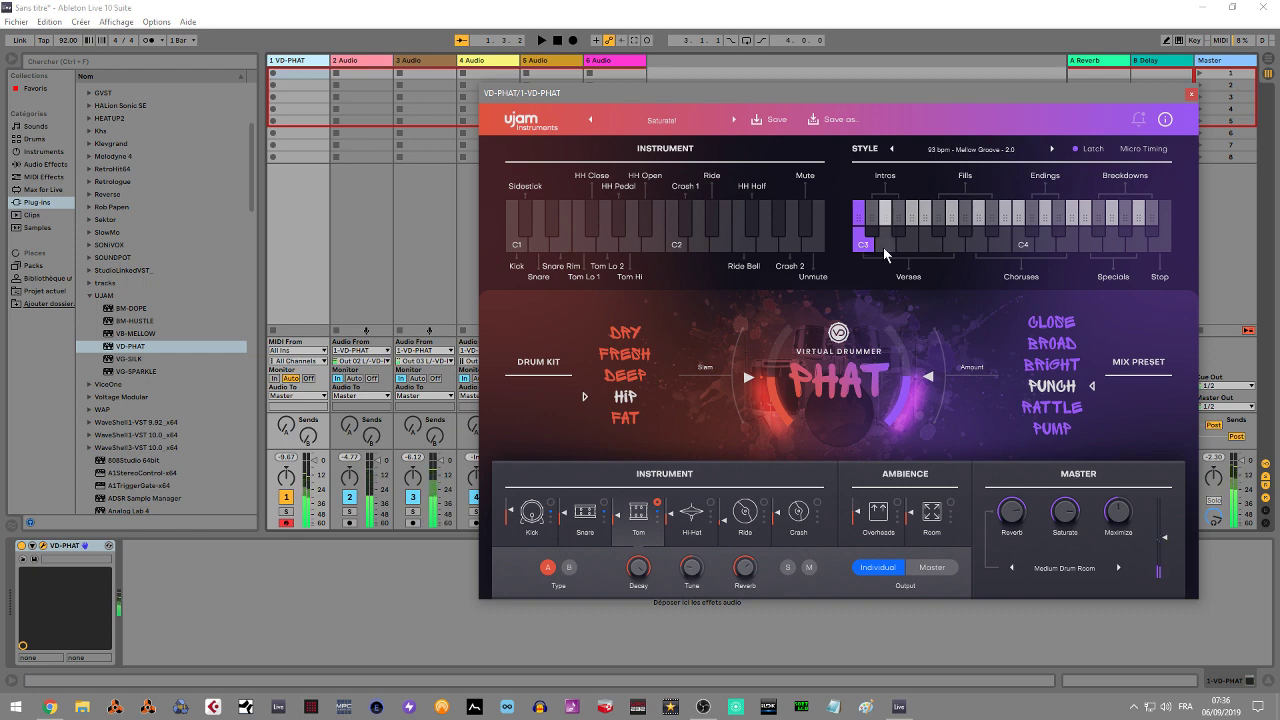
left_click(883, 247)
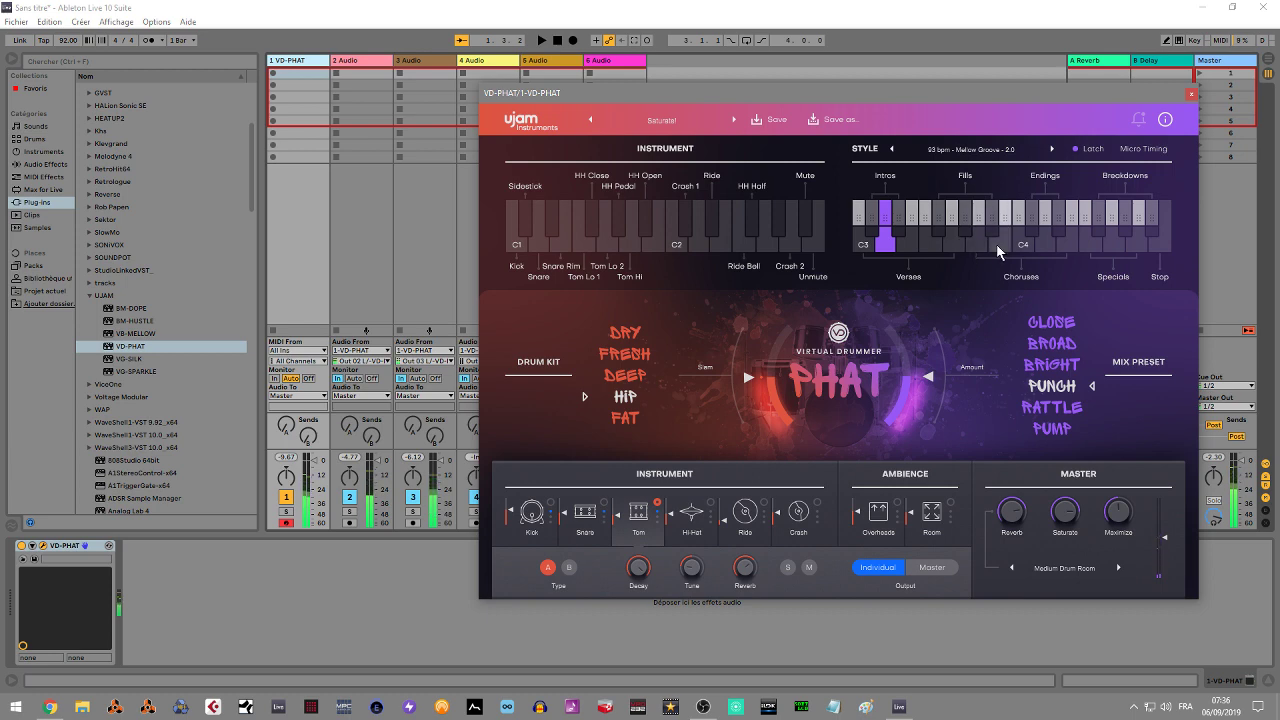
key("space")
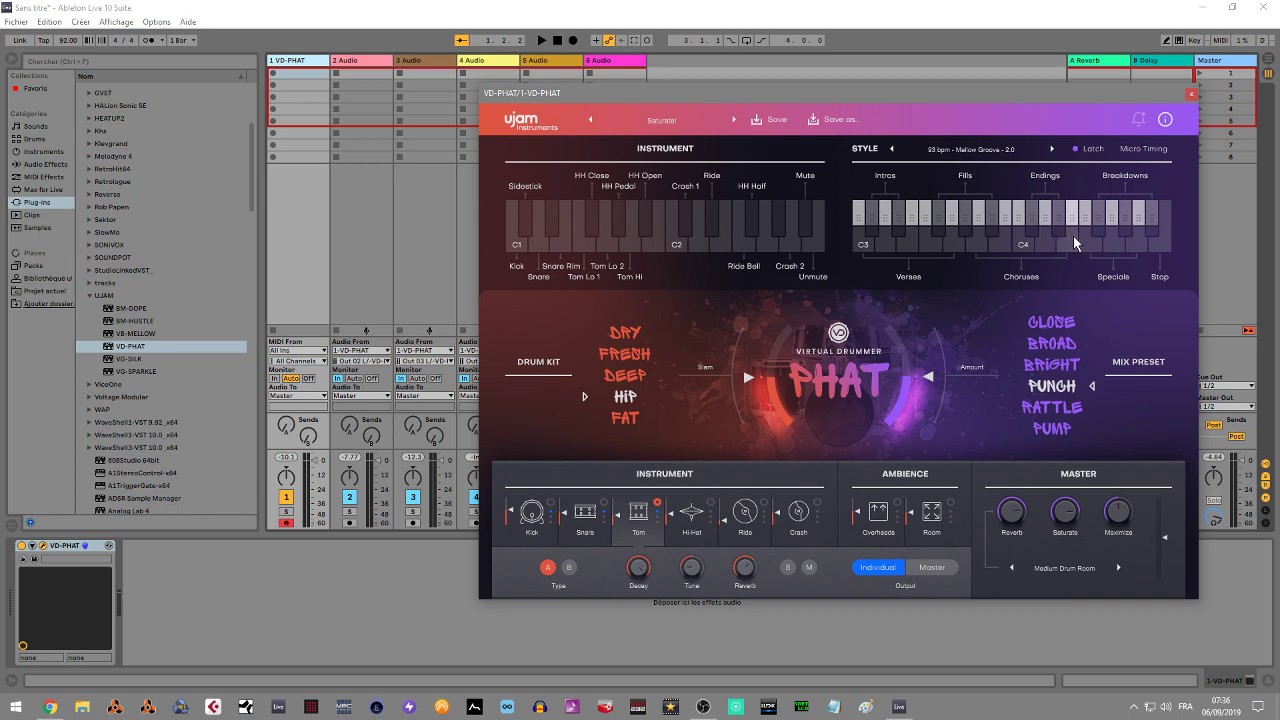
left_click(975, 150)
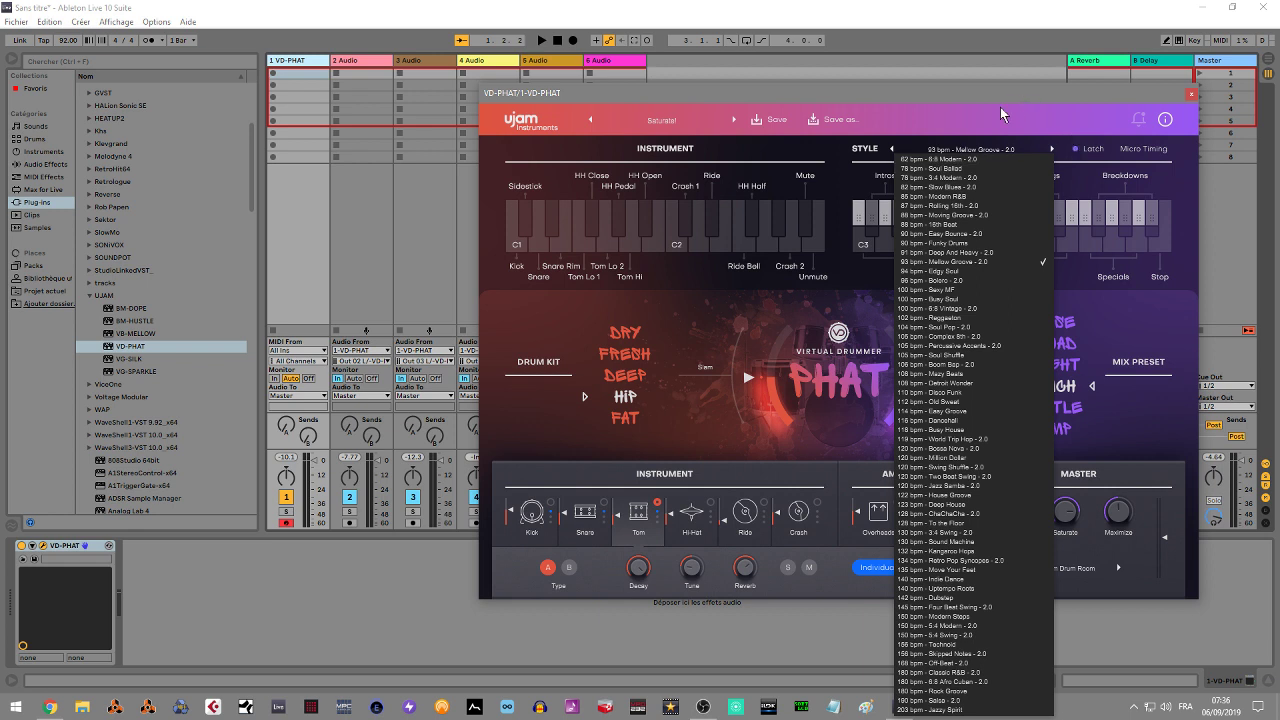
left_click(829, 313)
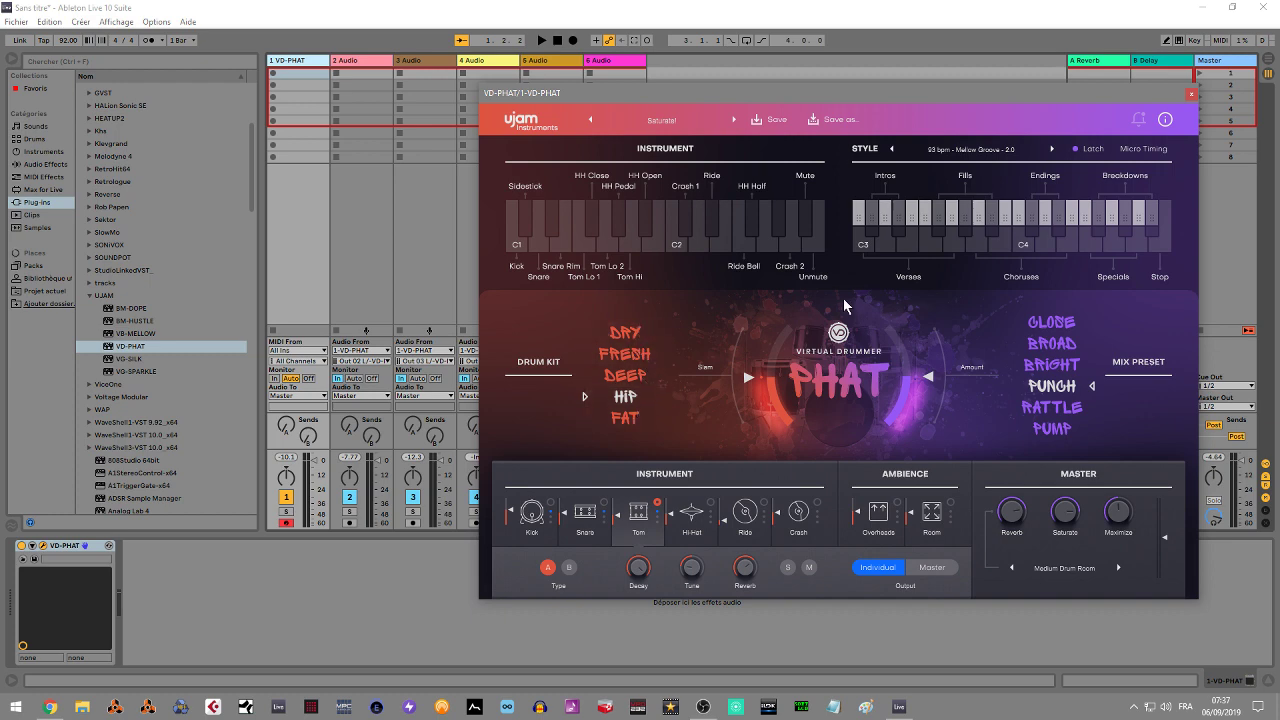
Step: Play the C3 pattern and audition the Dry, Fresh, Deep, Hip and Fat drum kits one after another
left_click(866, 250)
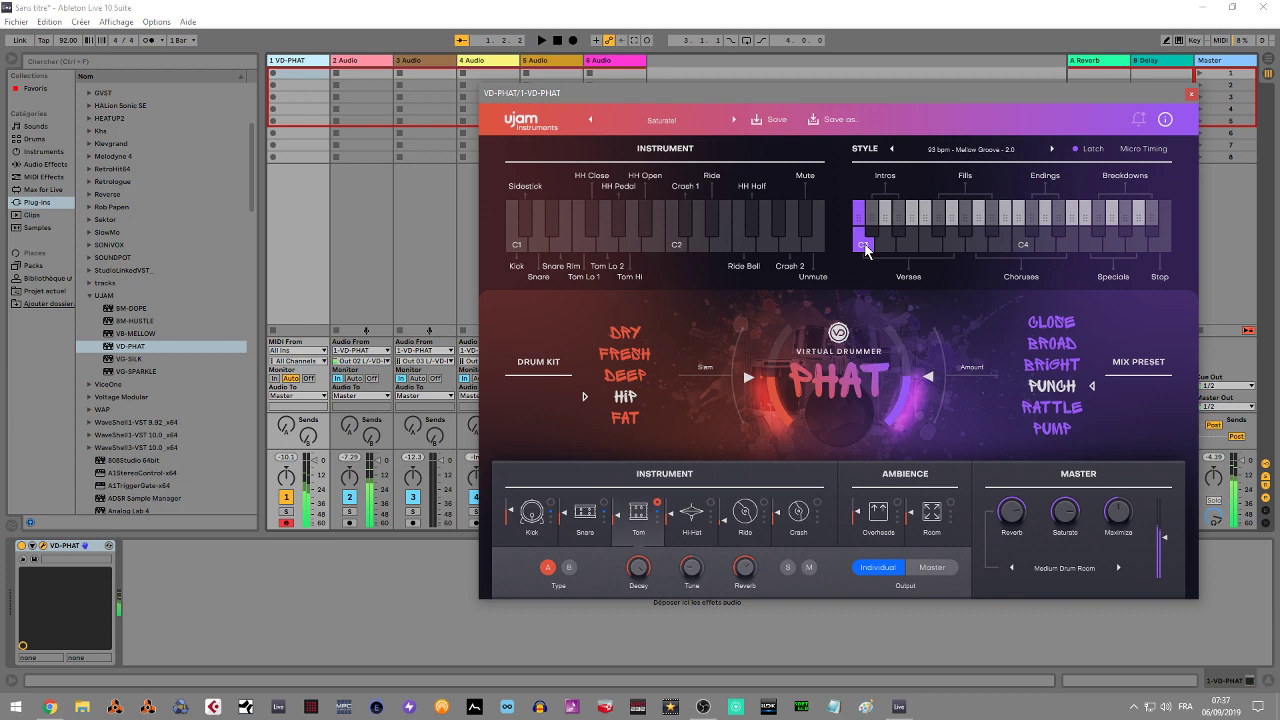
left_click(621, 335)
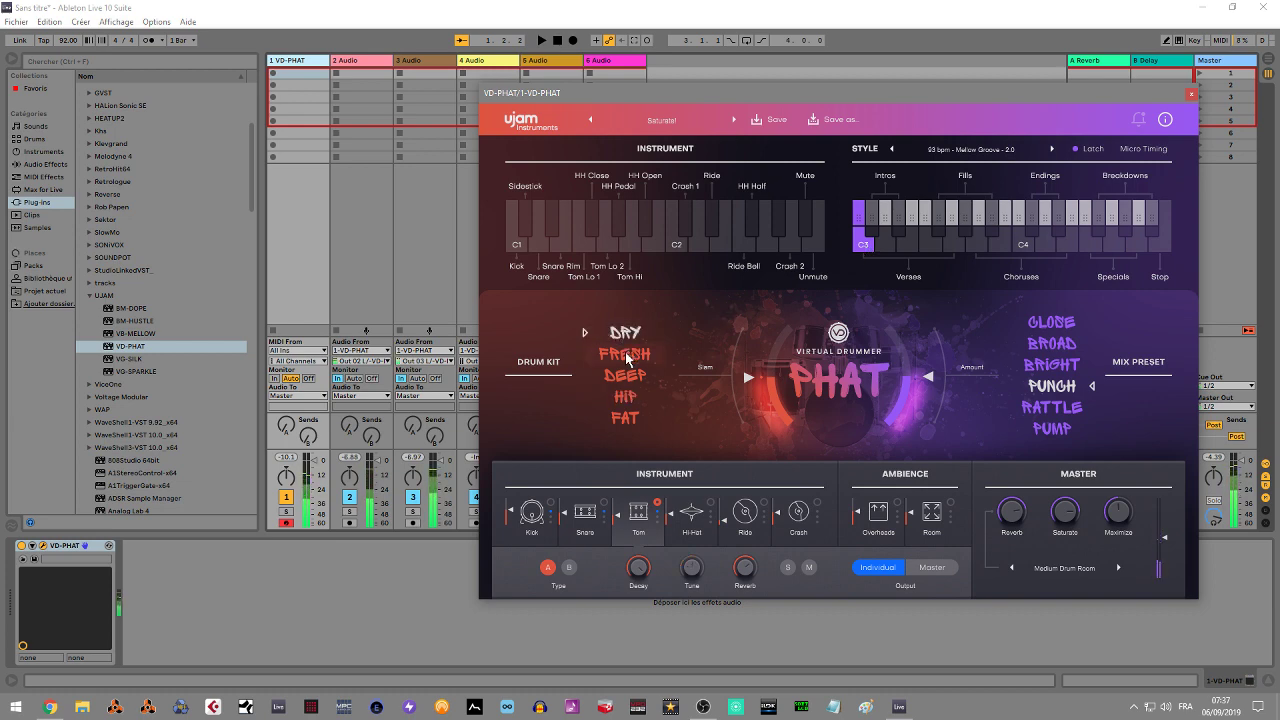
left_click(627, 355)
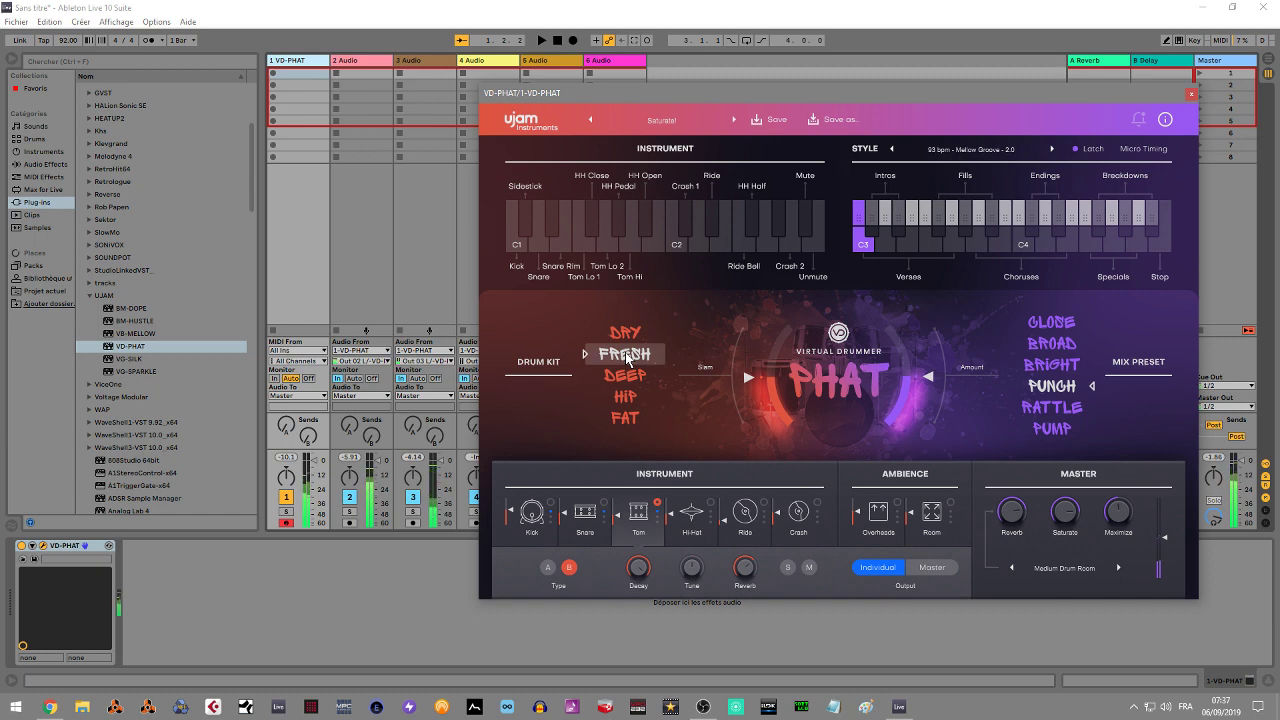
left_click(626, 376)
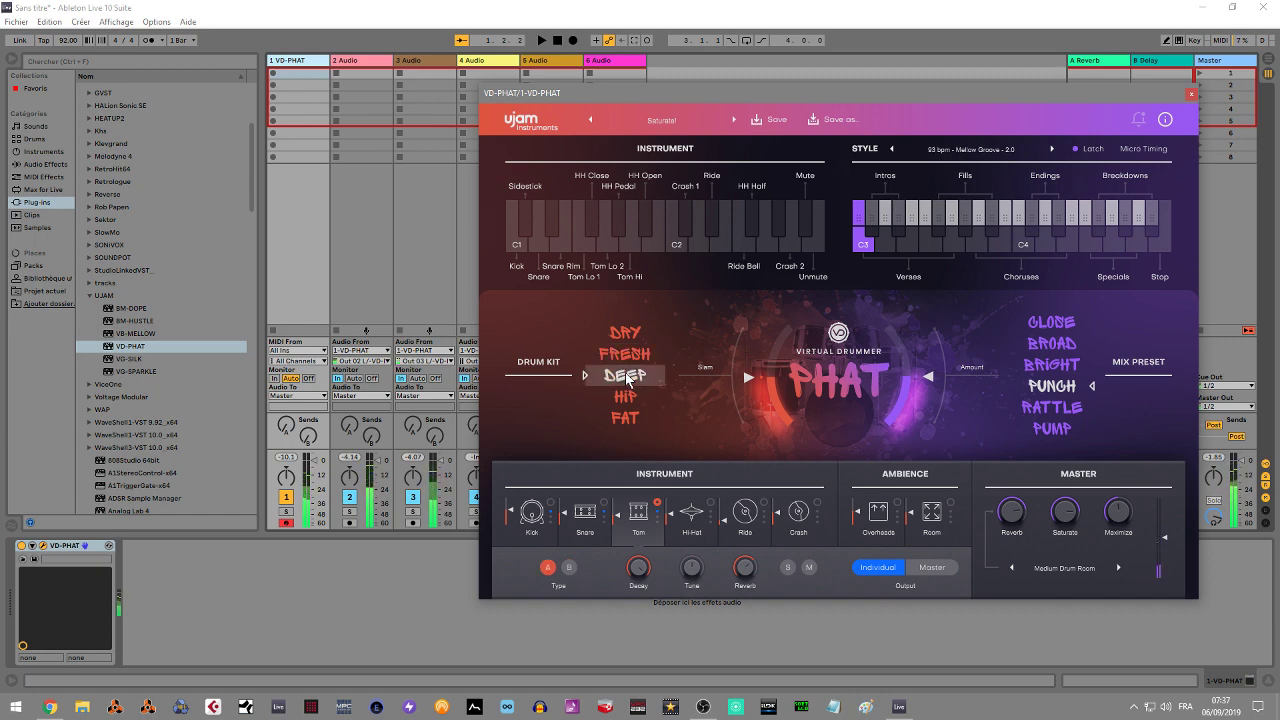
left_click(628, 400)
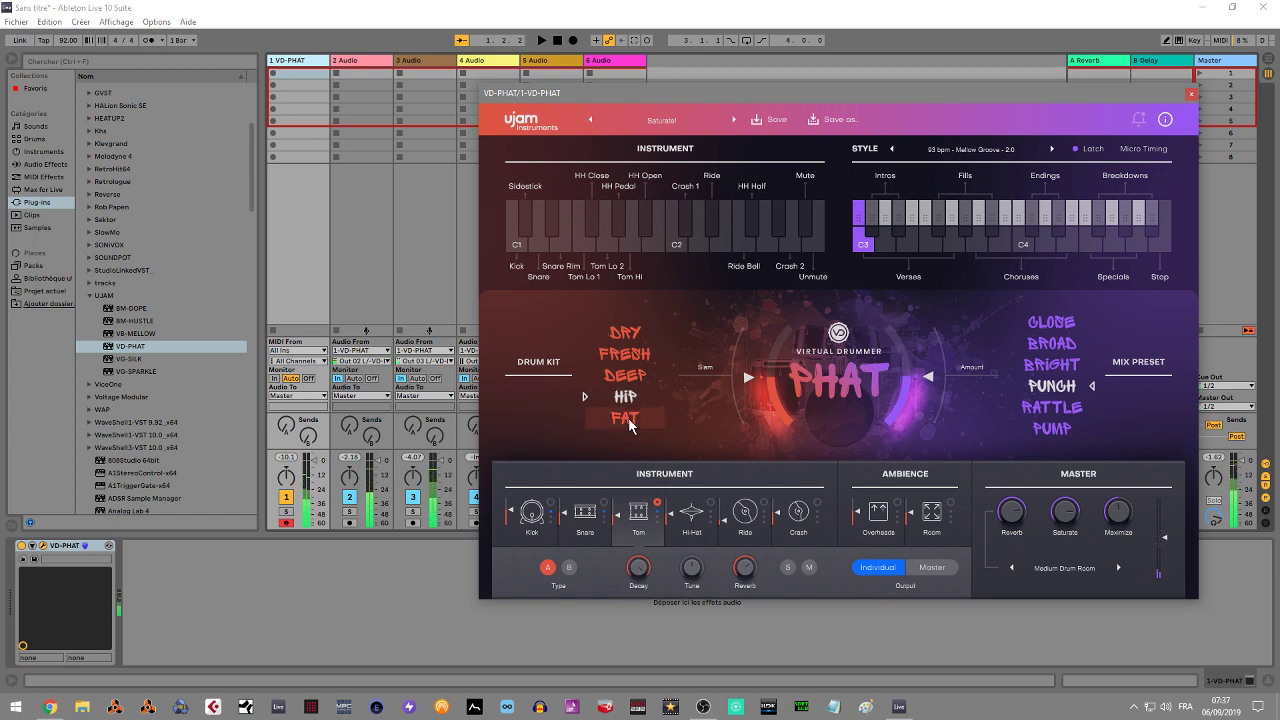
left_click(629, 420)
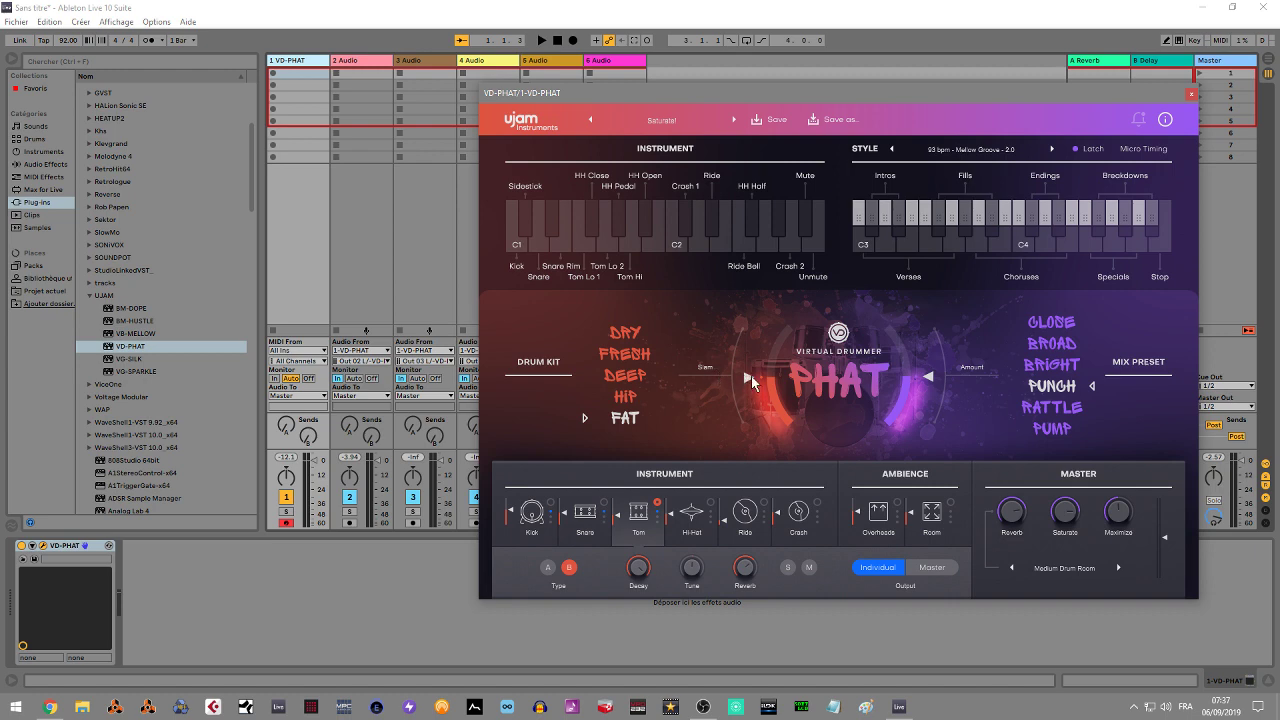
Step: Sweep the Slam amount up and down, leaving it slightly below its midpoint
left_click_drag(751, 376, 761, 342)
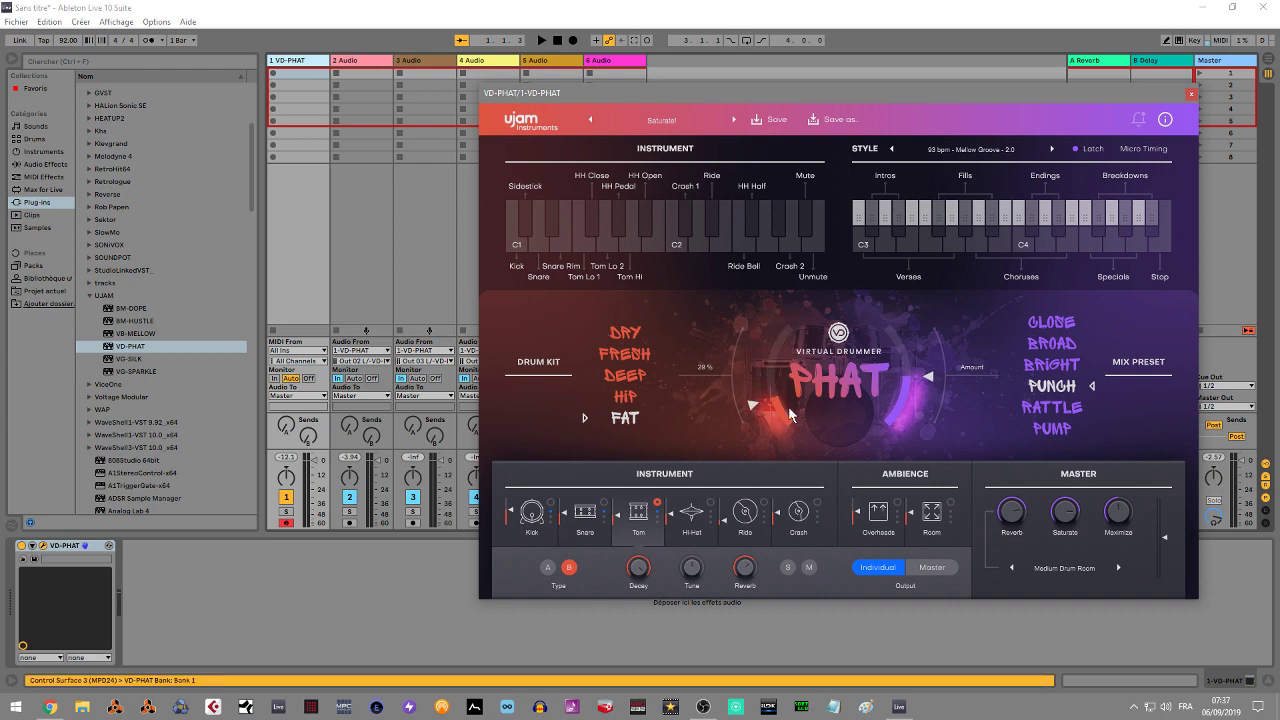
left_click_drag(790, 414, 777, 328)
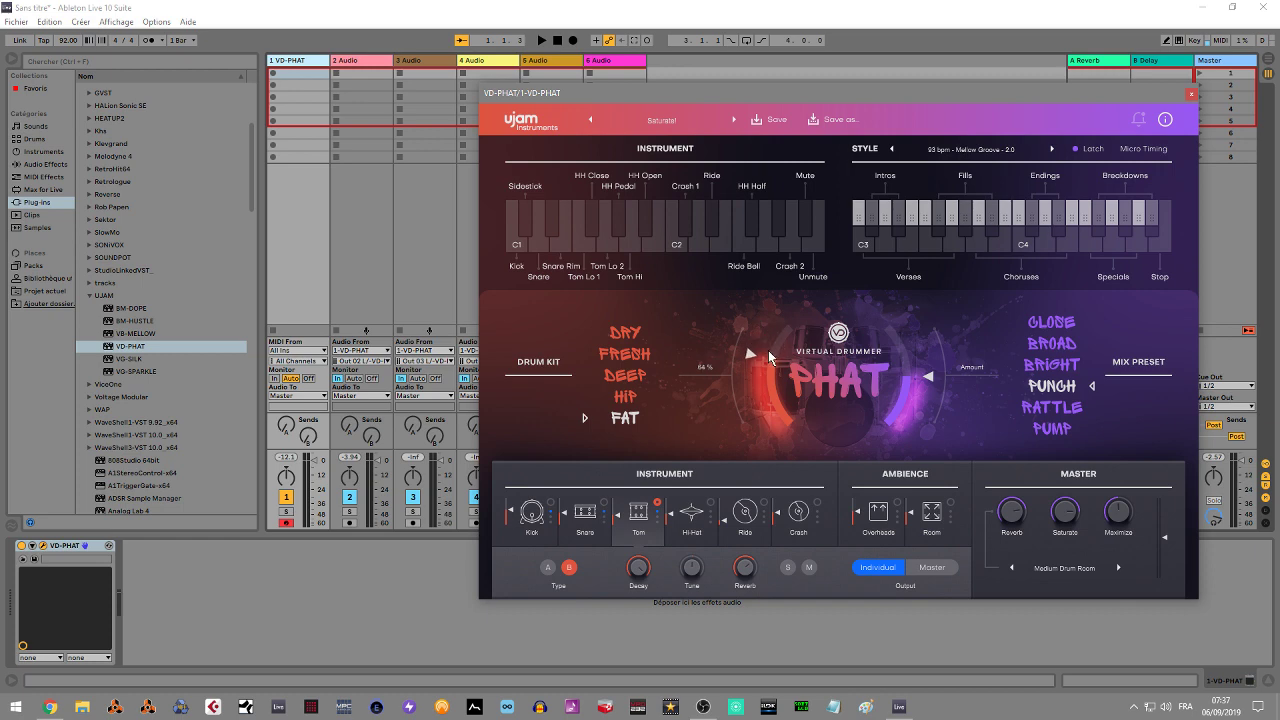
mouse_move(768, 391)
left_mouse_down()
mouse_move(765, 352)
mouse_move(772, 388)
left_mouse_up()
Step: Start the C3 pattern and audition the Close, Broad, Bright, Punch, Rattle and Pump mix presets in turn
left_click(863, 245)
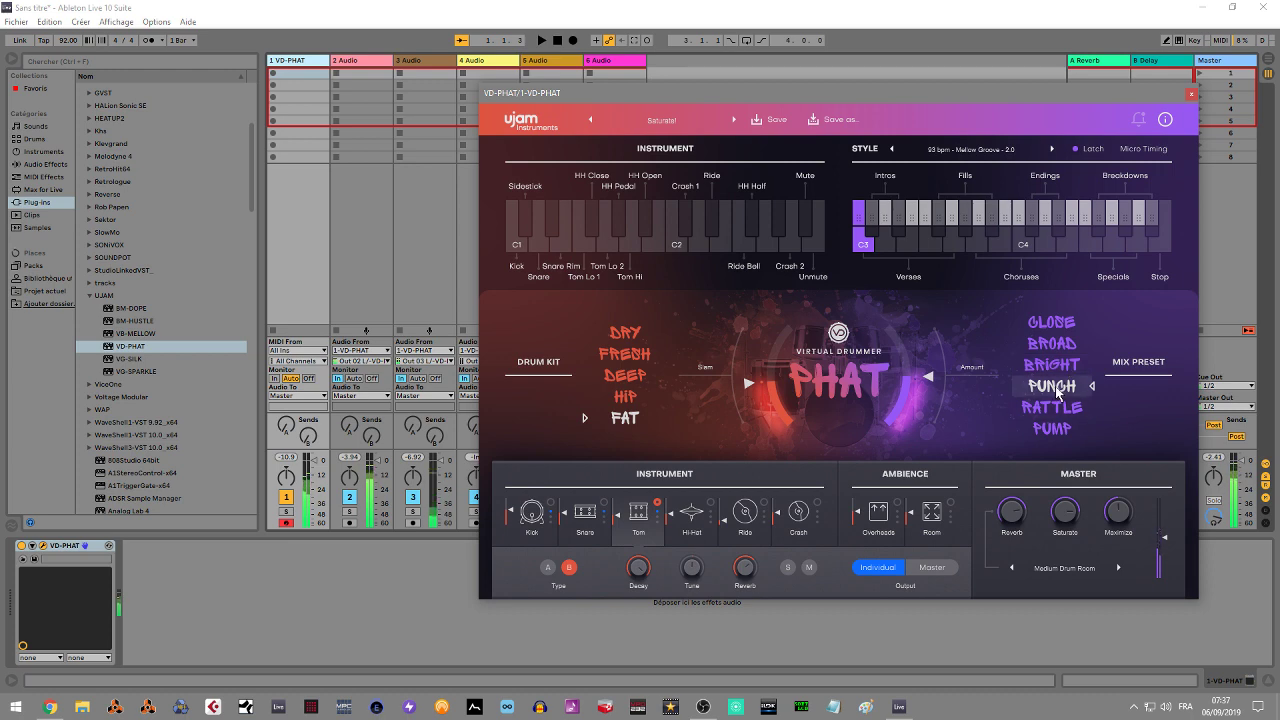
left_click(1050, 322)
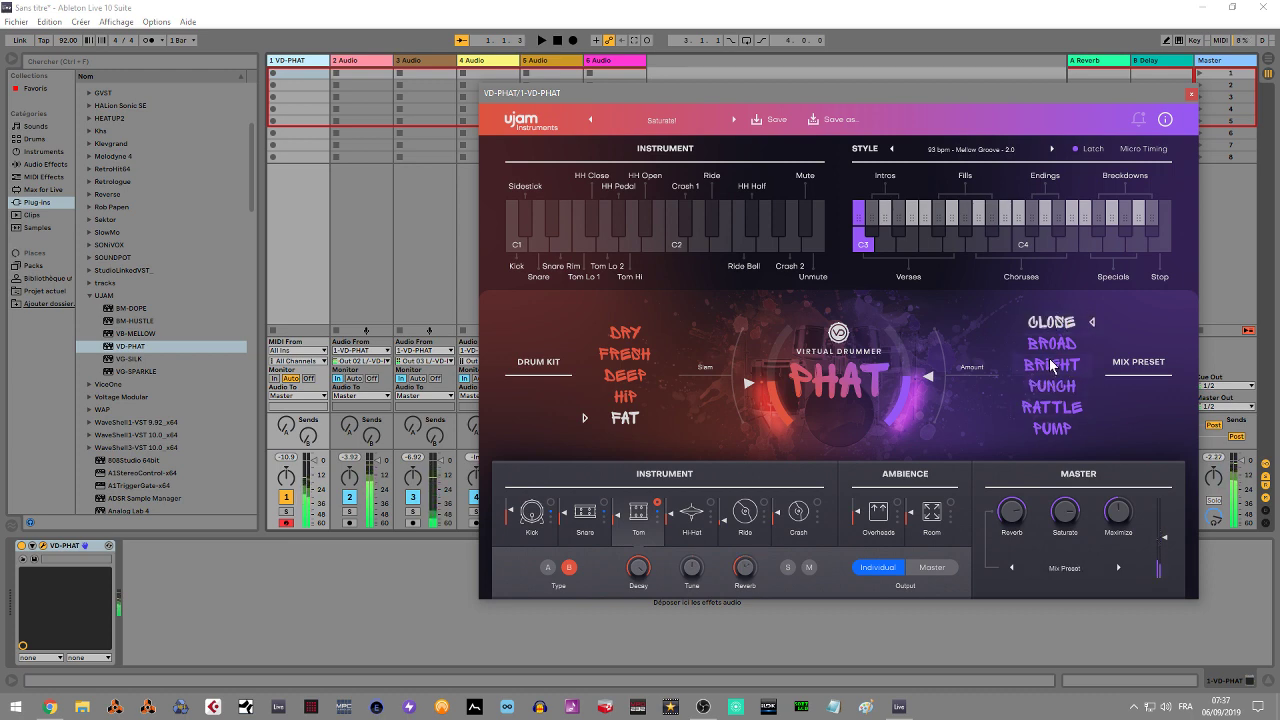
left_click(1052, 348)
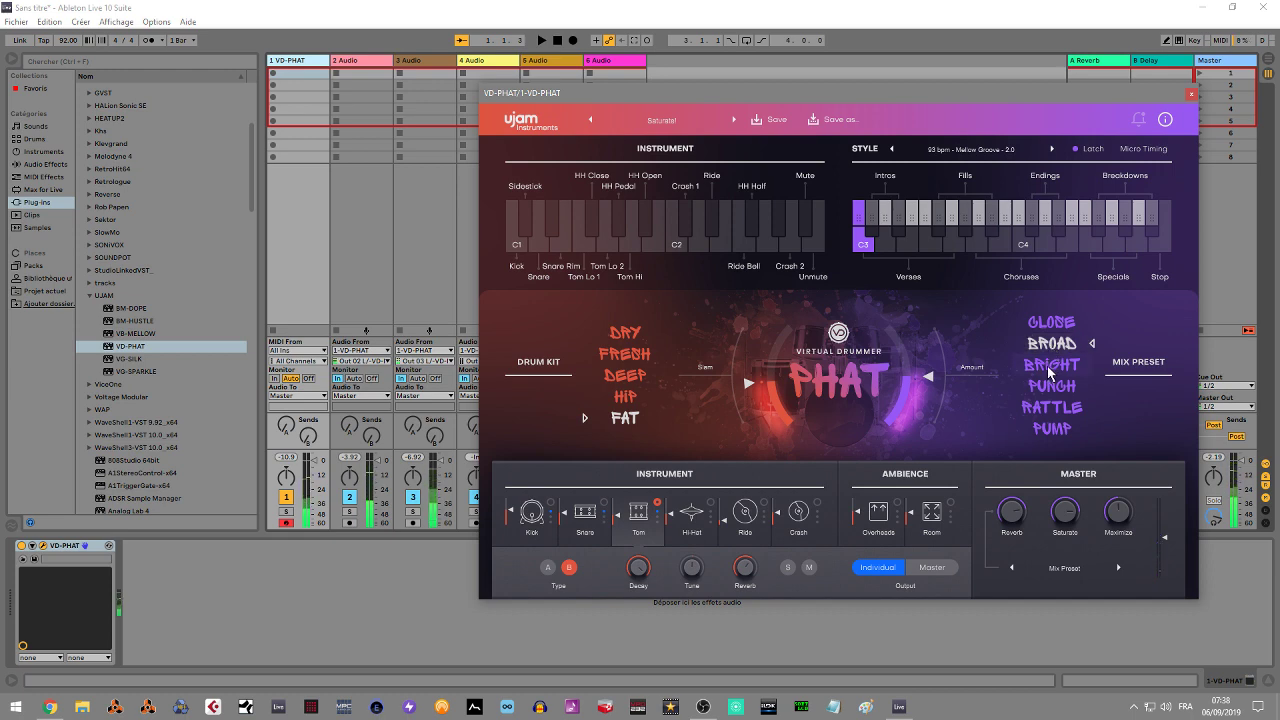
left_click(1049, 372)
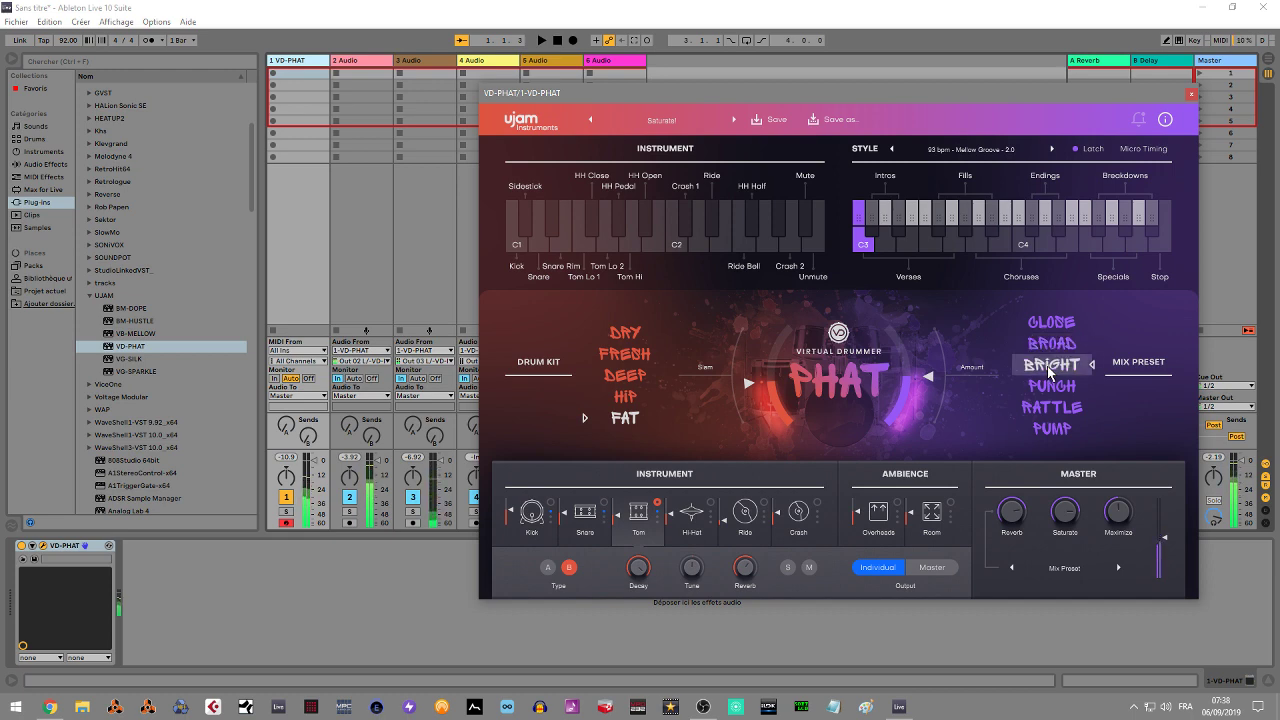
left_click(1046, 382)
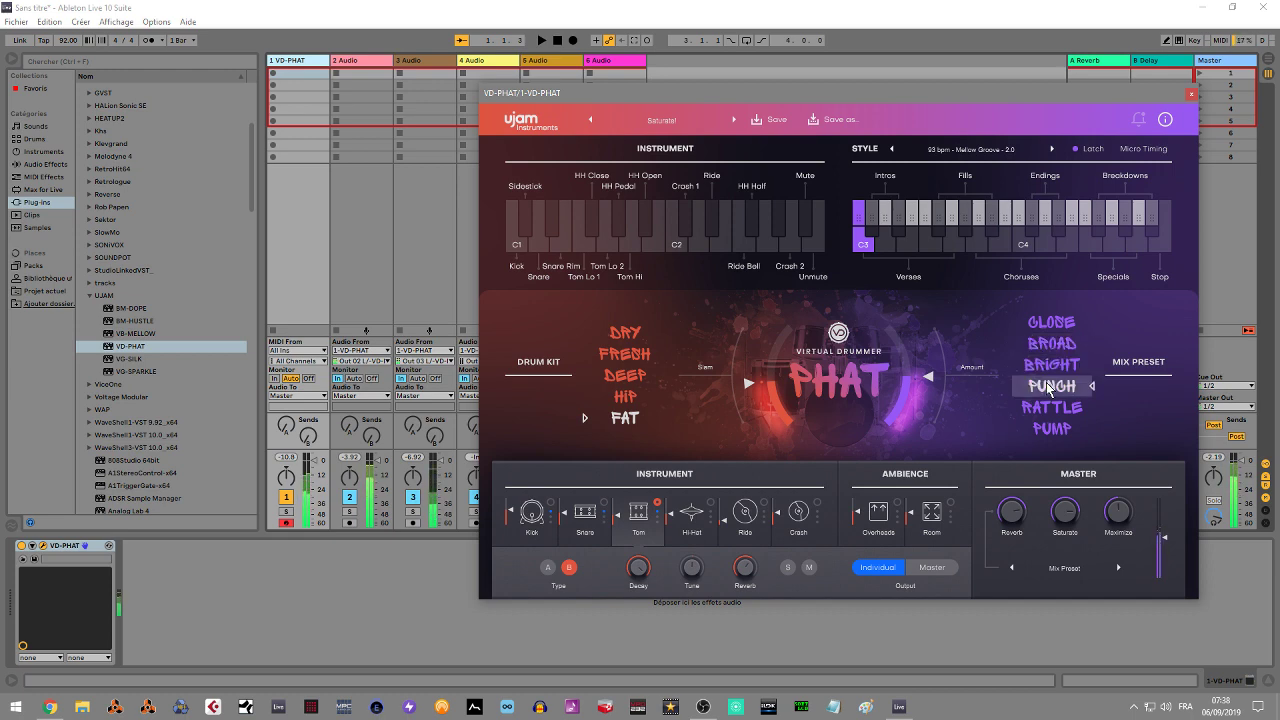
left_click(1052, 408)
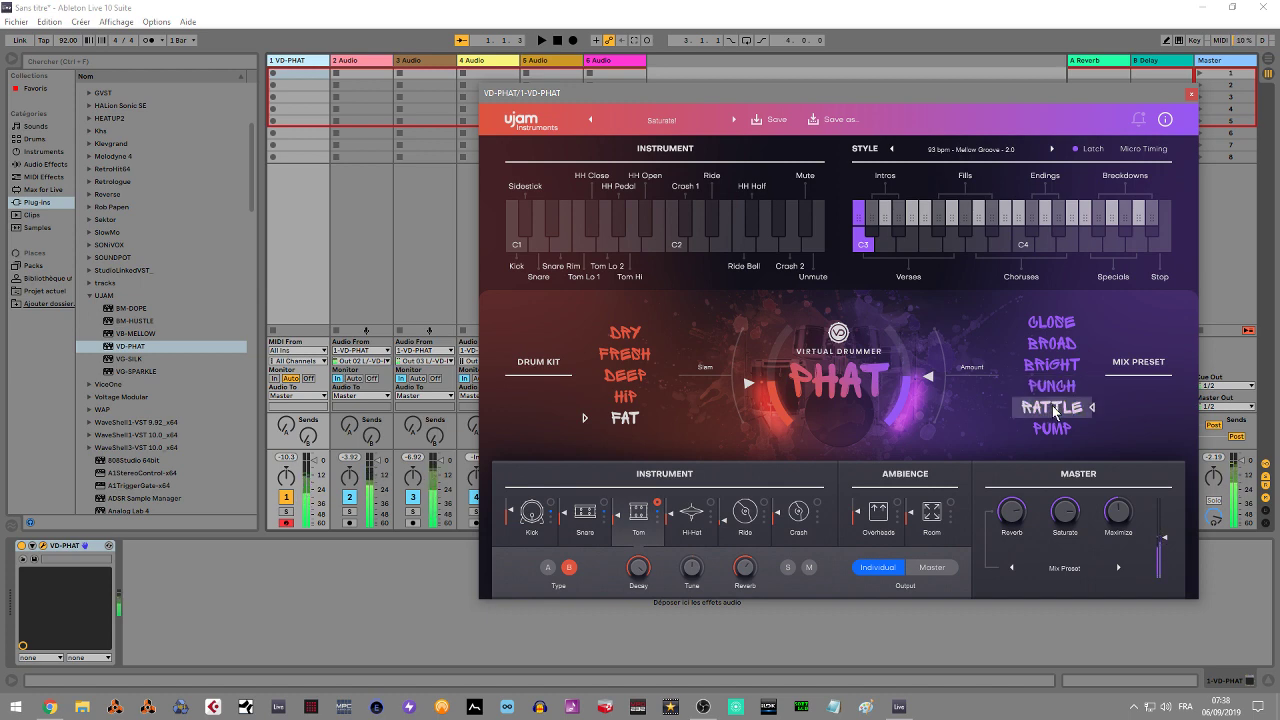
left_click(1048, 426)
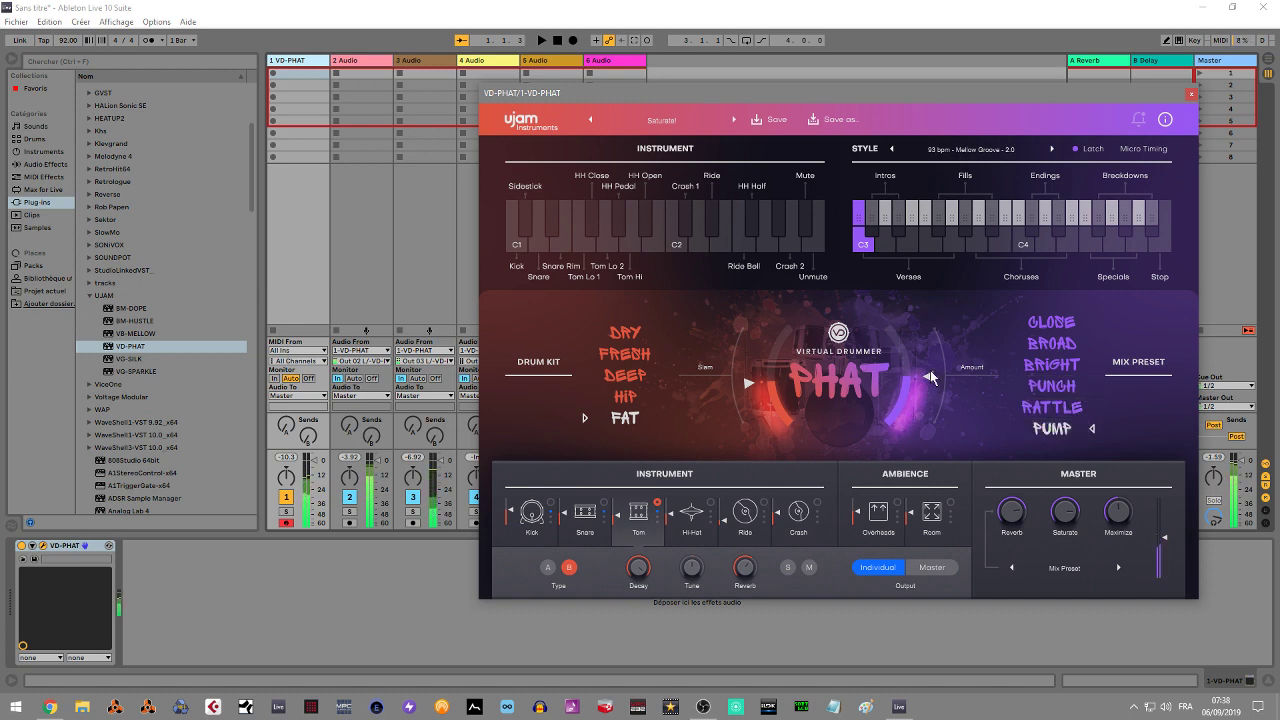
Step: Set the mix preset Amount to about 88 % and combine the Close mix preset with the Fresh drum kit
left_click_drag(930, 377, 917, 309)
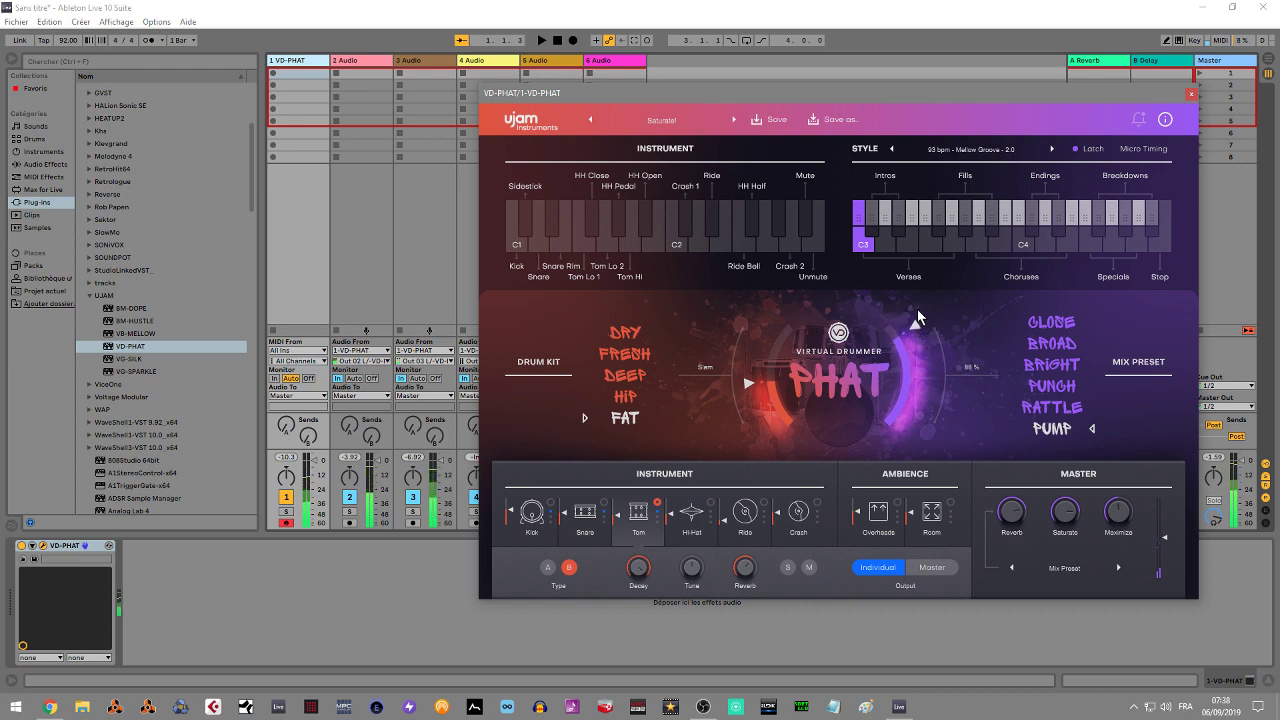
left_click(1075, 324)
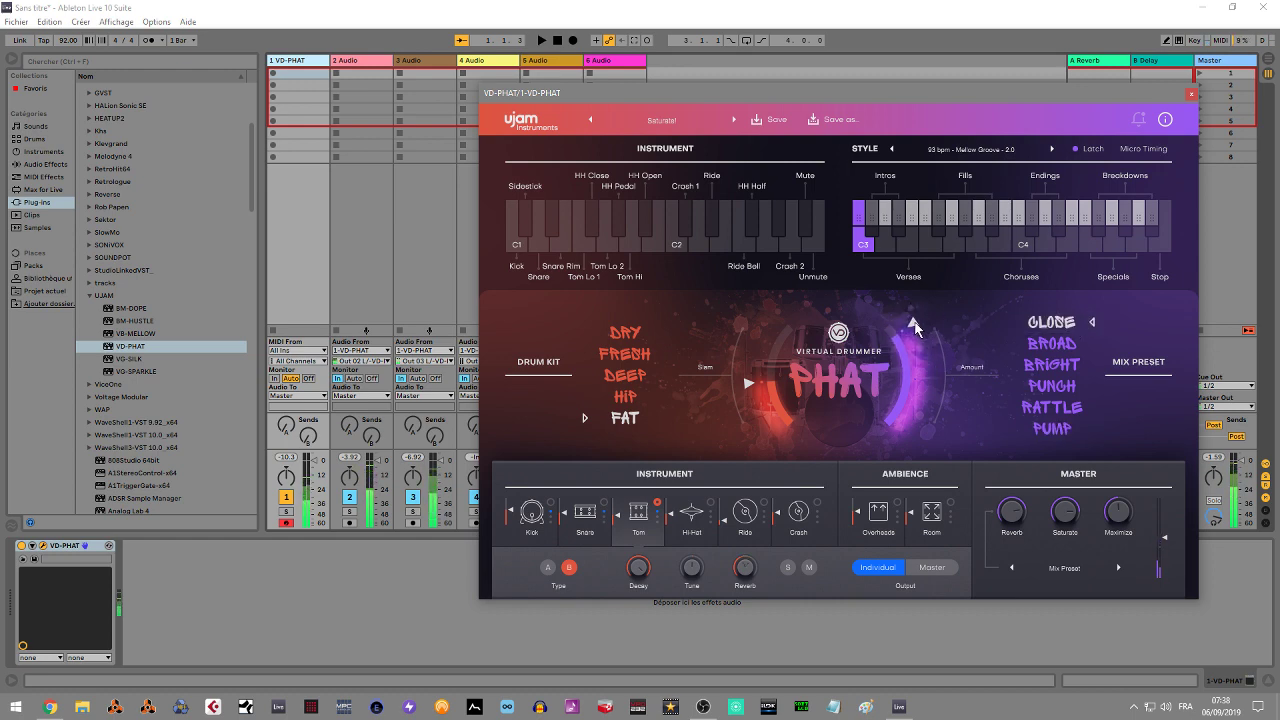
left_click_drag(917, 322, 931, 393)
left_click_drag(932, 319, 935, 326)
left_click(627, 353)
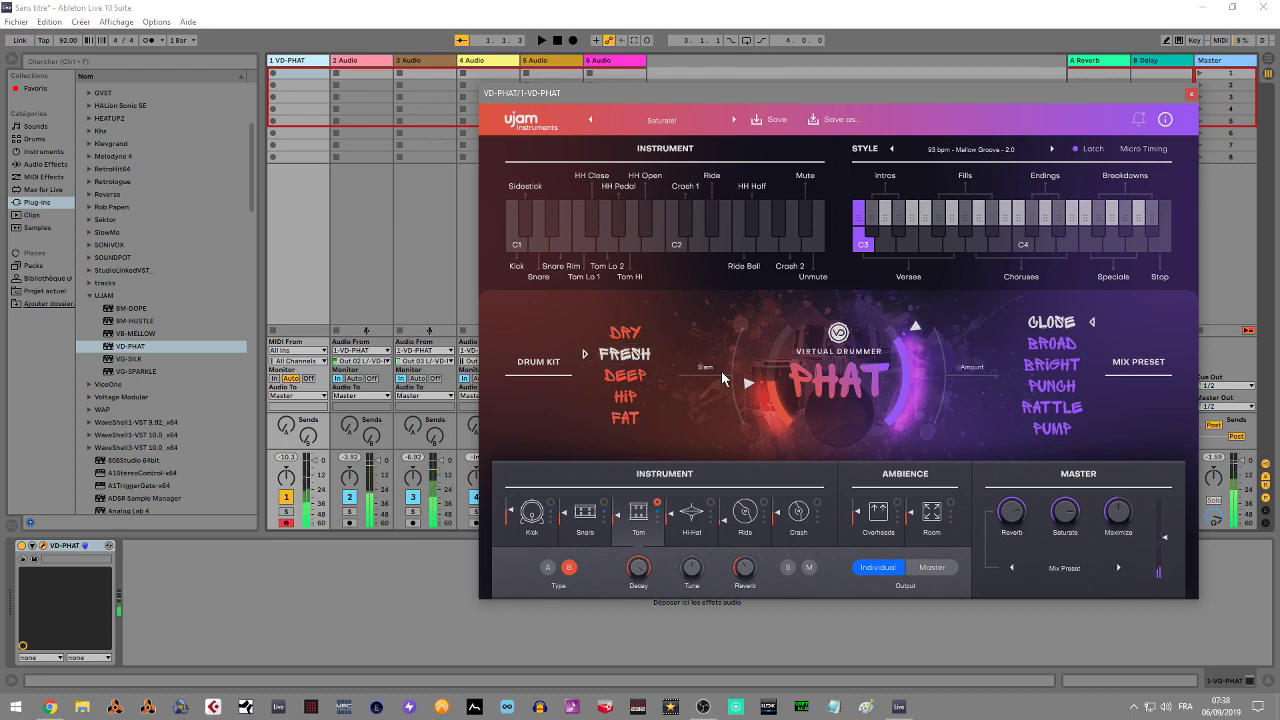
Step: Raise the Slam amount above its midpoint and audition the Broad, Bright, Punch, Rattle and Pump mix presets in turn
left_click_drag(736, 382, 889, 342)
left_click(1046, 345)
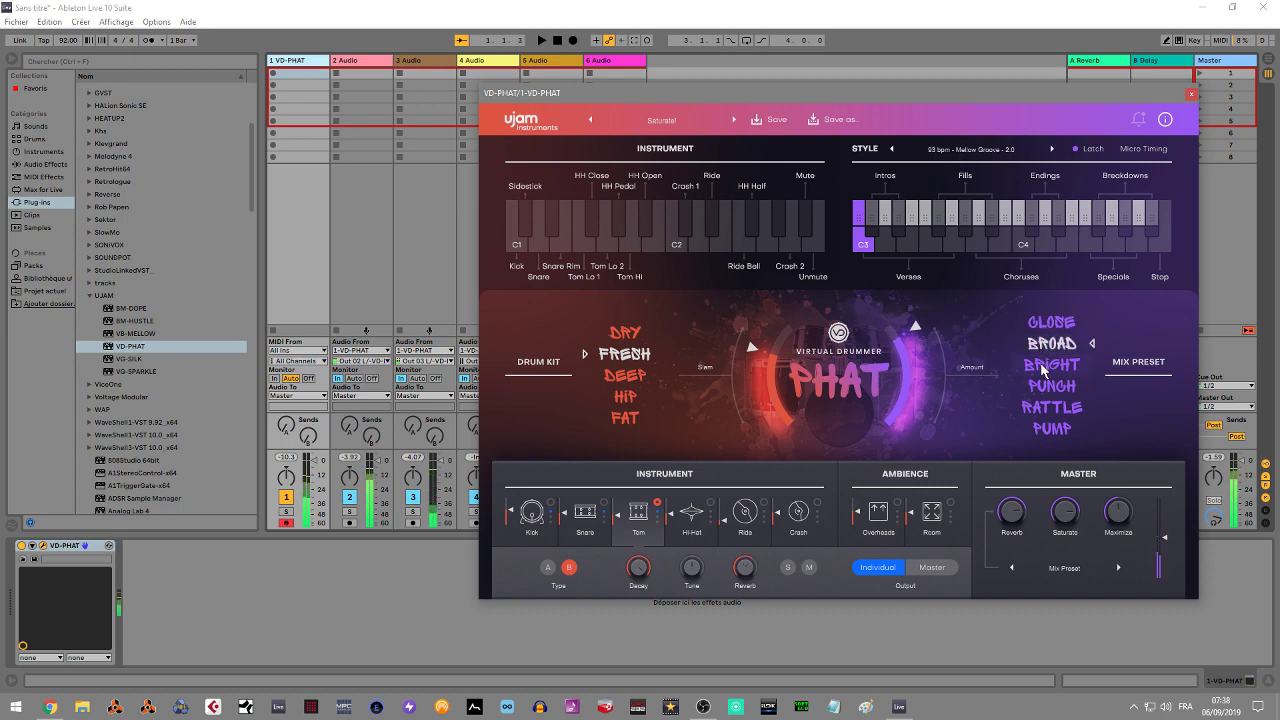
left_click(1043, 368)
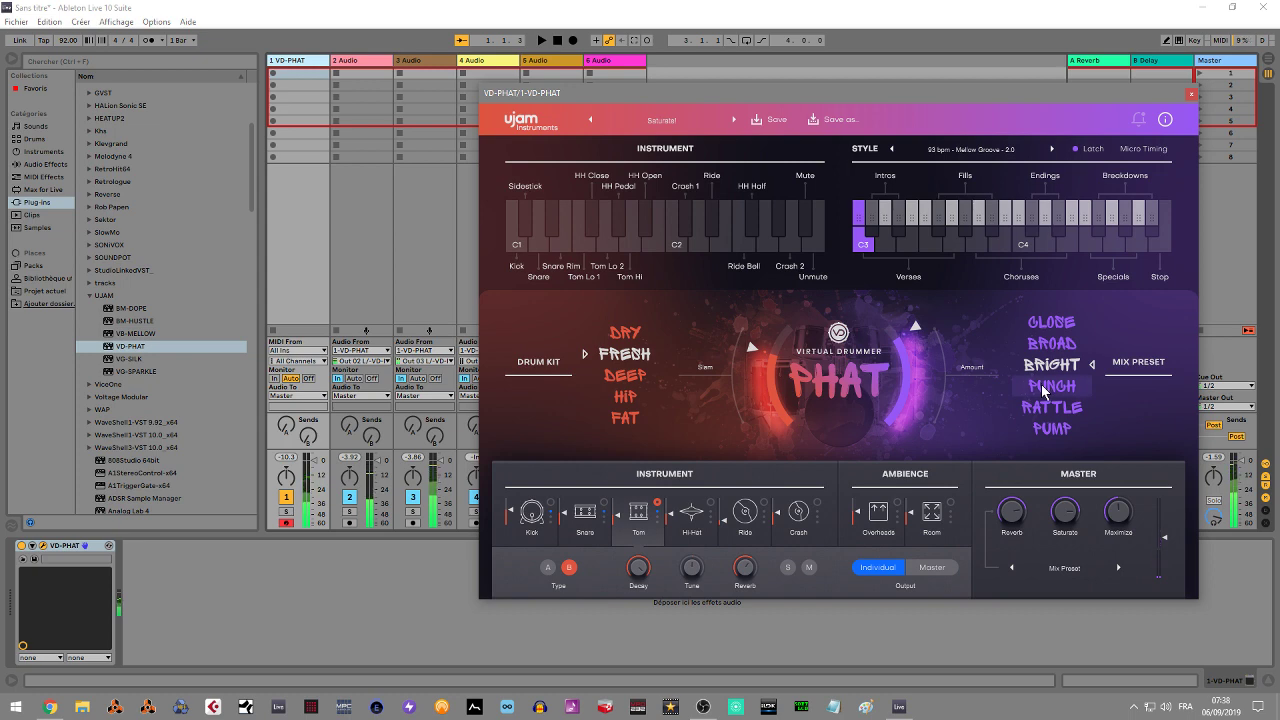
left_click(1043, 389)
left_click(1048, 408)
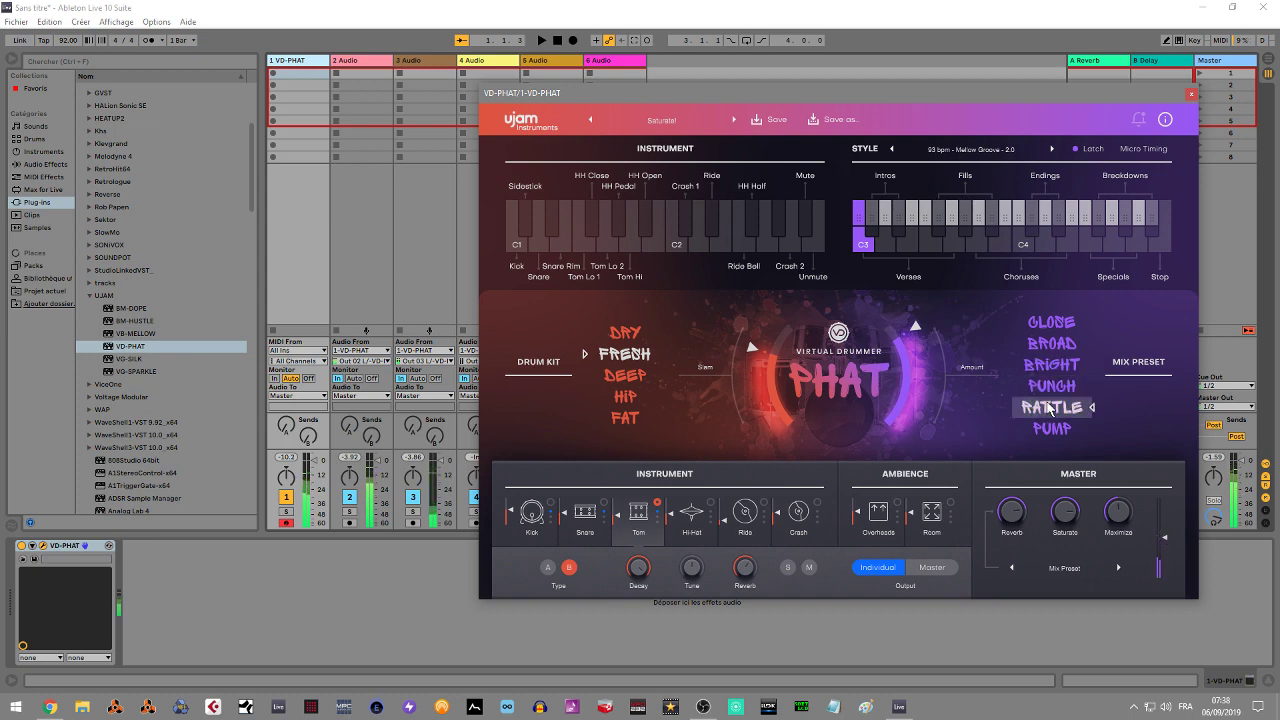
left_click(1056, 430)
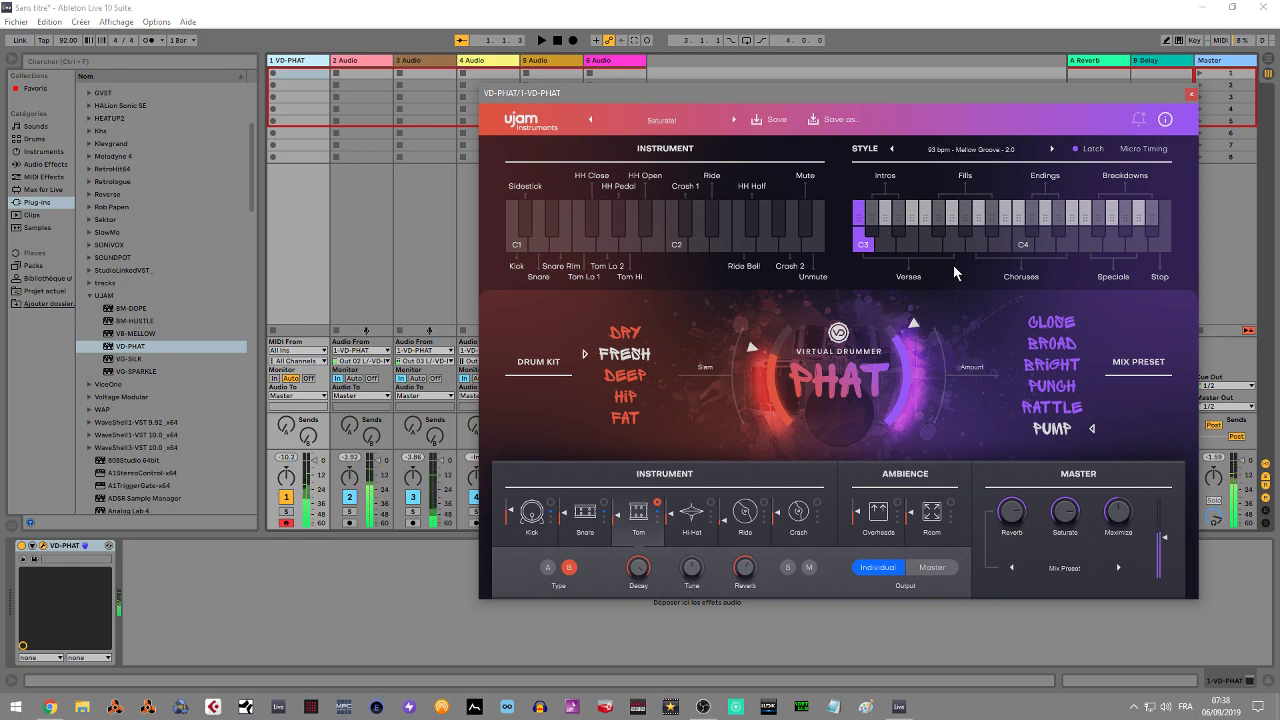
Step: Start the A3 chorus pattern and audition the Close, Broad and Bright mix presets, keeping Bright
left_click(976, 244)
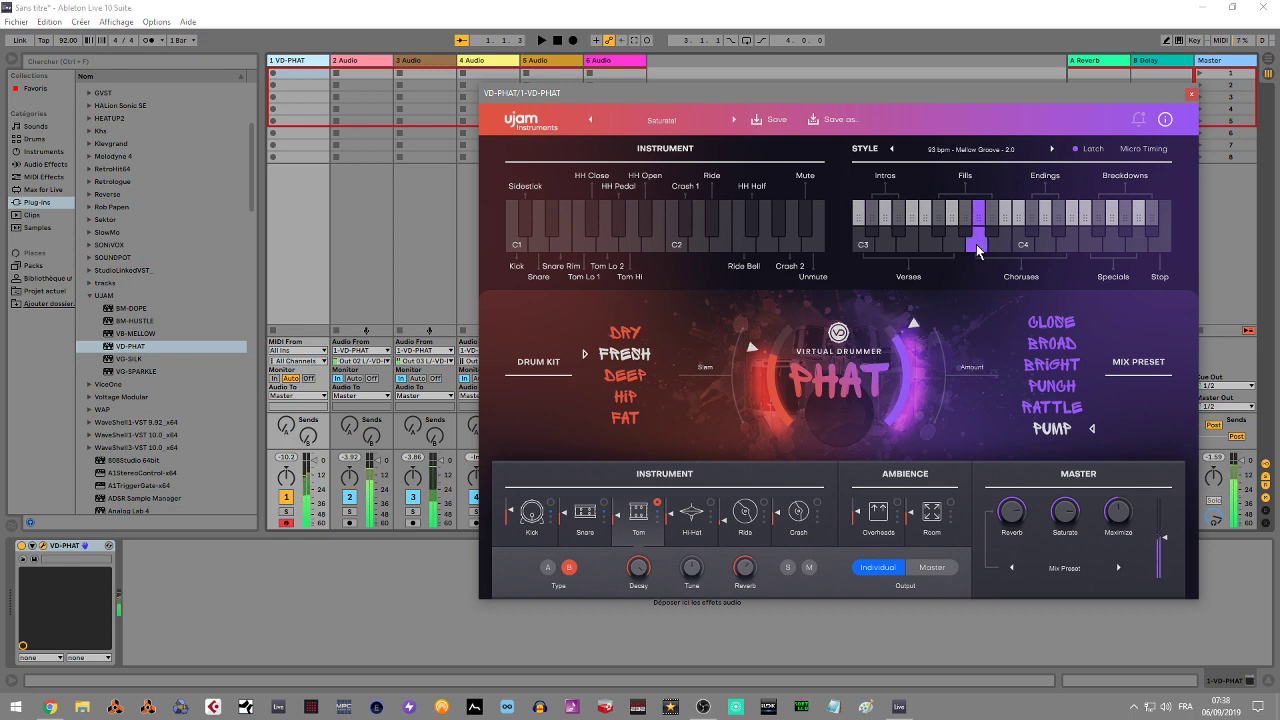
left_click(1060, 325)
left_click(1063, 344)
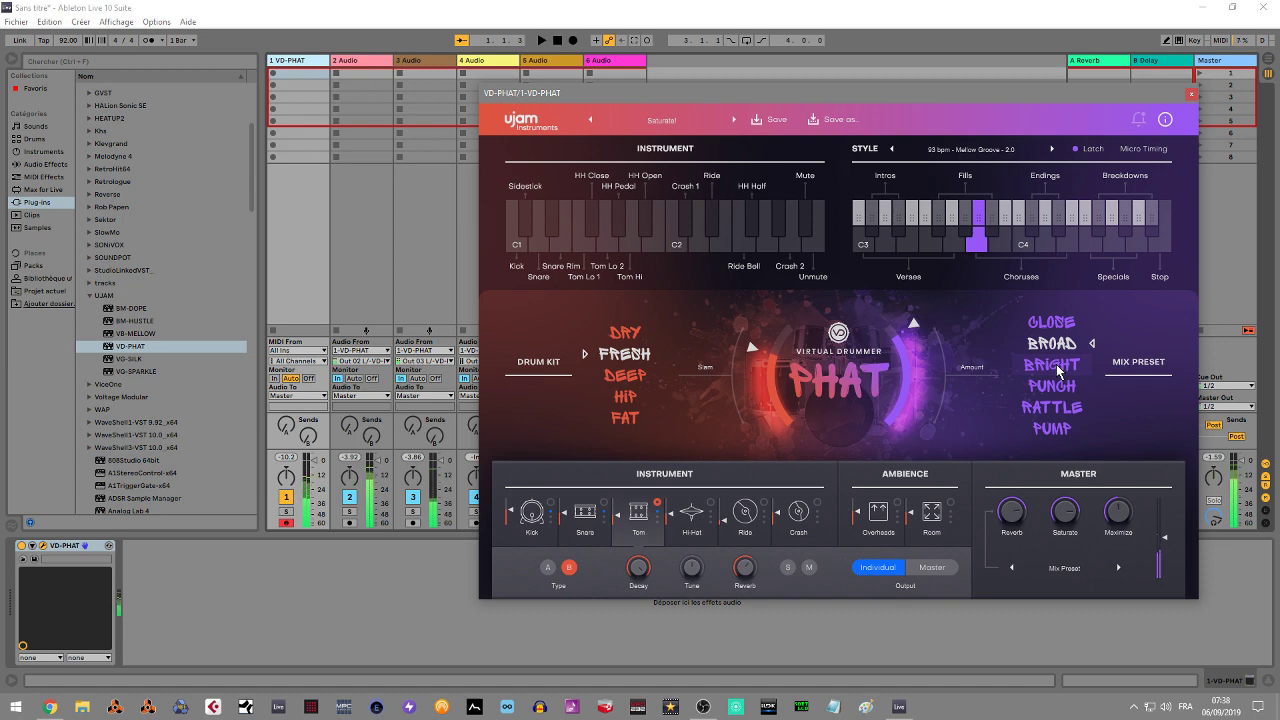
left_click(1058, 368)
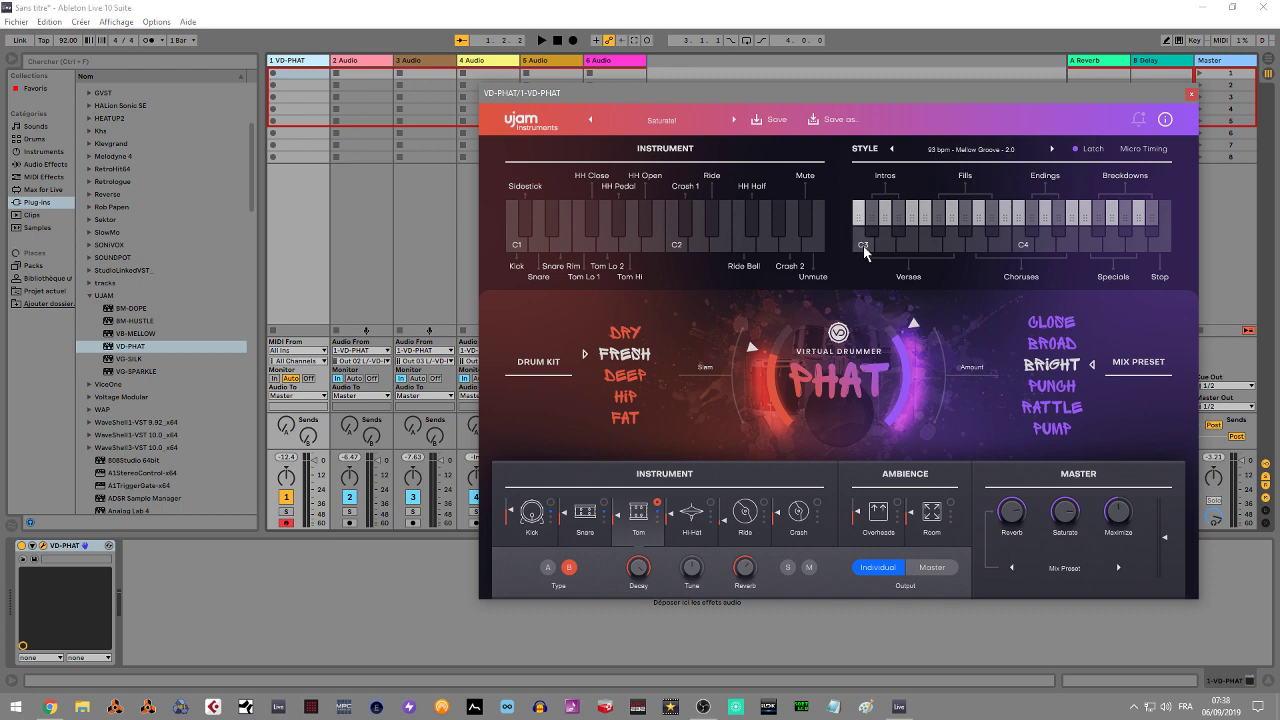
Step: Demonstrate the C3 verse pattern with Latch turned off, and turn Latch back on
left_click(908, 228)
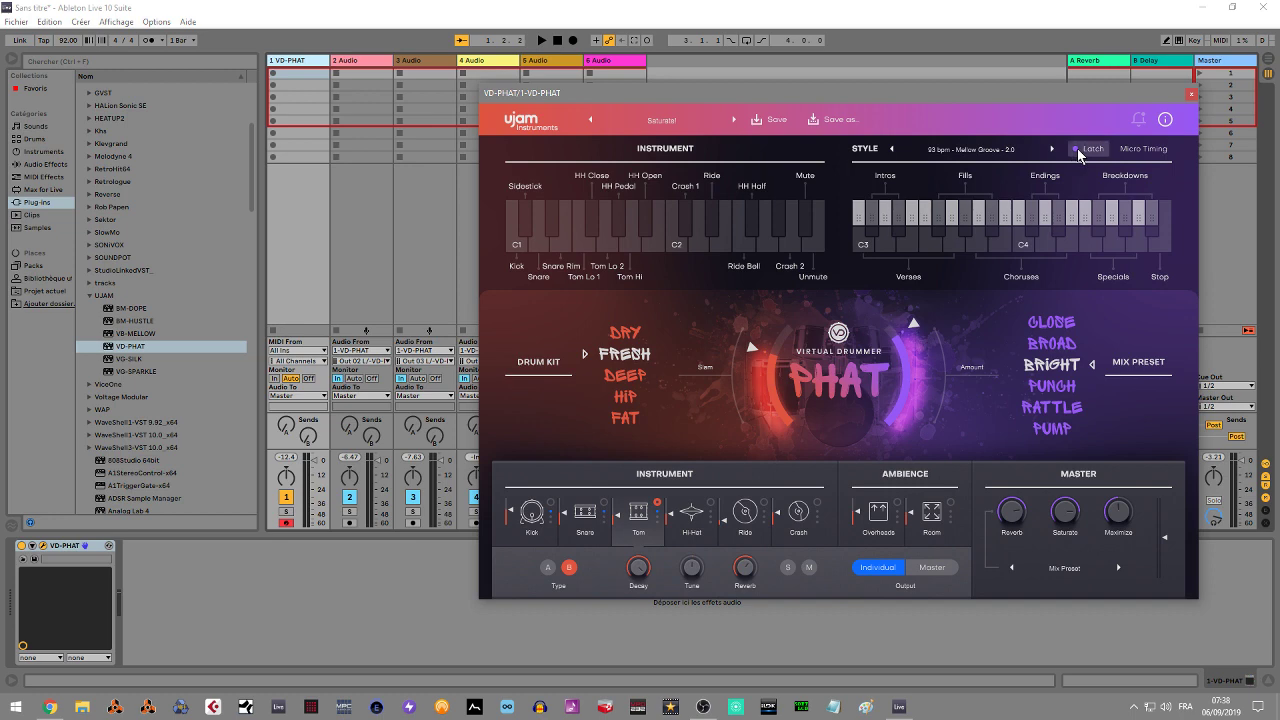
left_click(860, 246)
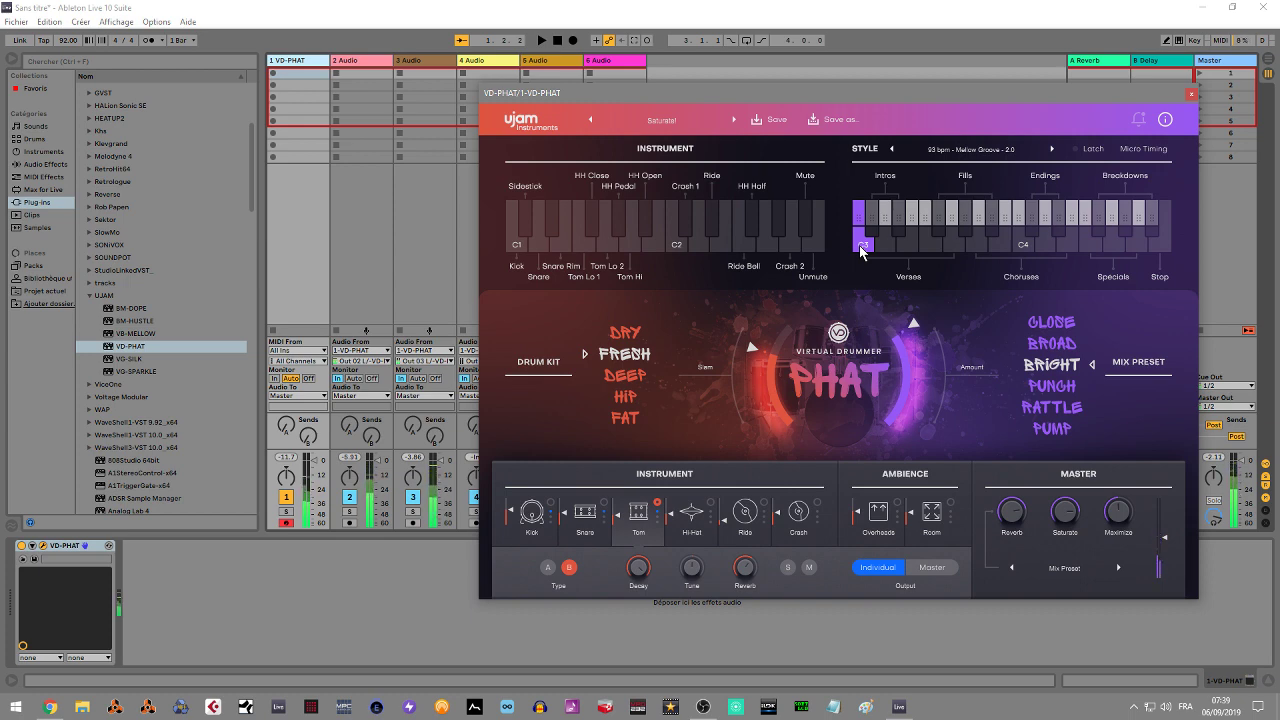
left_click(860, 248)
left_click(1077, 149)
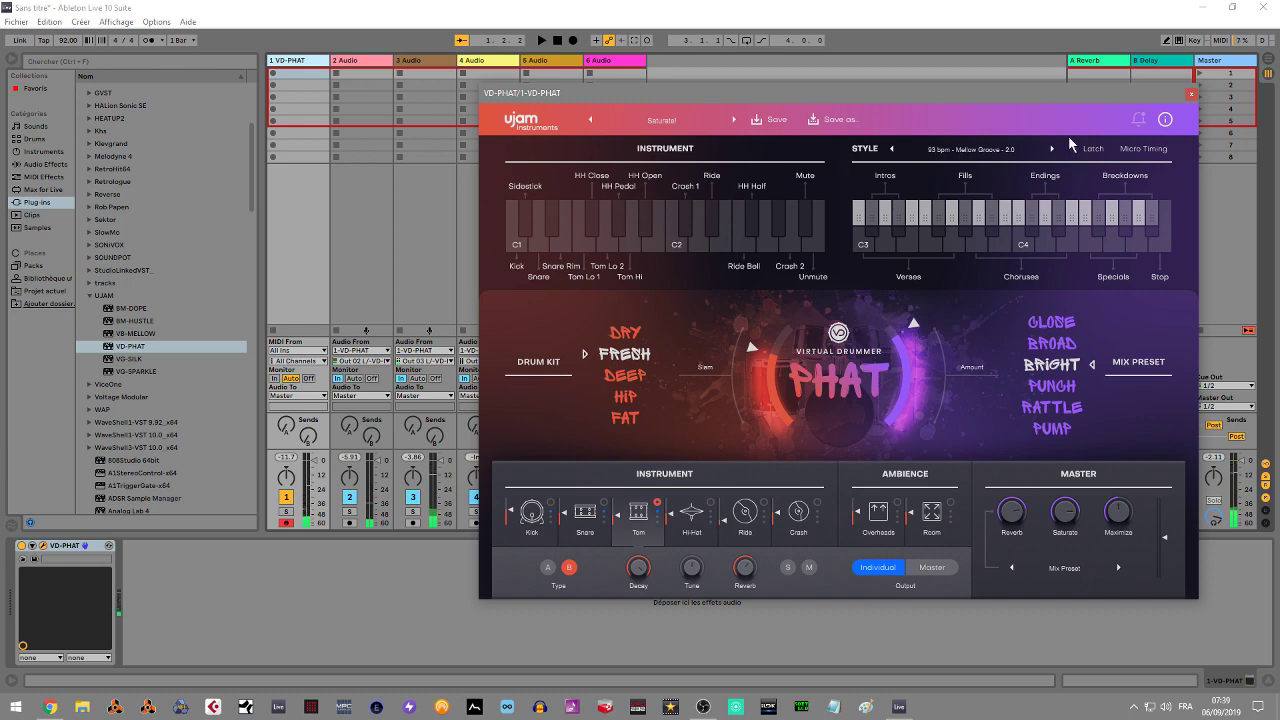
Step: Play the C3 verse with Latch on, followed by the A3 chorus, an A#3 fill and the B3, E4 and D4 choruses
left_click(863, 251)
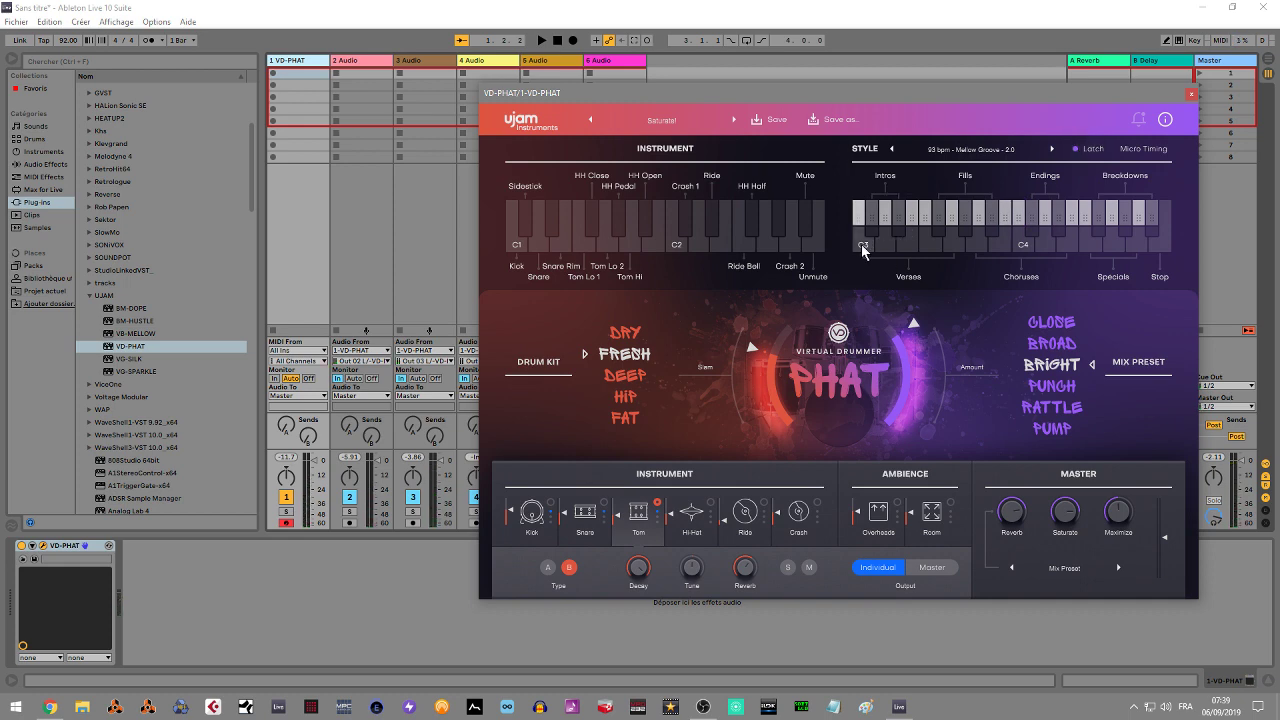
left_click(978, 248)
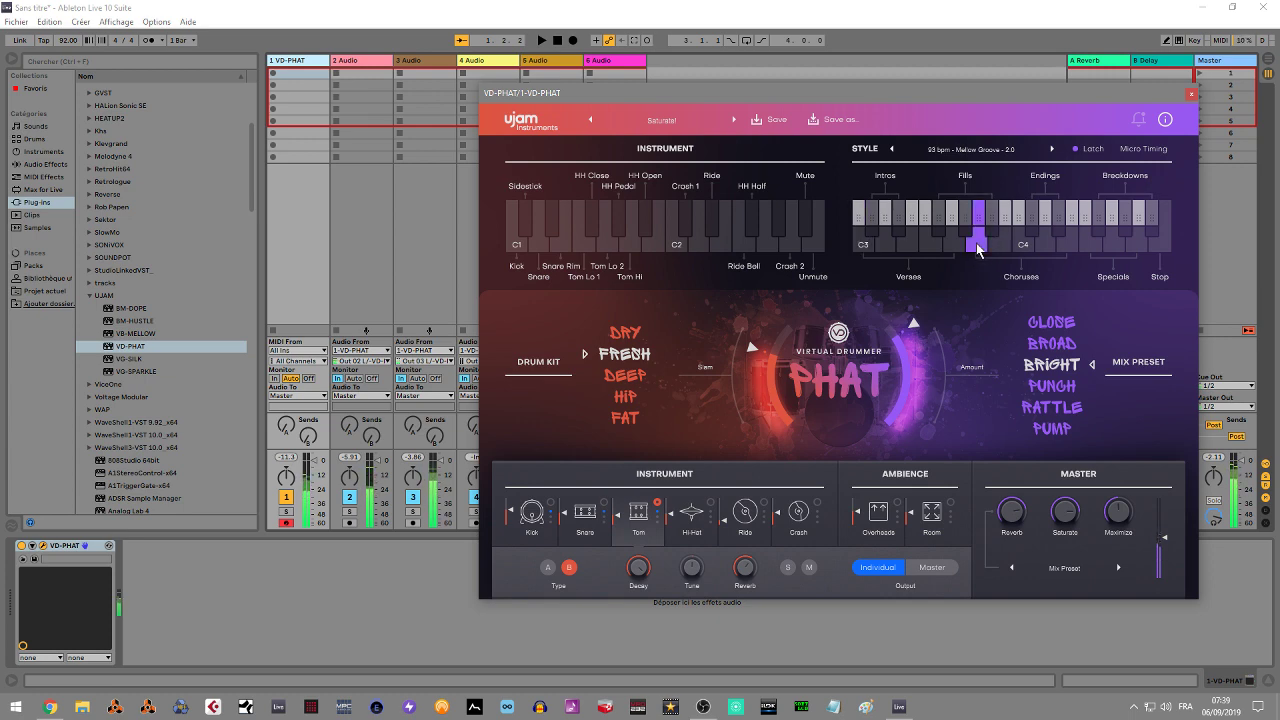
left_click(992, 232)
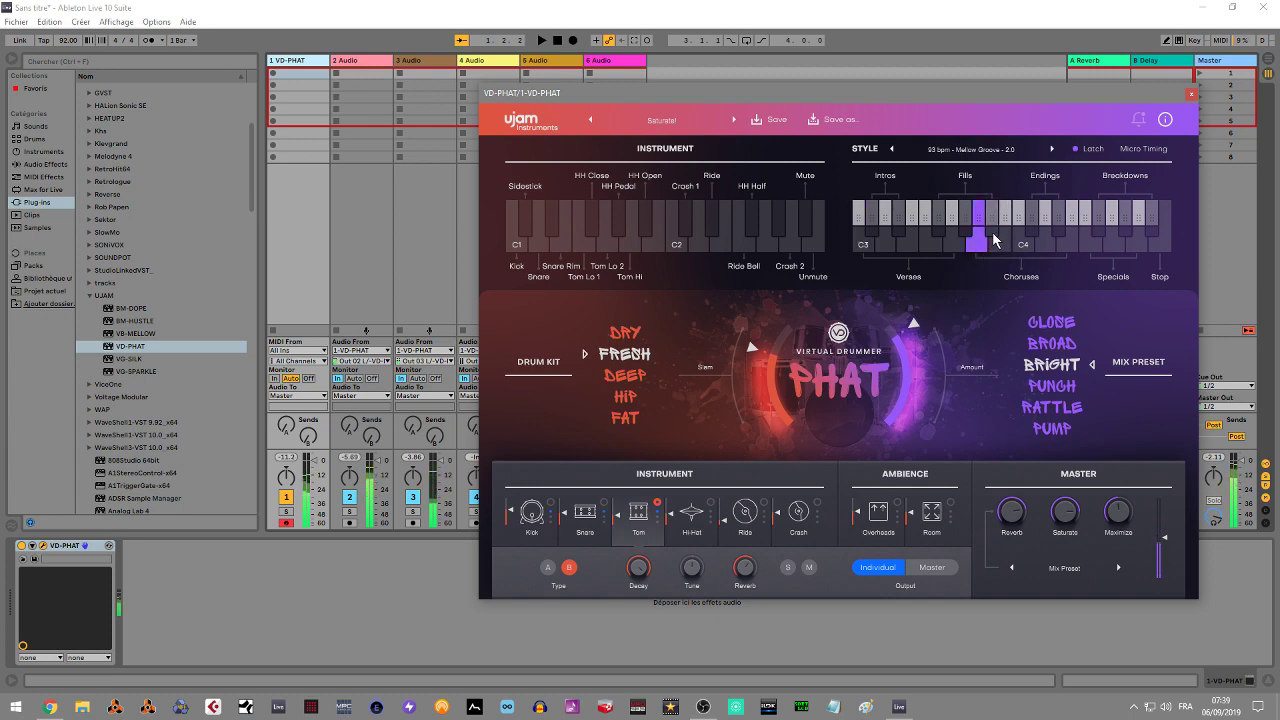
left_click(976, 246)
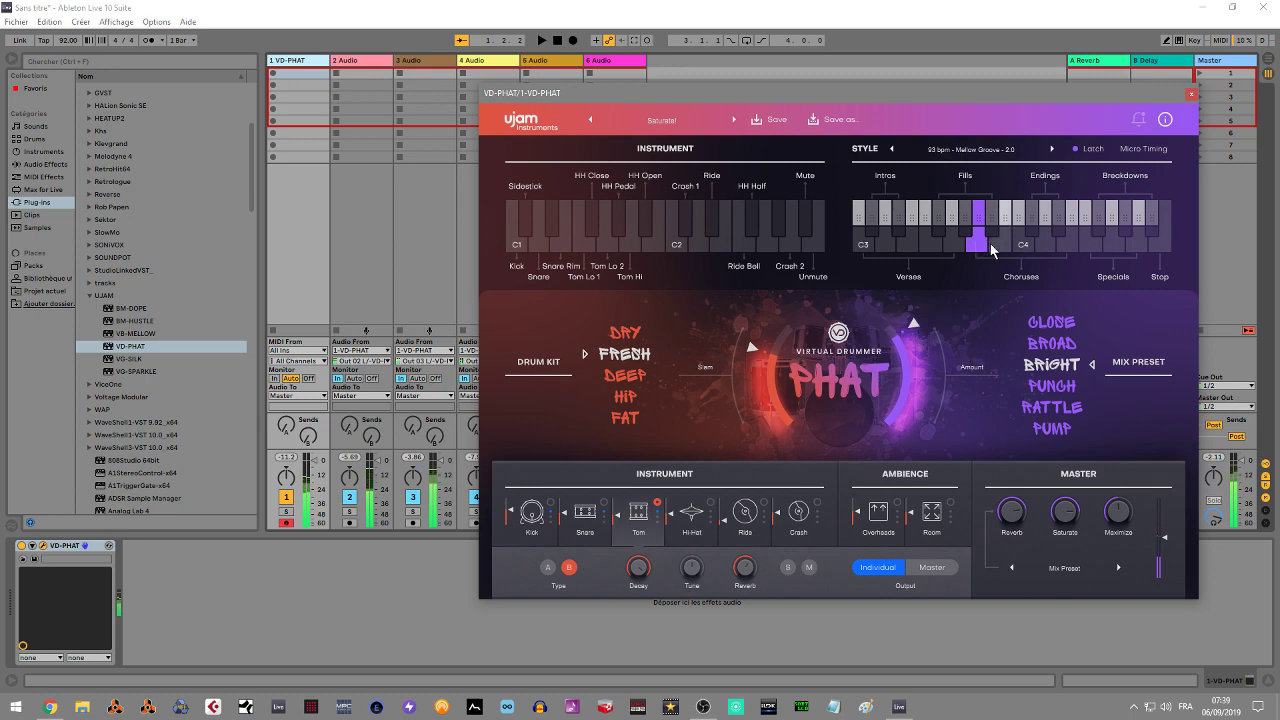
left_click(998, 247)
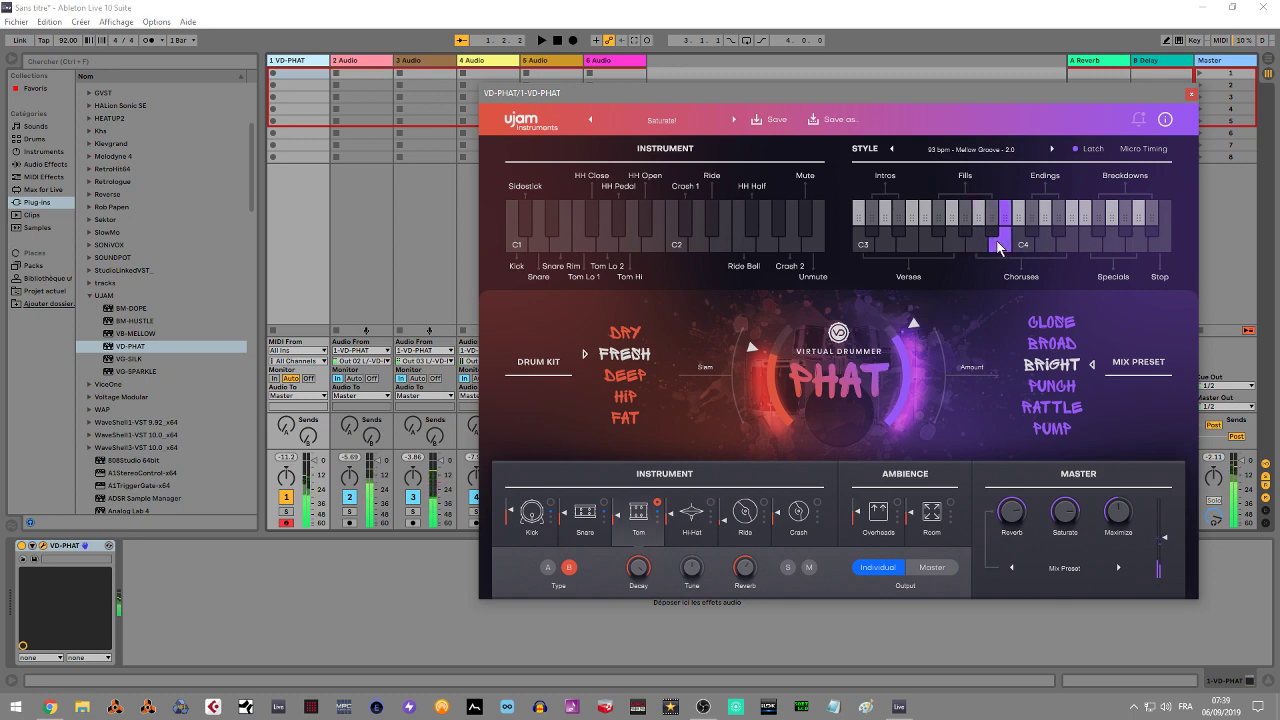
left_click(1066, 246)
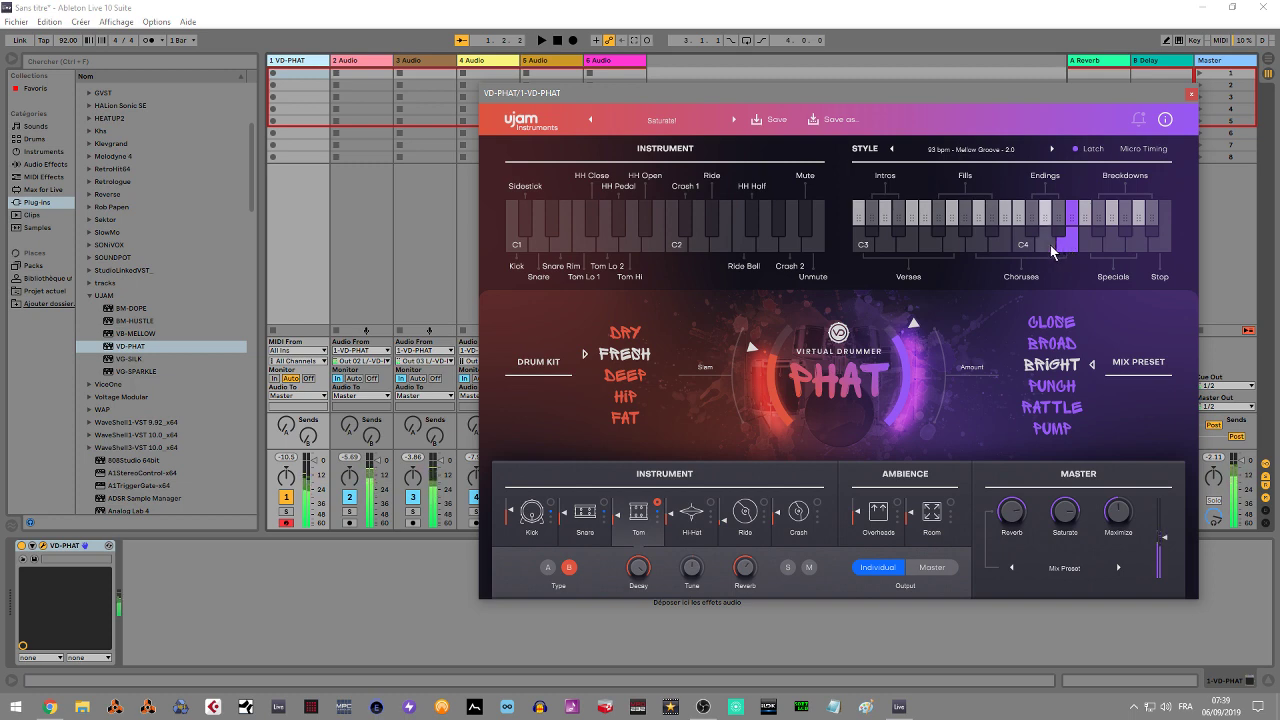
left_click(1051, 245)
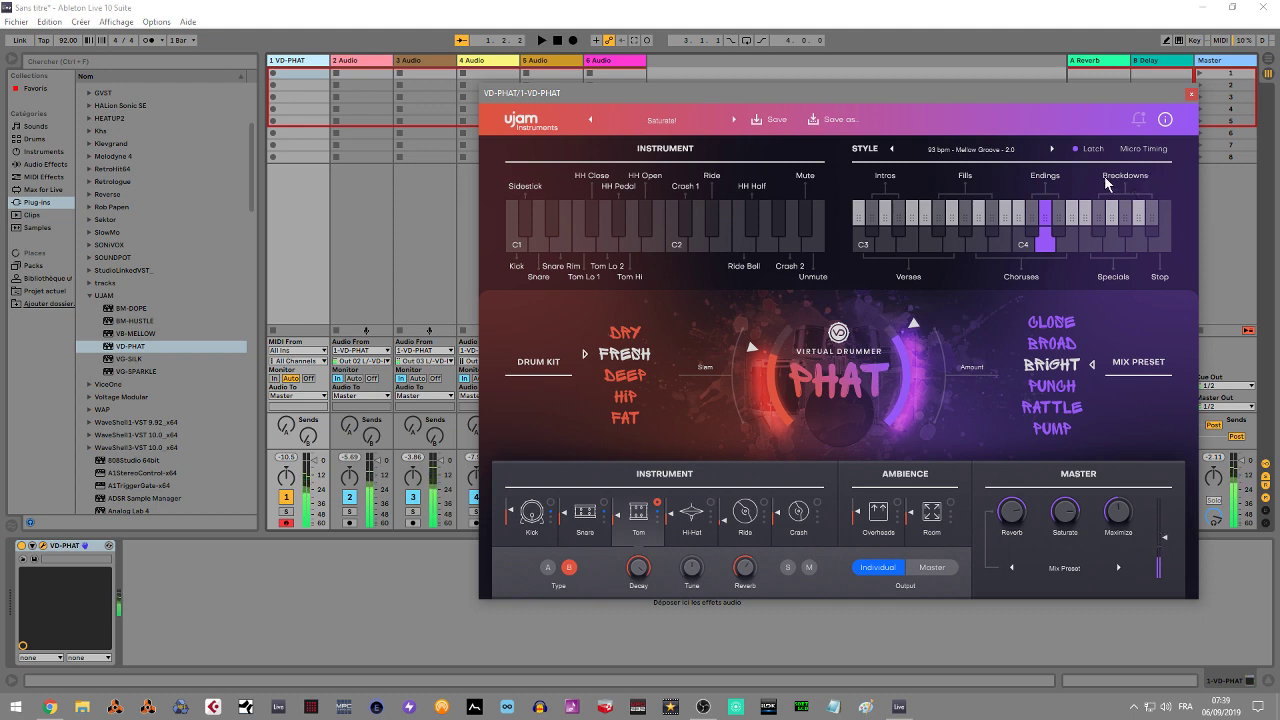
Step: Stop the pattern and look over the Micro Timing settings for Speed, Feel, Swing and Humanize, closing them unchanged
key("space")
key("space")
left_click(1143, 149)
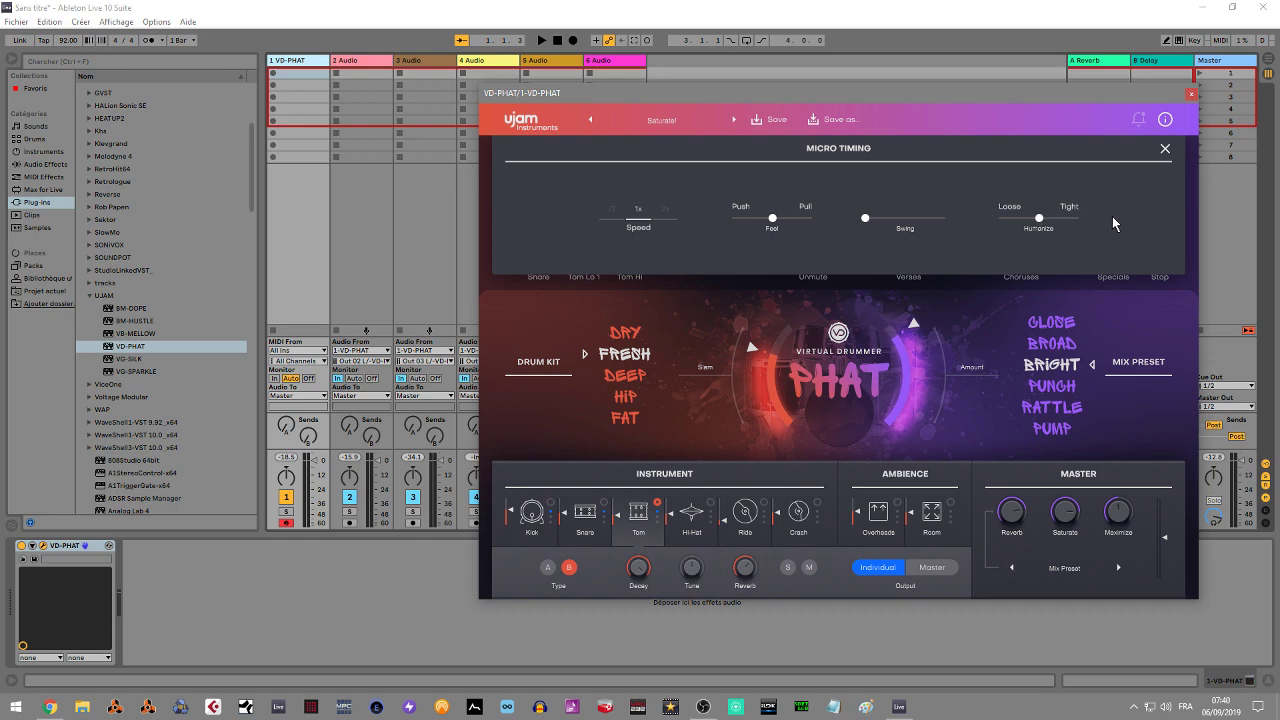
left_click(1165, 149)
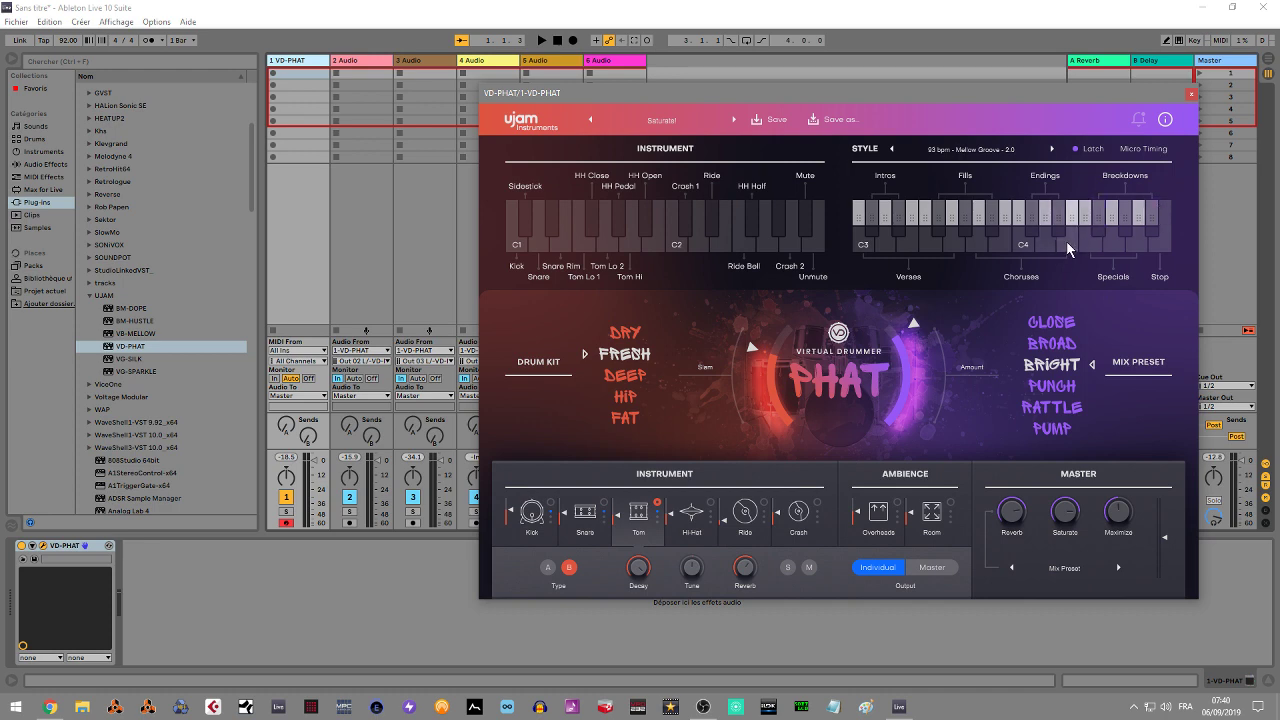
Step: Play the C4 chorus, trigger the A#3 fill, and go through the C3, E3 and F3 verse patterns
left_click(1021, 245)
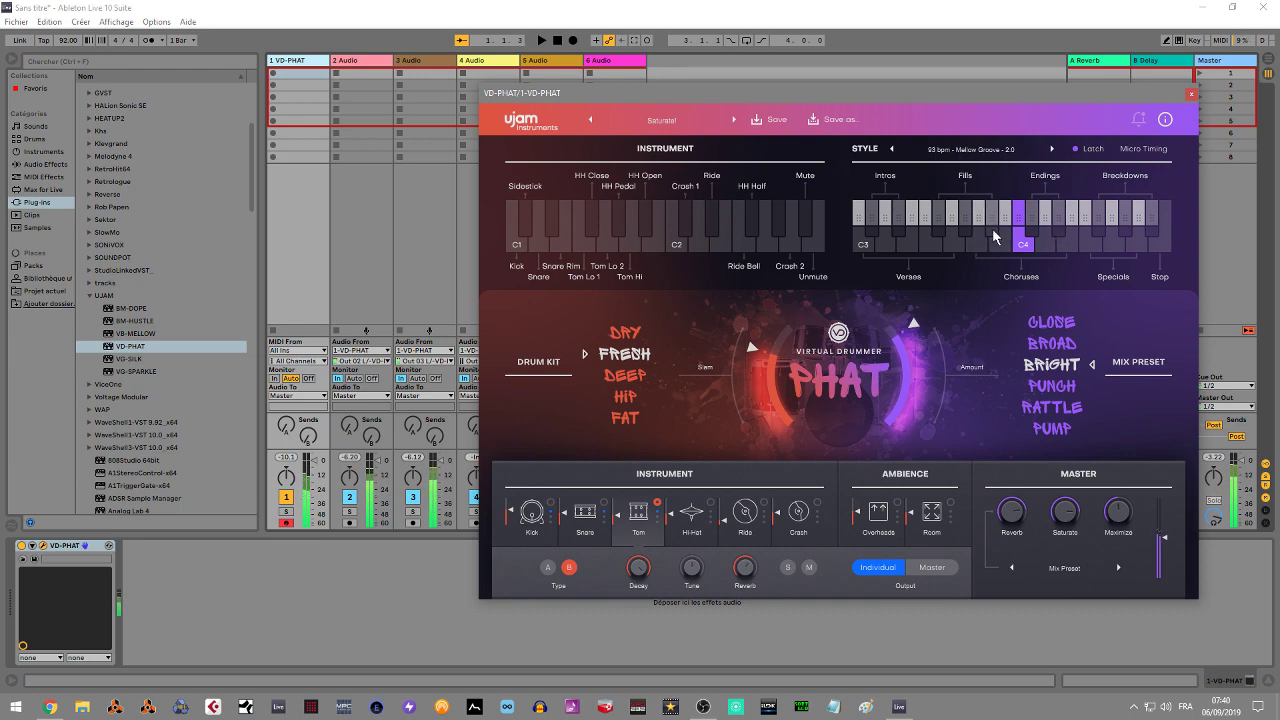
left_click(992, 228)
left_click(865, 250)
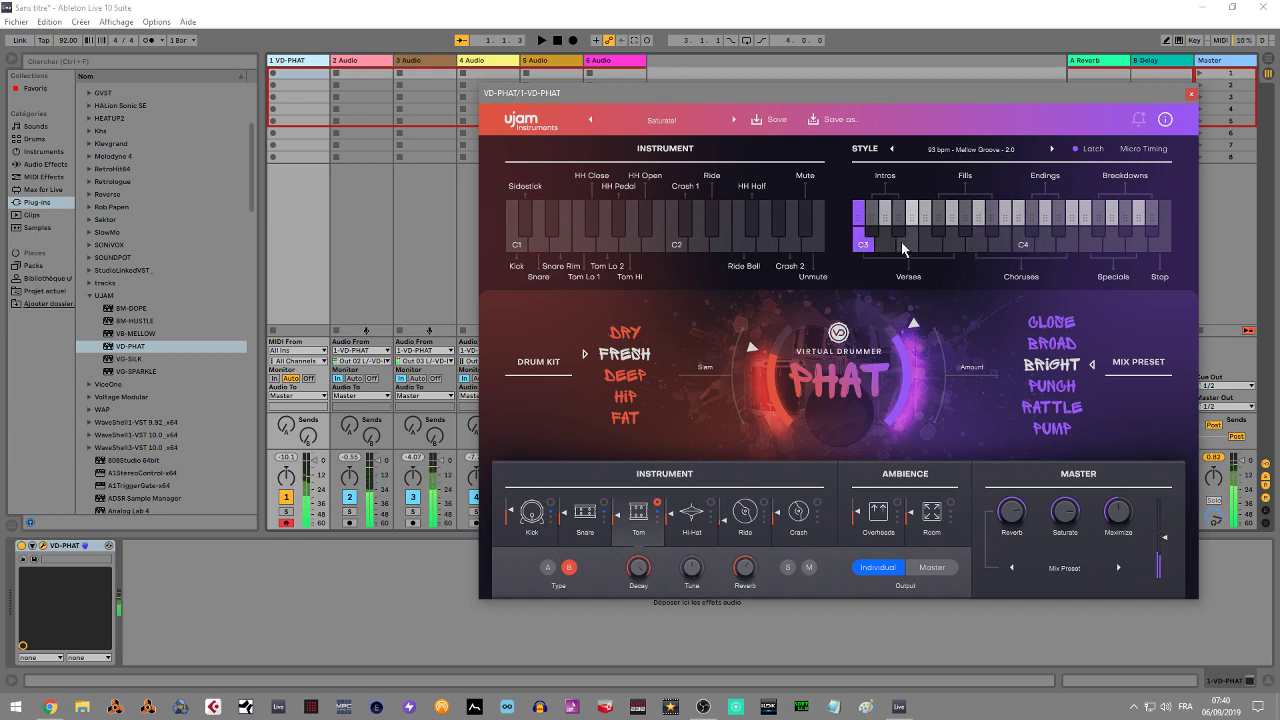
left_click(903, 243)
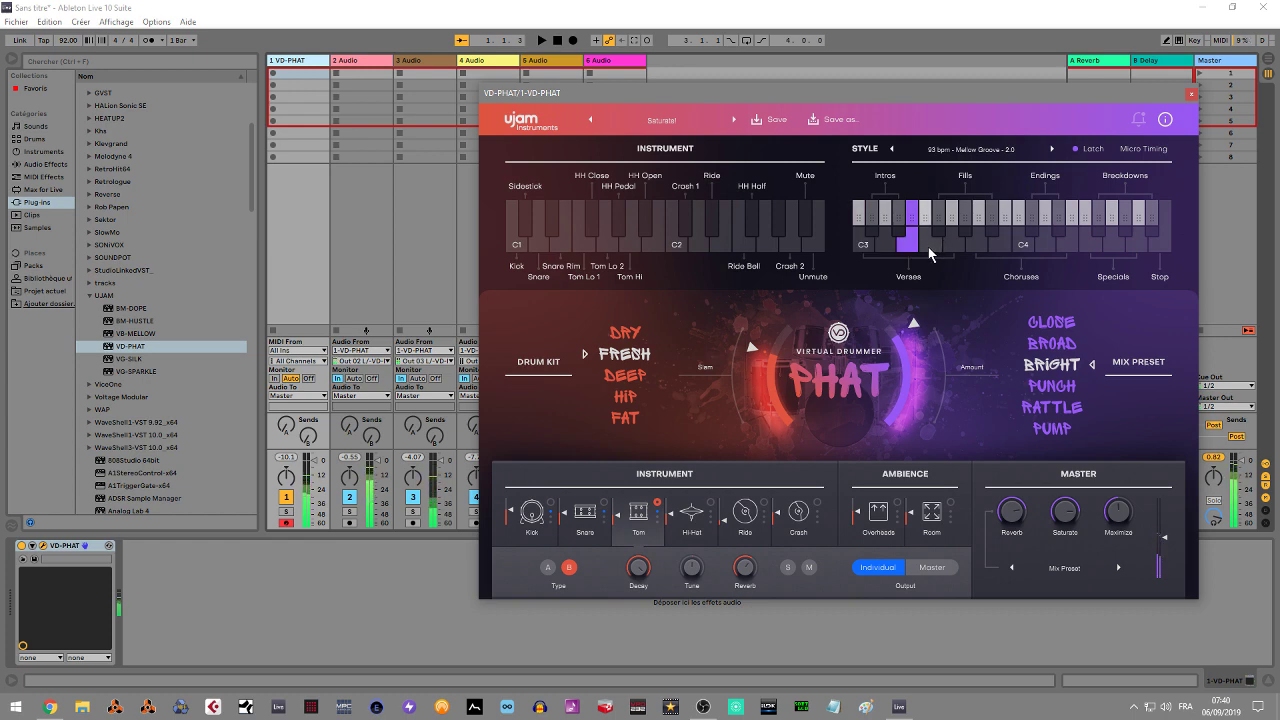
left_click(930, 246)
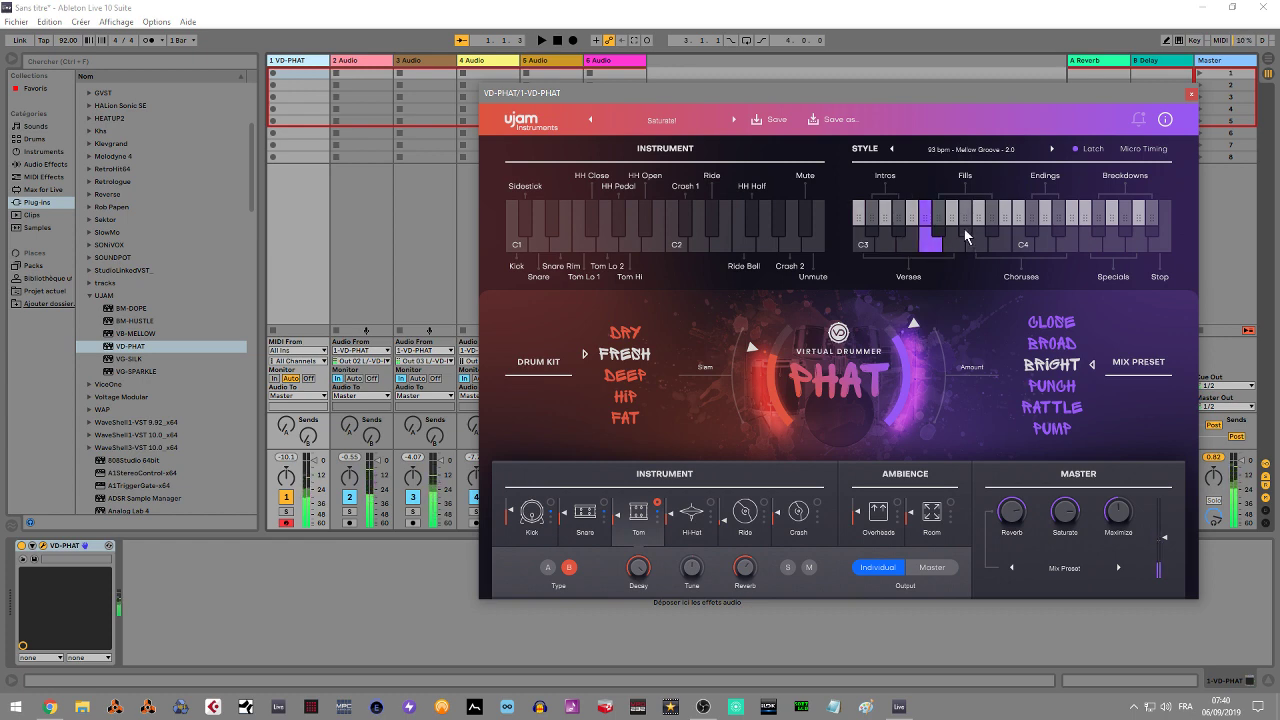
Step: Trigger the G#3 fill, return to the F3 verse, and lead through the A#3 fill into the A3 chorus
left_click(966, 235)
left_click(933, 243)
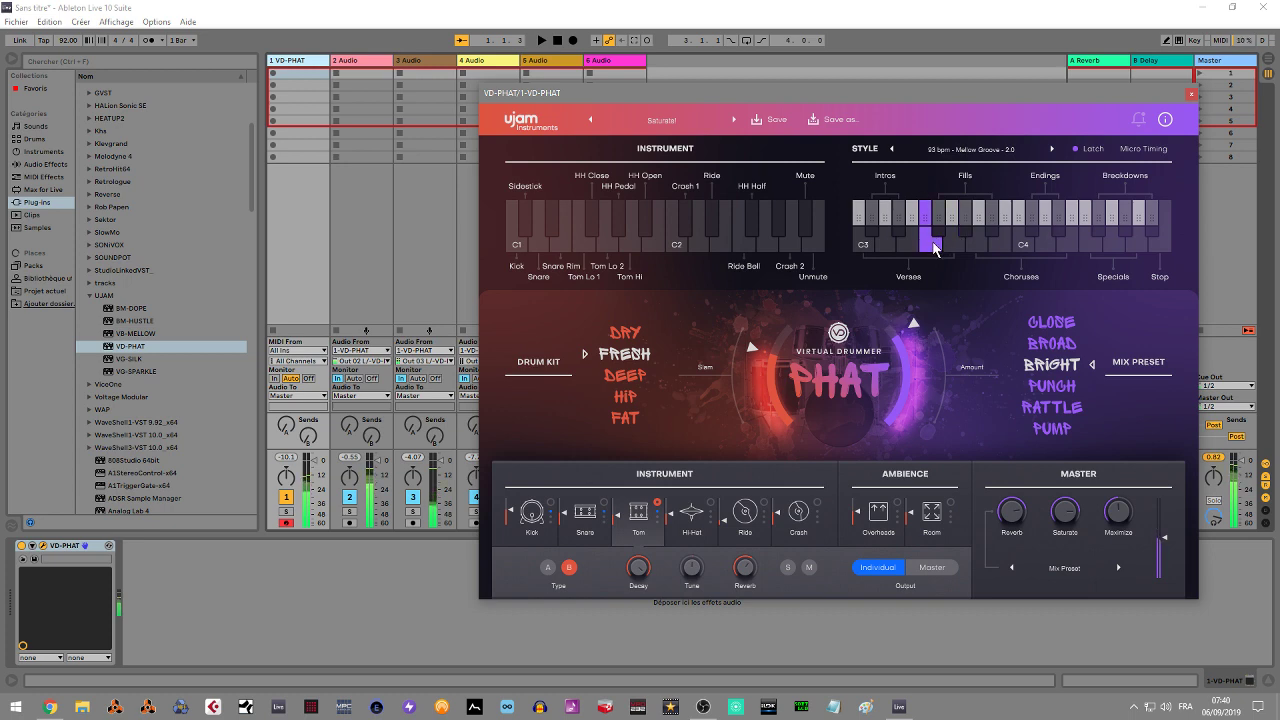
left_click(993, 236)
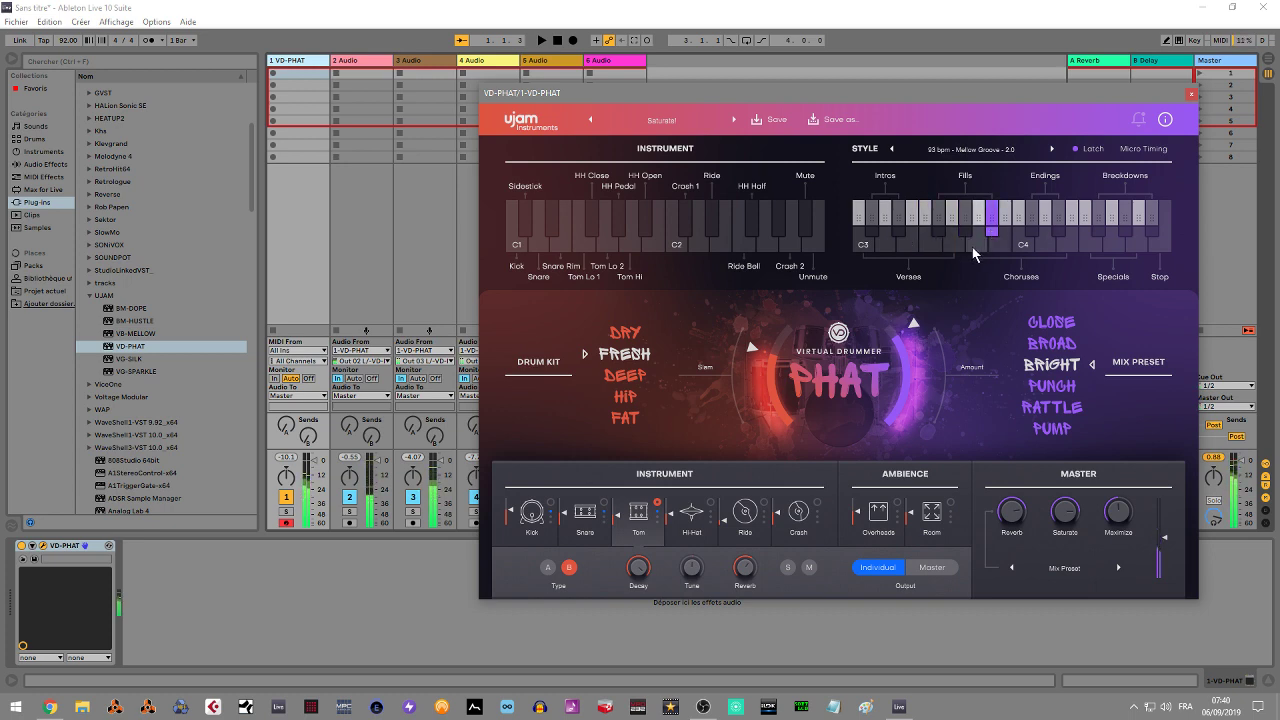
left_click(974, 246)
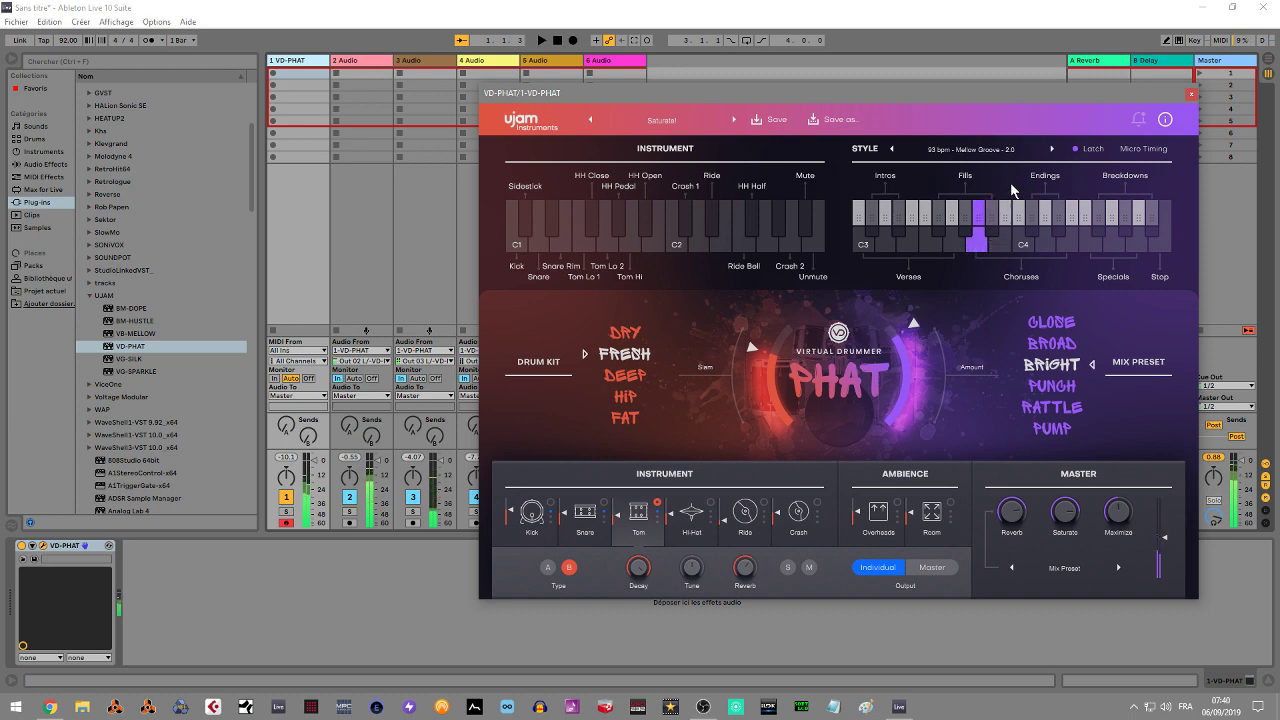
Step: Switch to the 94 bpm - Edgy Soul style and play its C3 and G3 verses, A#3 fill and C4 chorus
left_click(1051, 149)
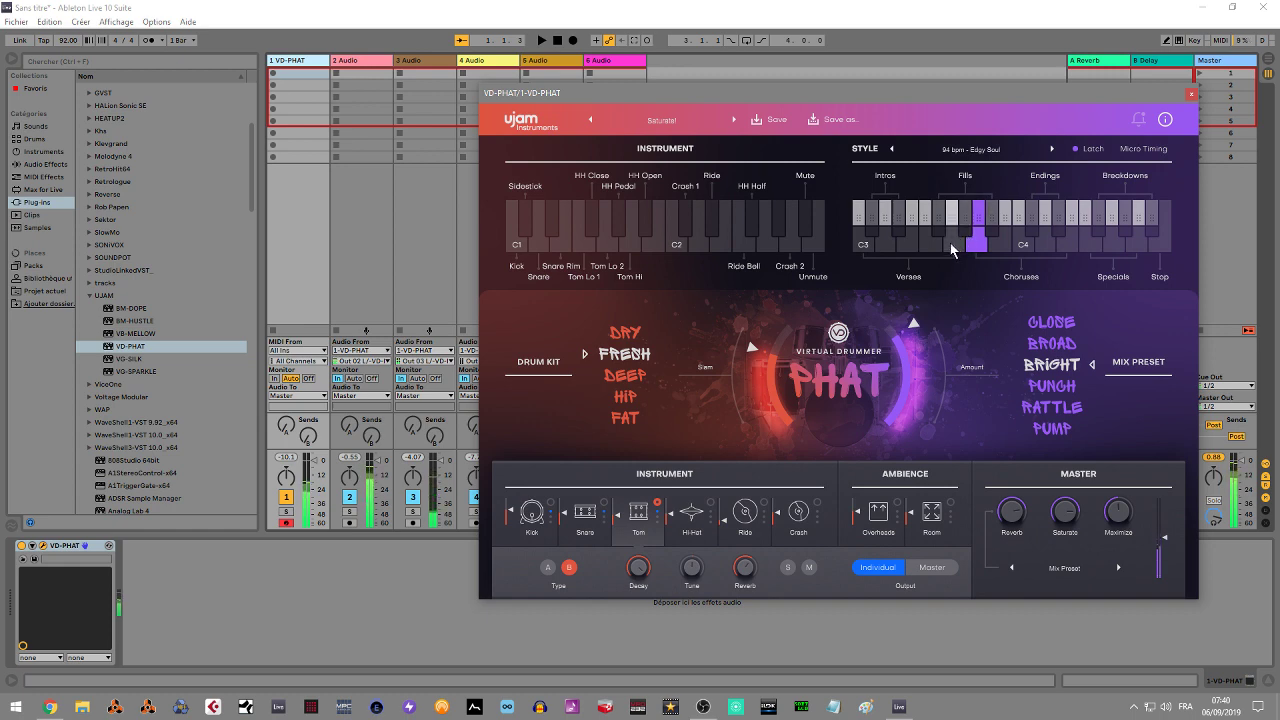
left_click(866, 250)
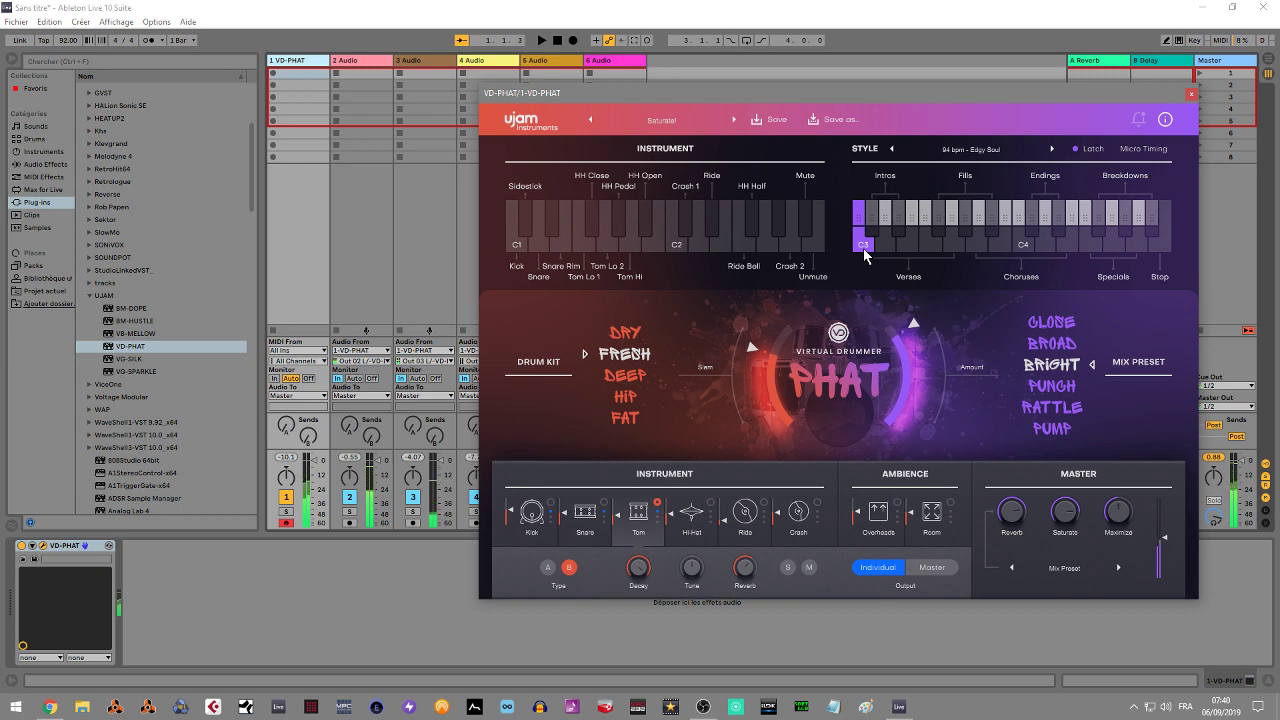
left_click(950, 244)
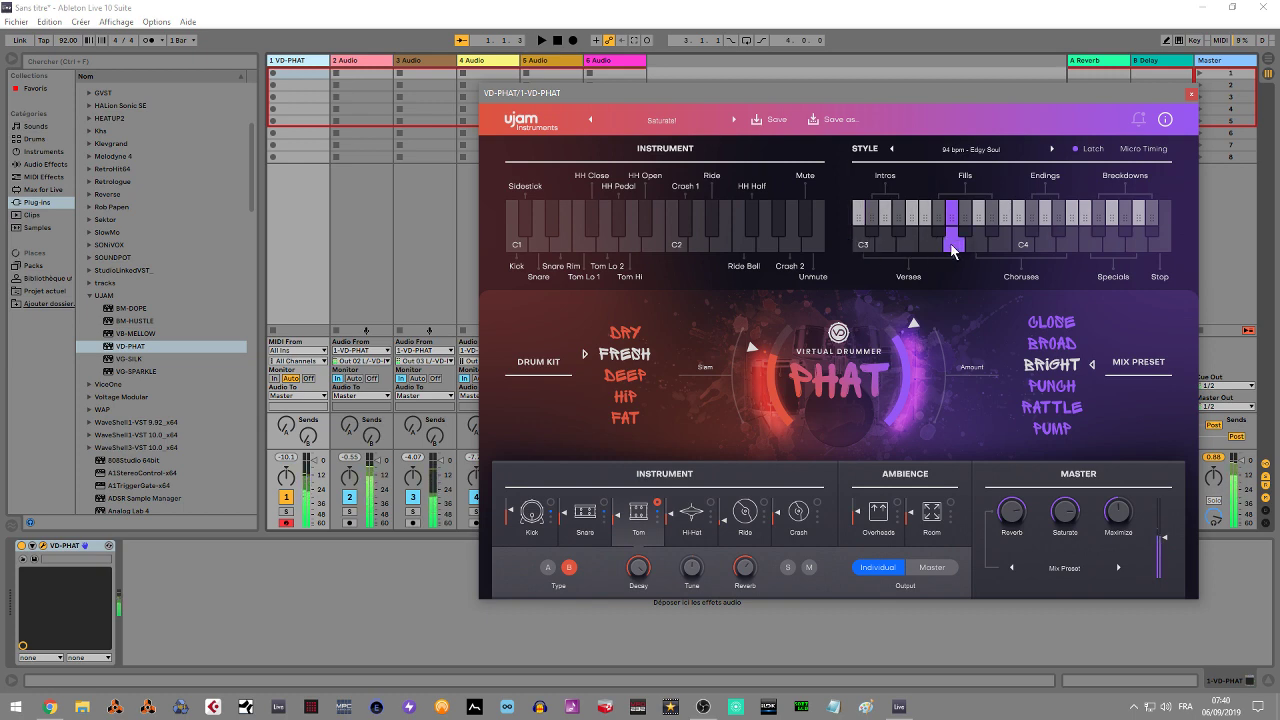
left_click(991, 230)
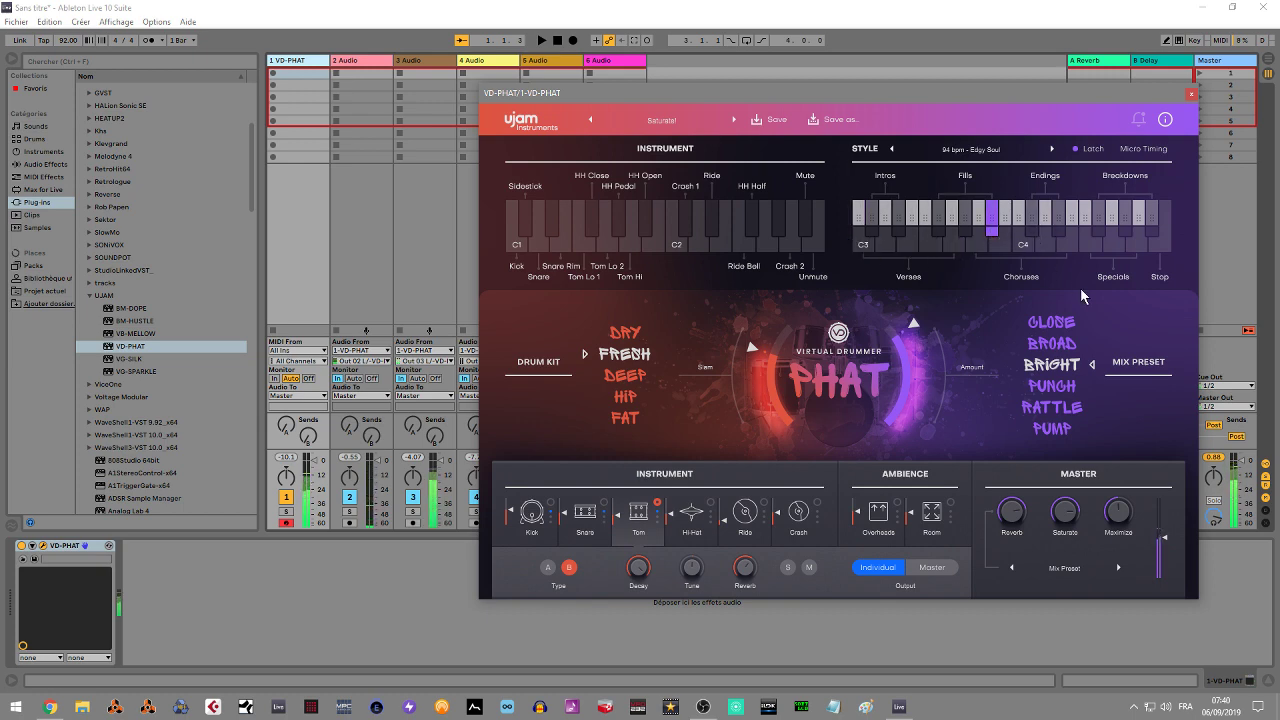
left_click(1024, 247)
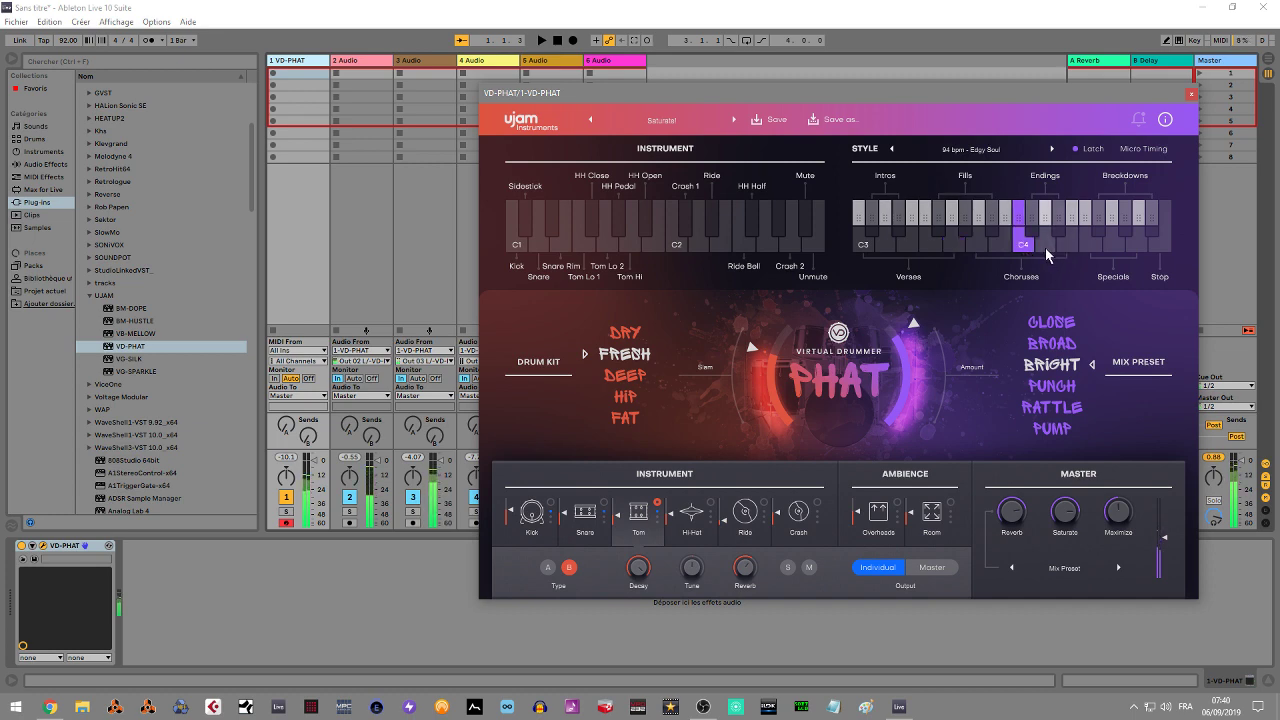
Step: Audition the Dry and Deep drum kits, keeping Deep, and play the F#3 and A#3 fills with it
left_click(621, 335)
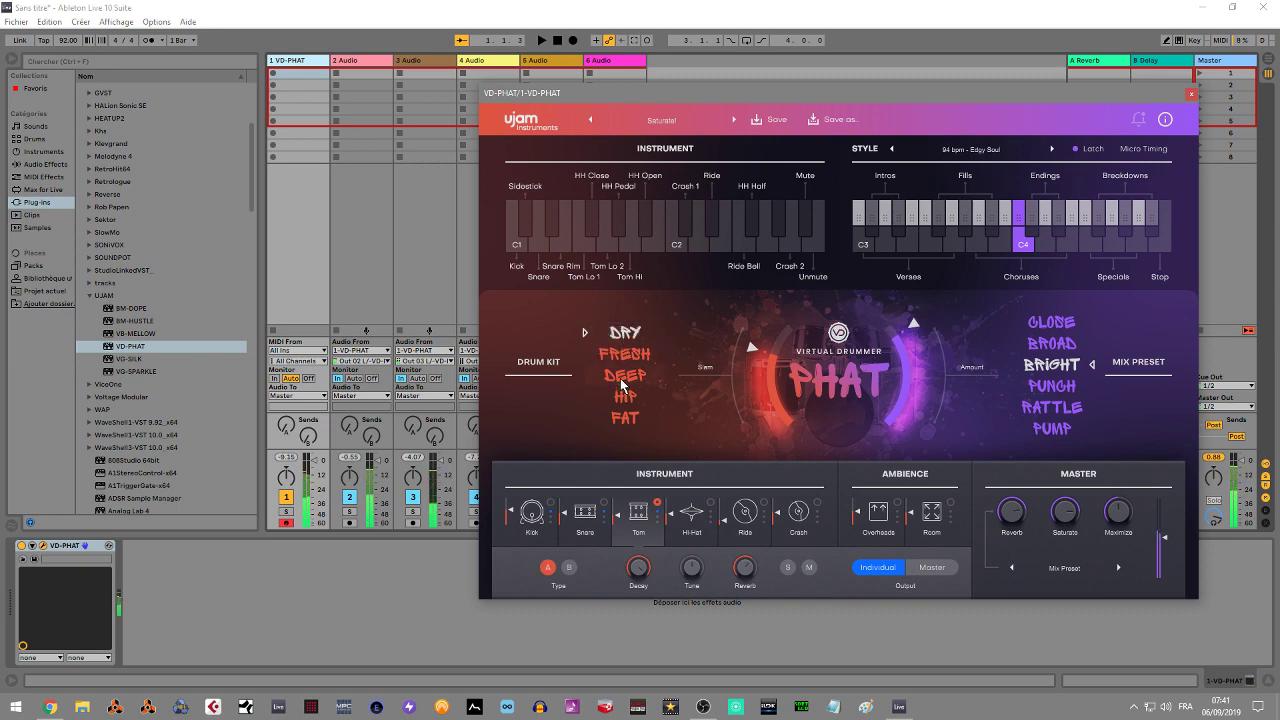
left_click(621, 378)
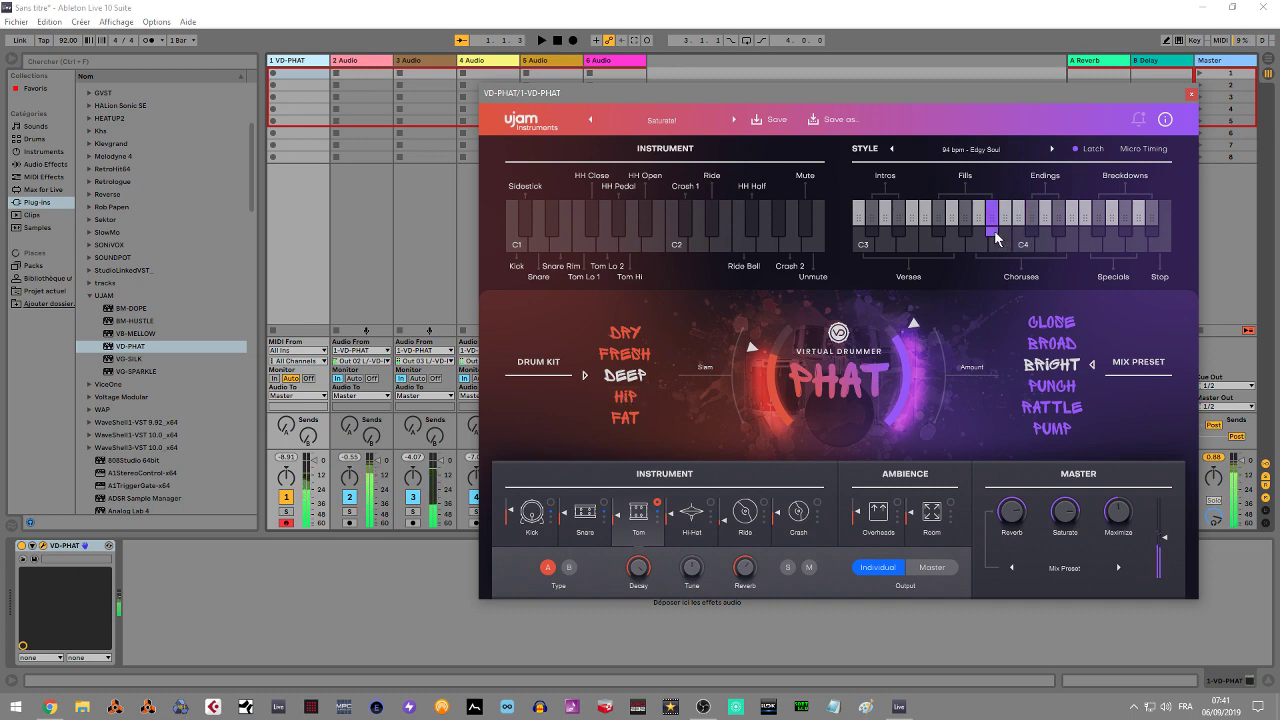
left_click(937, 232)
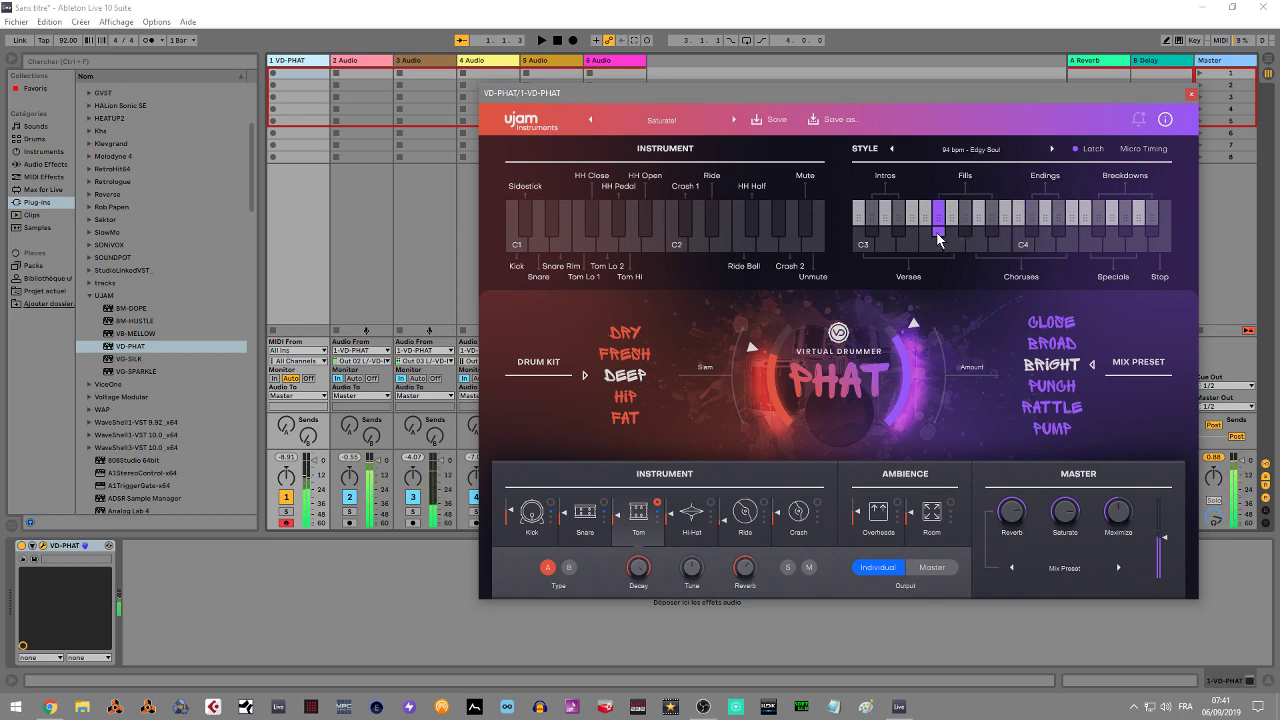
left_click(991, 230)
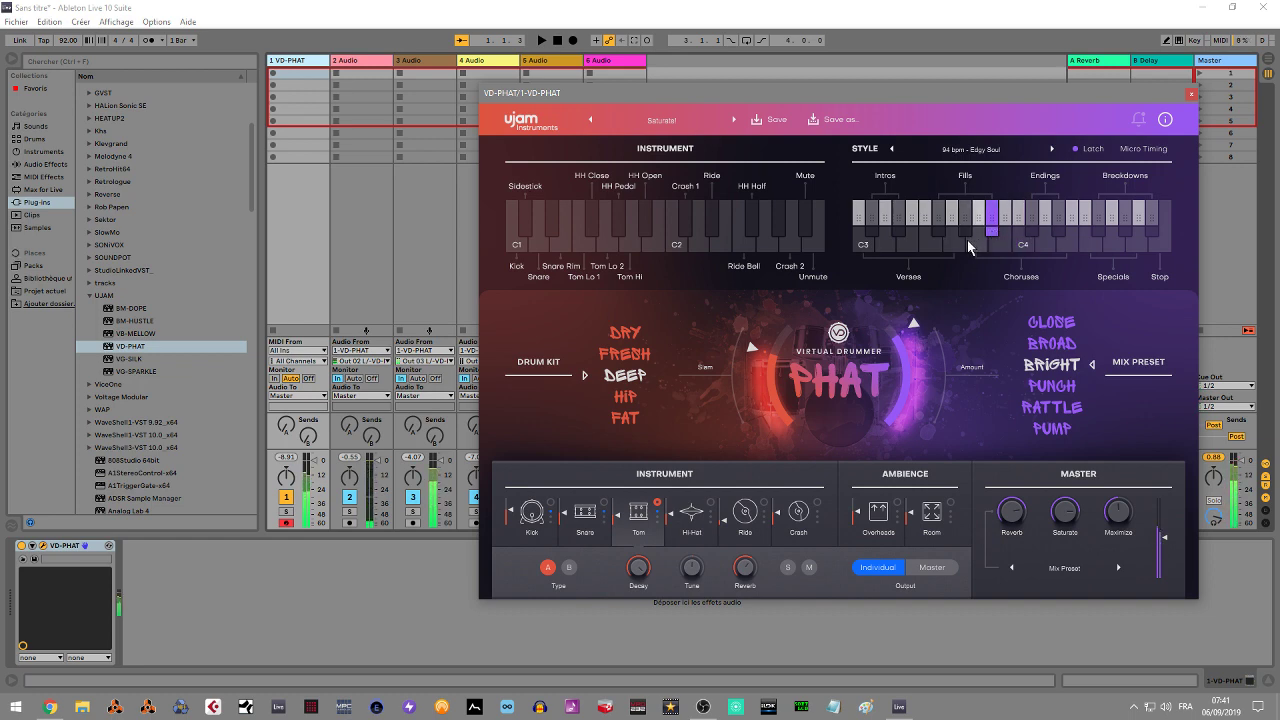
Step: Play the A3 chorus with repeated G#3 fills, trigger the A#3 fill, and stop playback
left_click(966, 239)
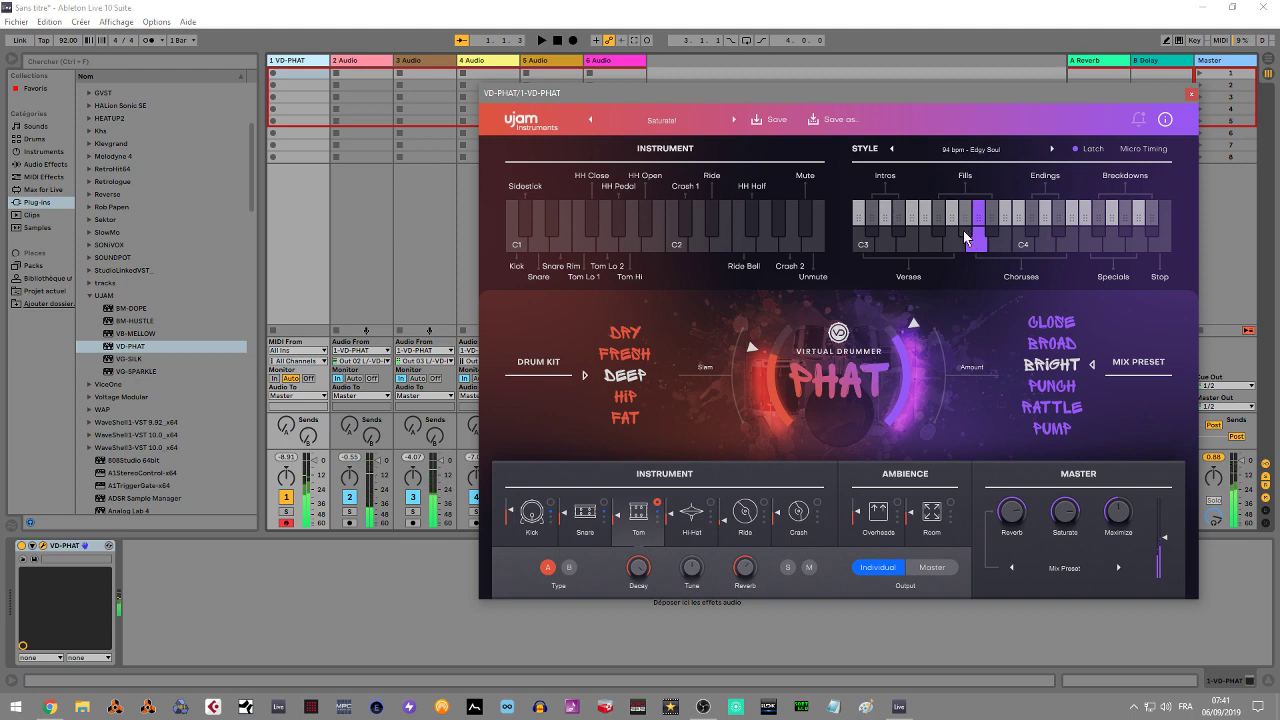
left_click(965, 231)
left_click(966, 238)
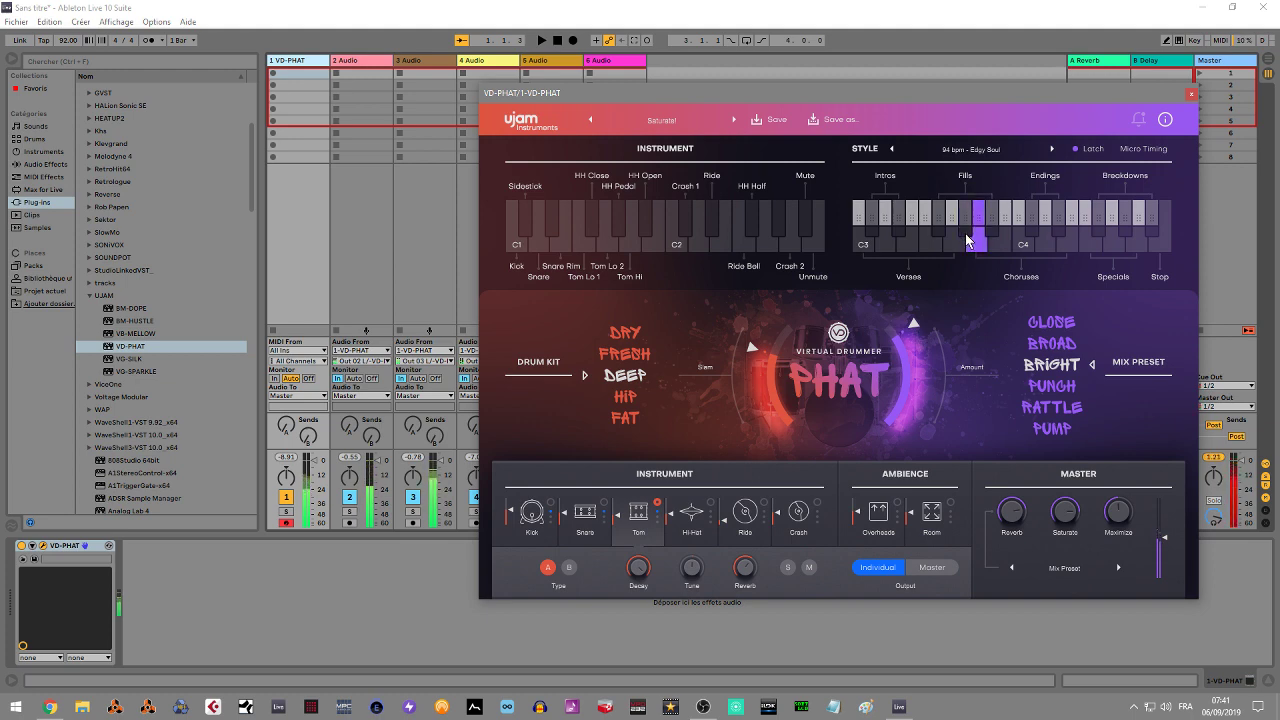
left_click(966, 233)
left_click(984, 238)
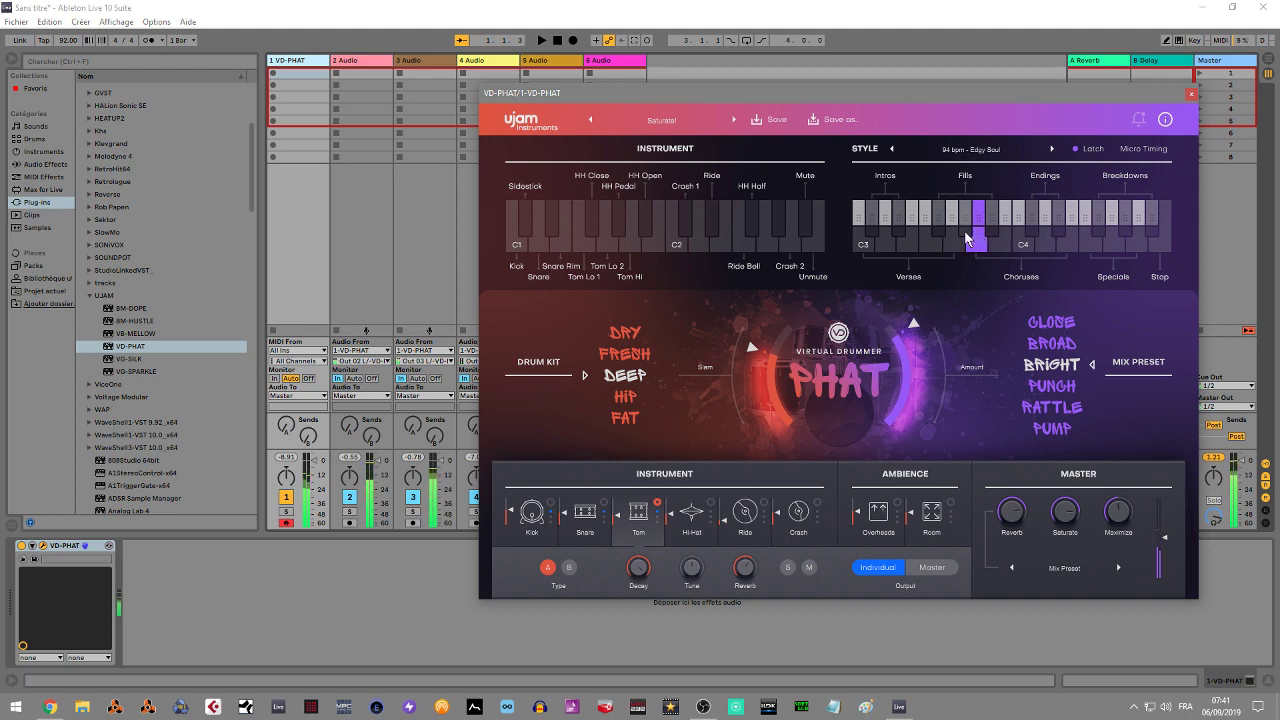
left_click(993, 232)
key("space")
key("space")
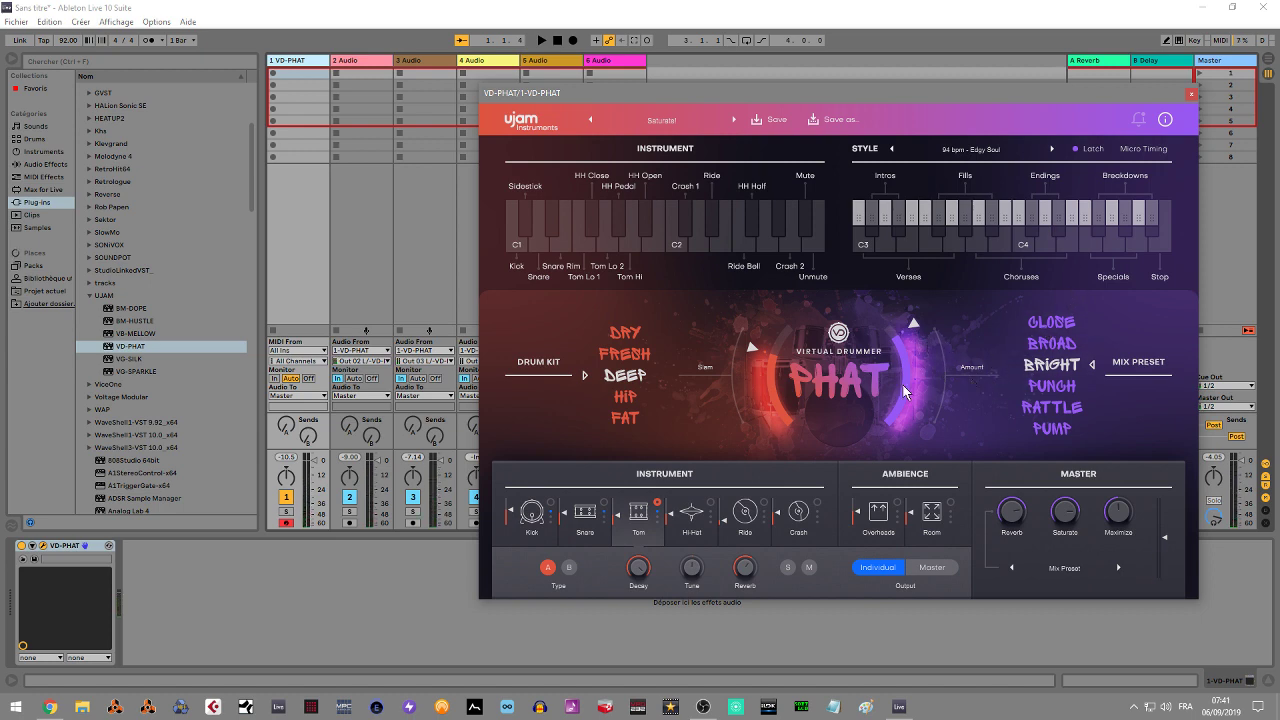
left_click(923, 210)
left_click(978, 214)
left_click(1107, 212)
Step: Review the type, decay, tune, reverb and output settings of the kick, snare, tom, hi-hat, ride and crash channels
left_click(535, 515)
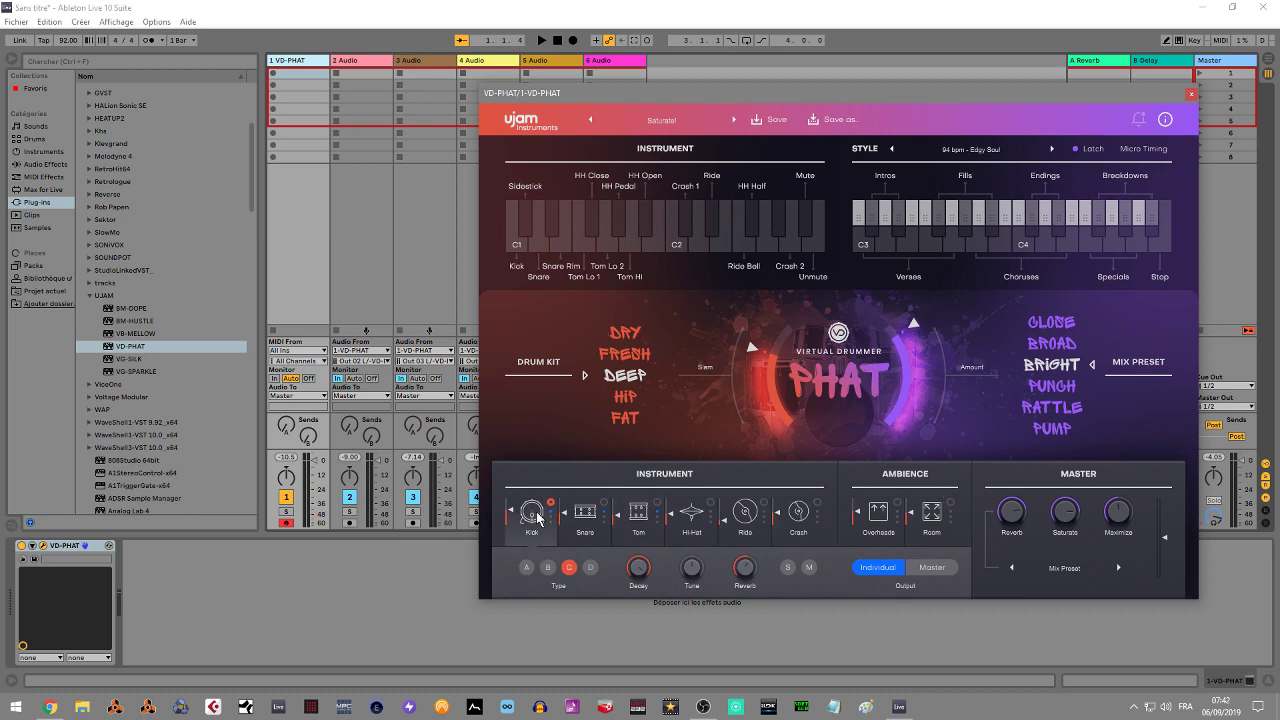
left_click(641, 516)
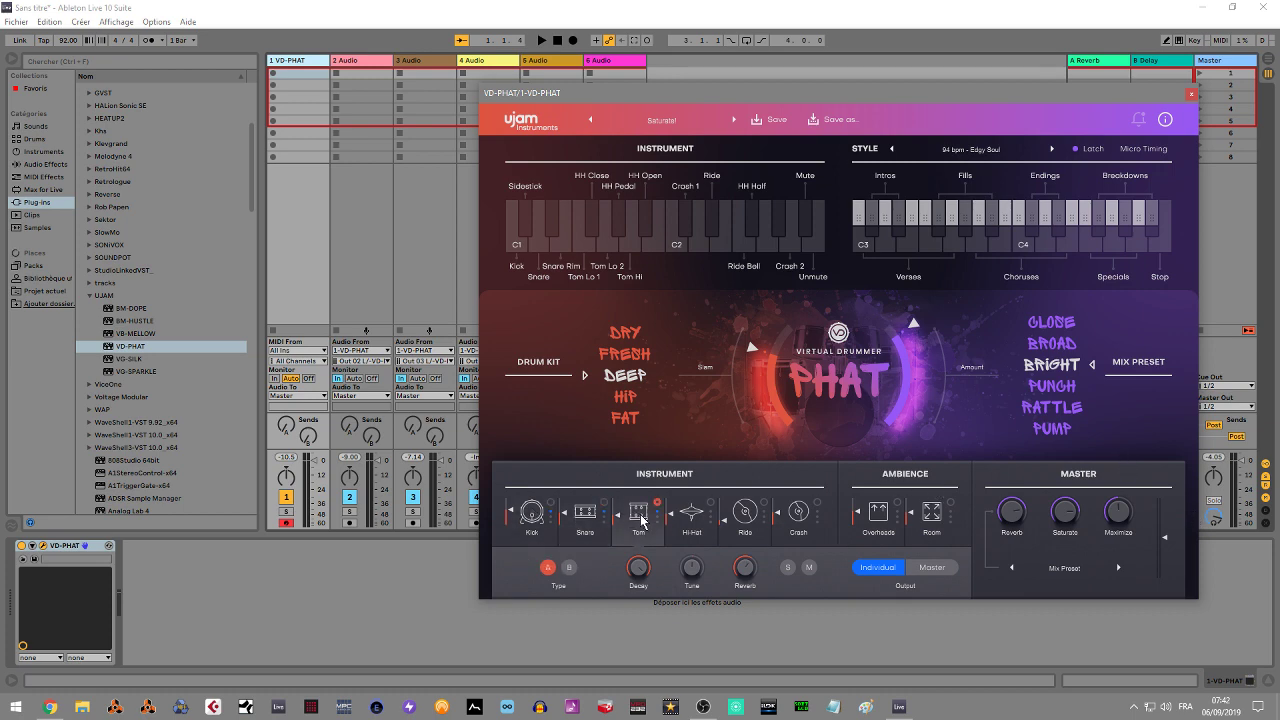
left_click(694, 516)
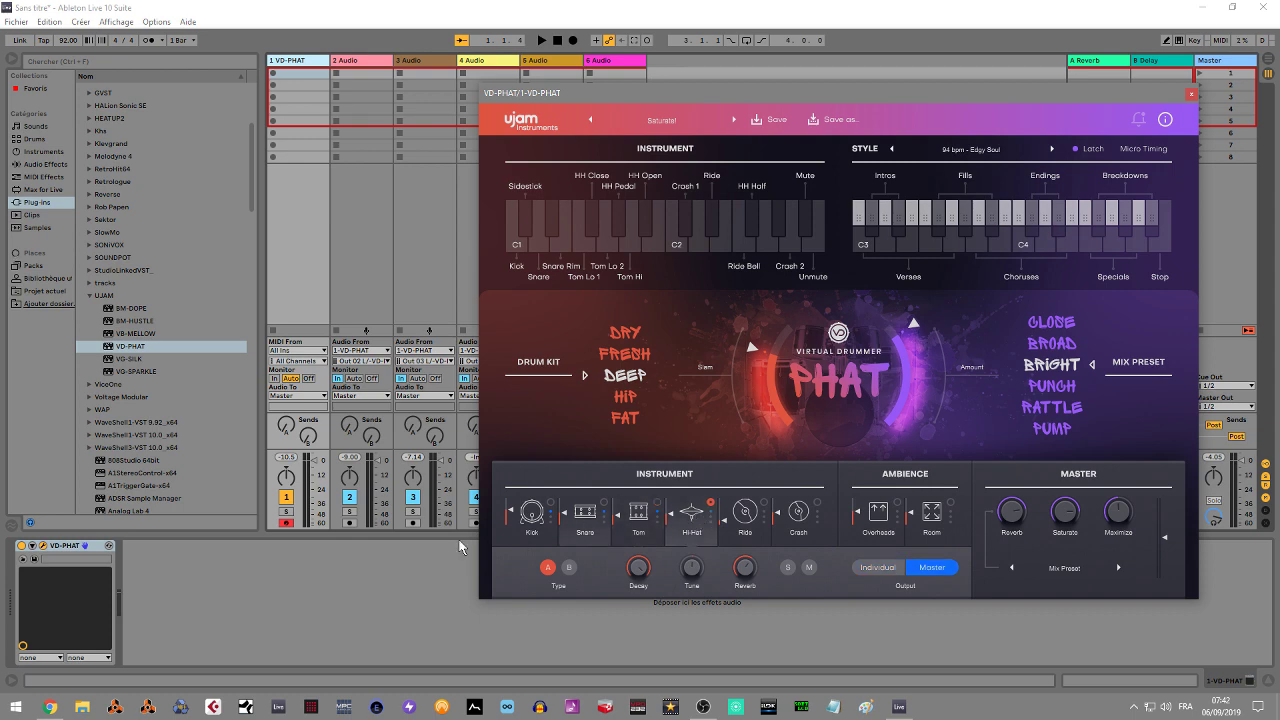
left_click(535, 520)
left_click(586, 515)
left_click(637, 514)
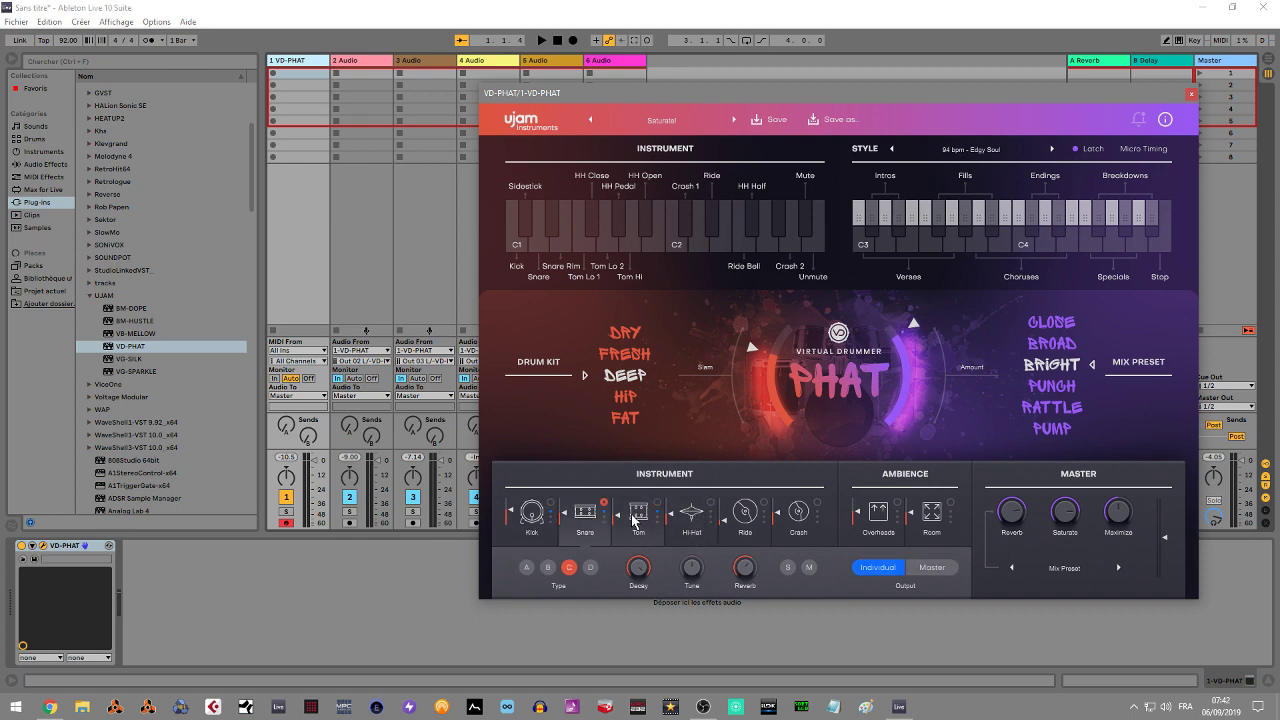
left_click(692, 512)
left_click(746, 509)
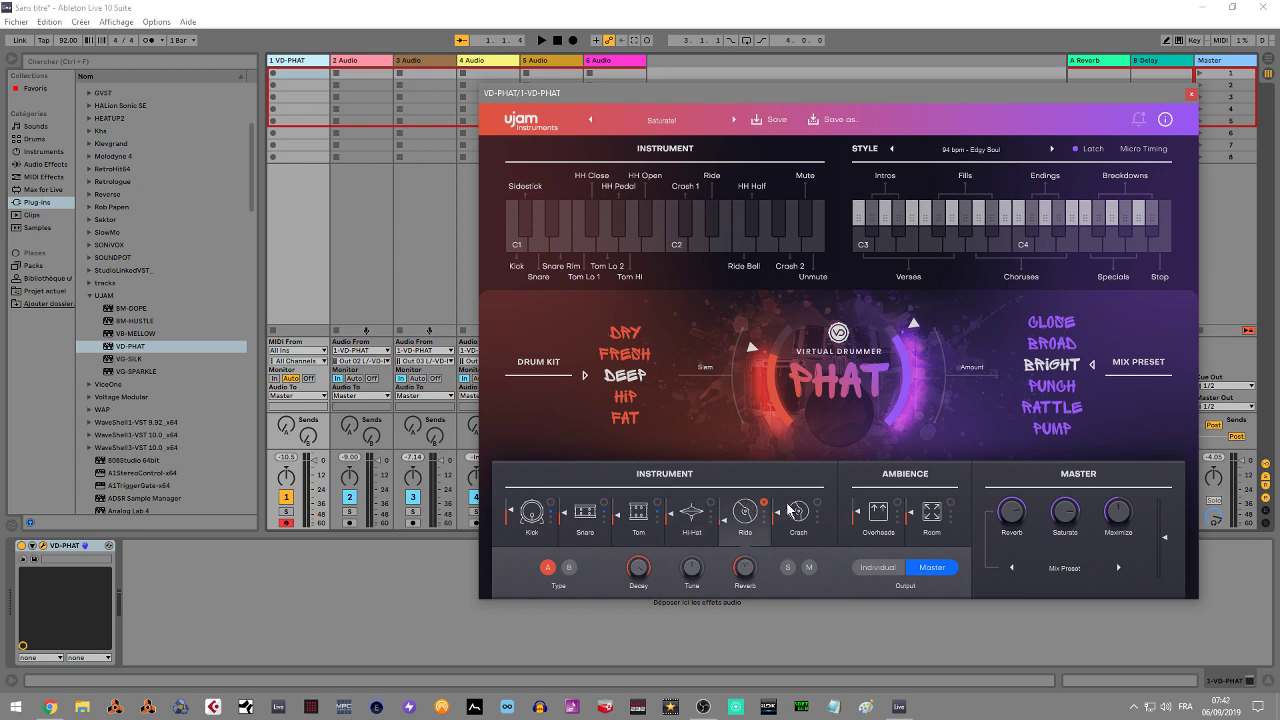
left_click(799, 514)
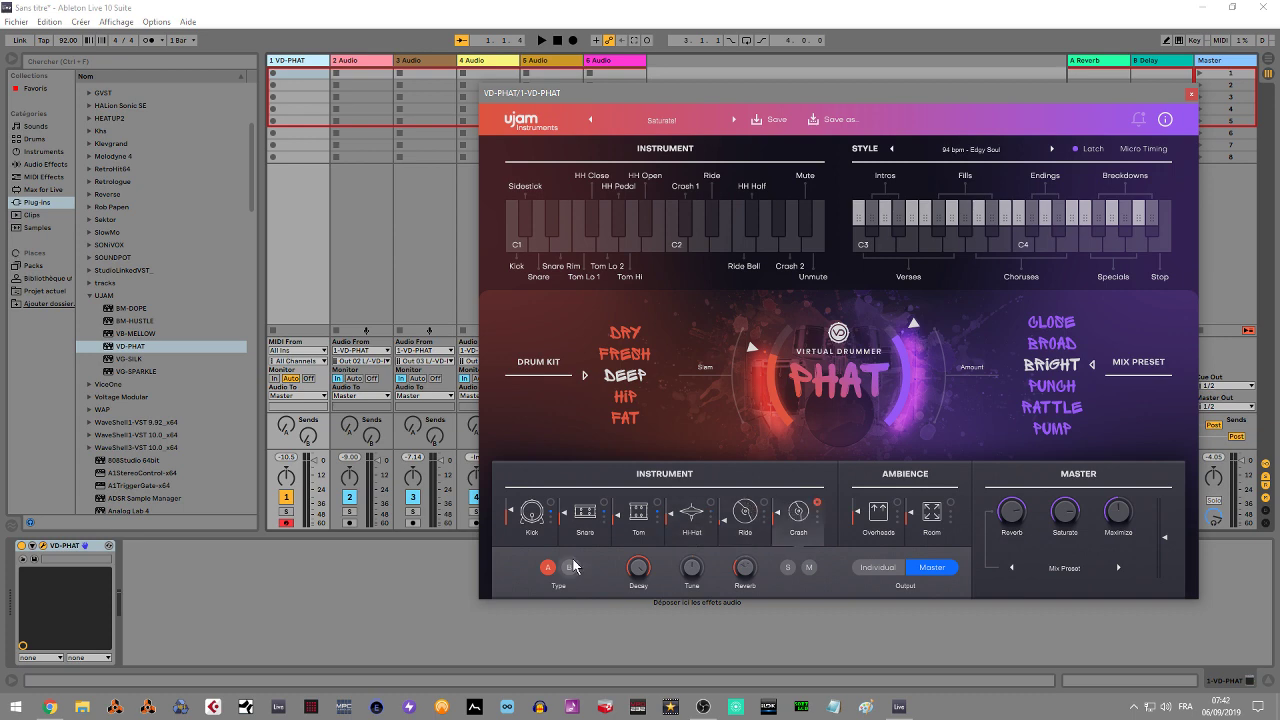
Step: Play the C3 verse and audition kick types D, B and A, ending on A
left_click(531, 514)
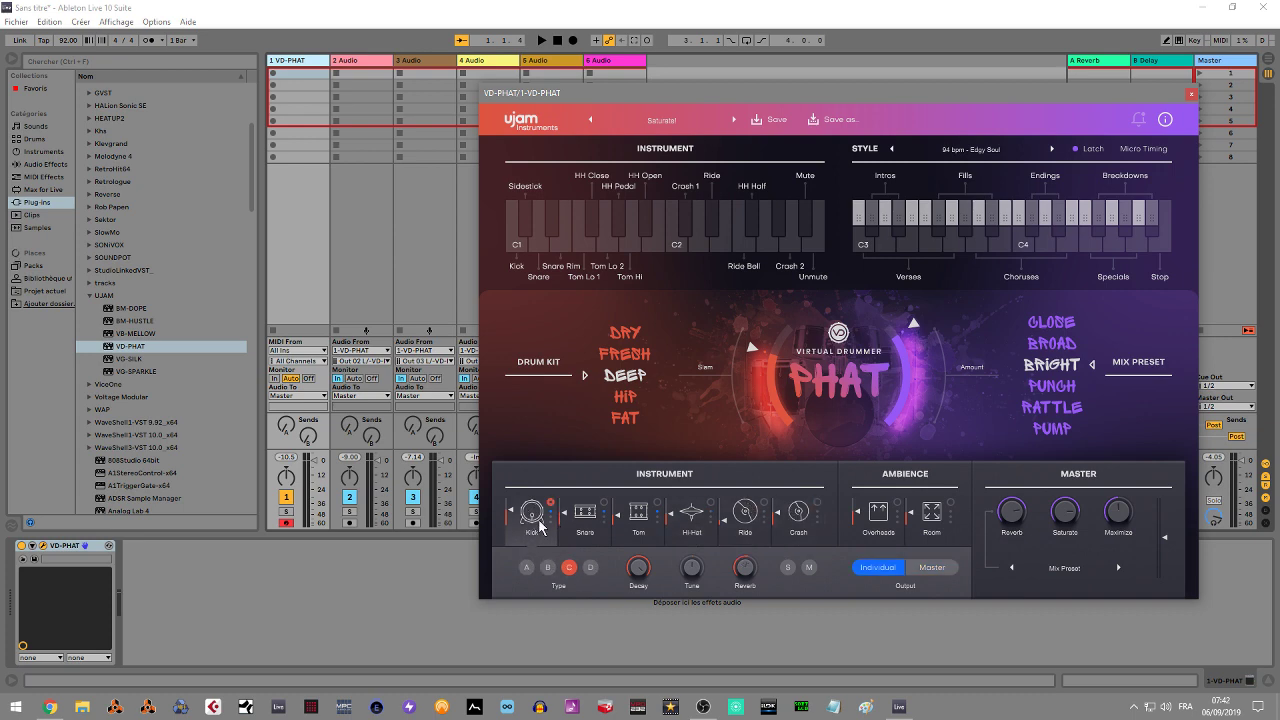
left_click(864, 247)
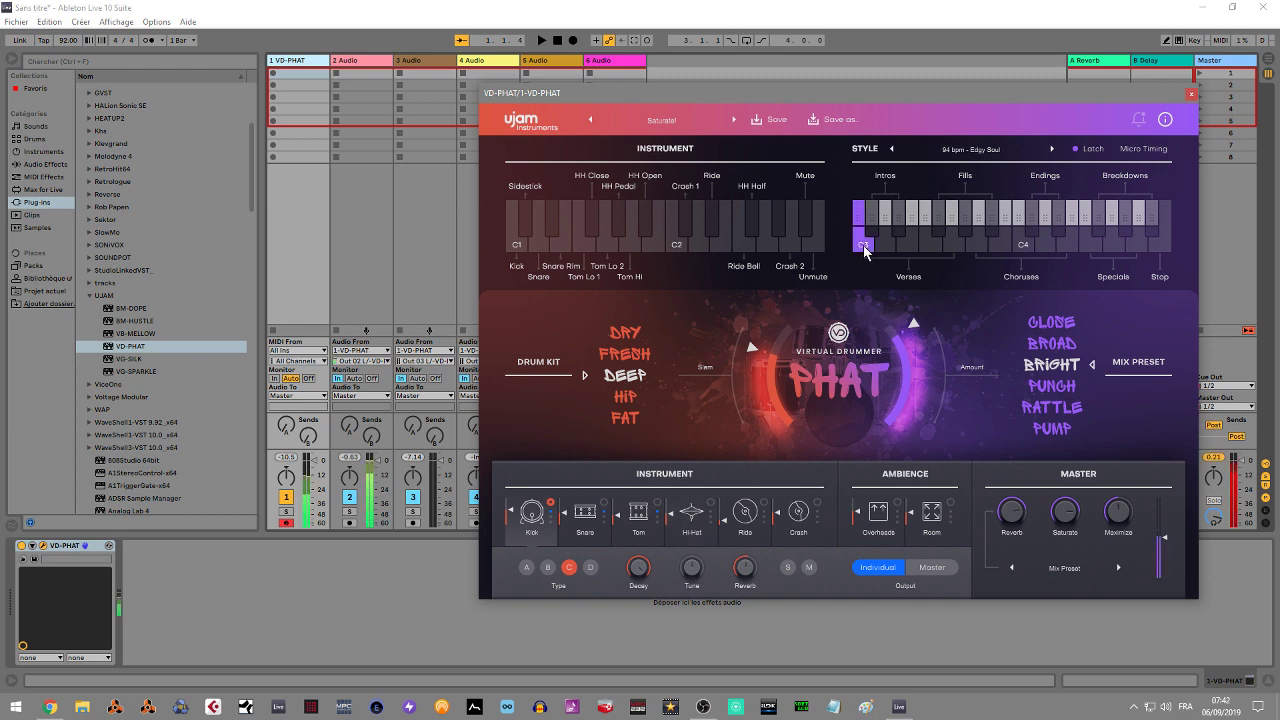
left_click(590, 567)
left_click(547, 569)
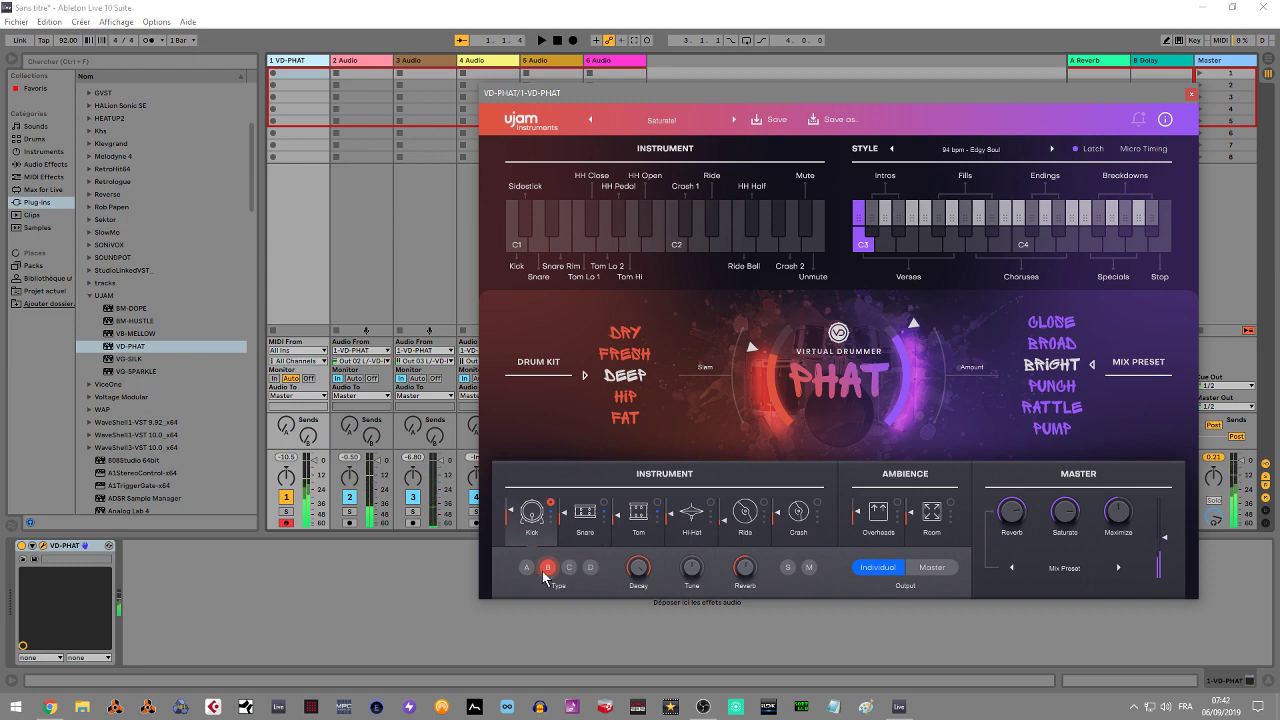
left_click(527, 568)
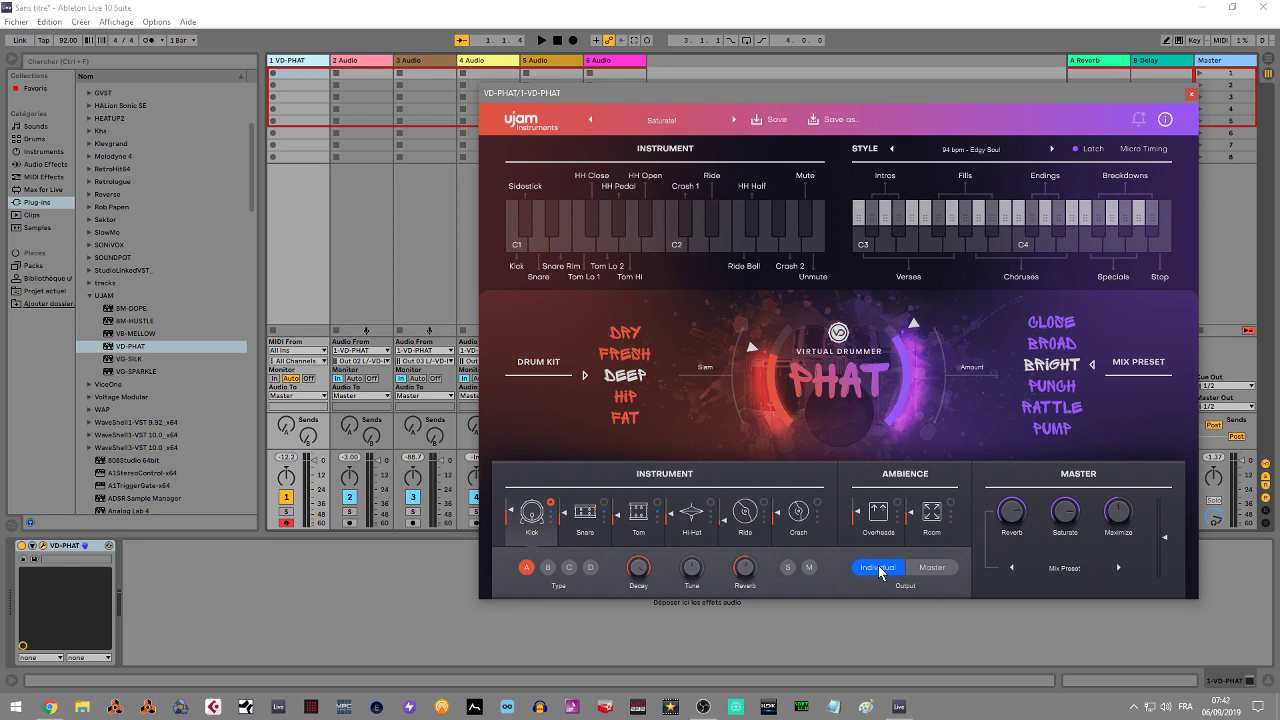
Step: Solo the 2 Audio track while the C3 verse plays and audition kick types B, C and D, keeping D
left_click_drag(846, 90, 934, 52)
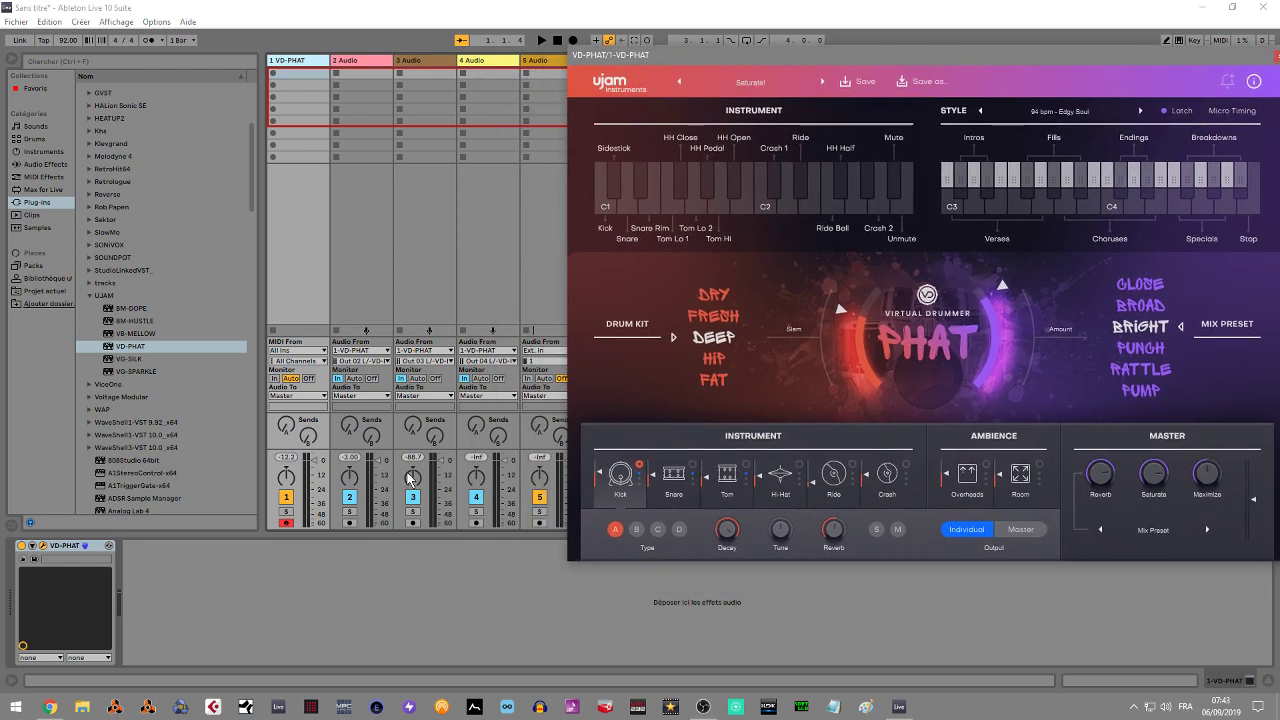
left_click(955, 210)
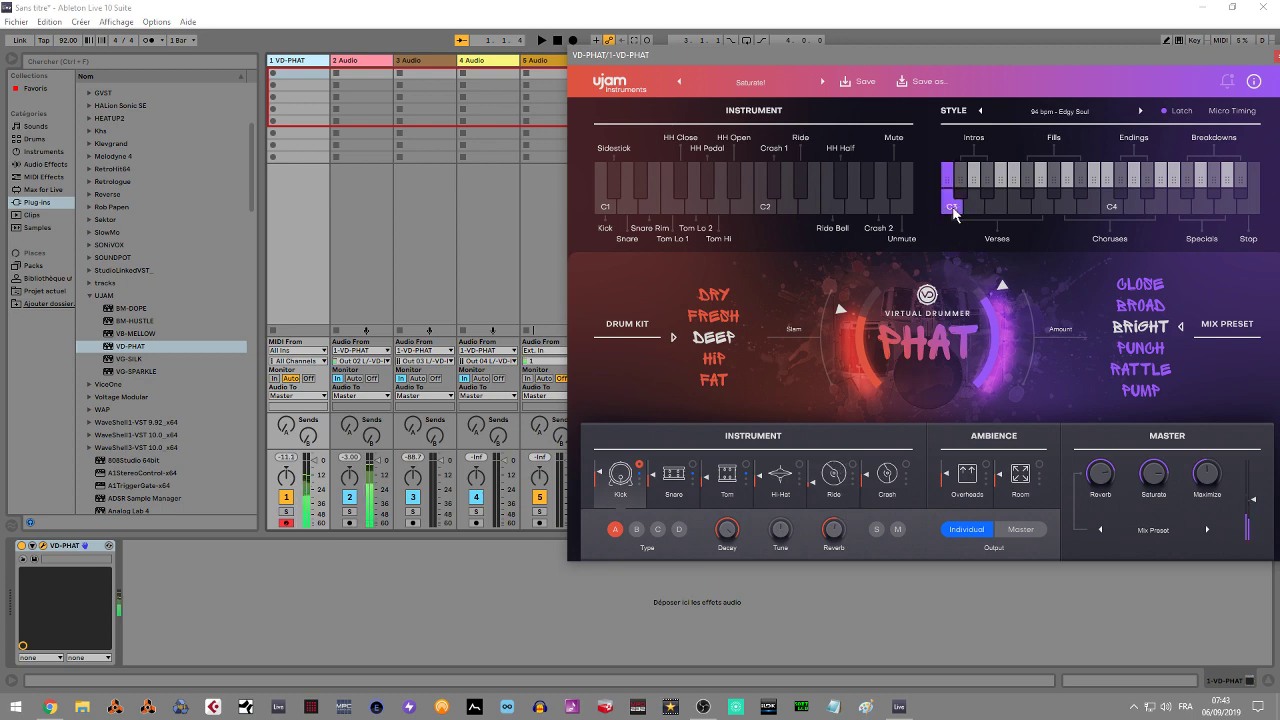
left_click(349, 512)
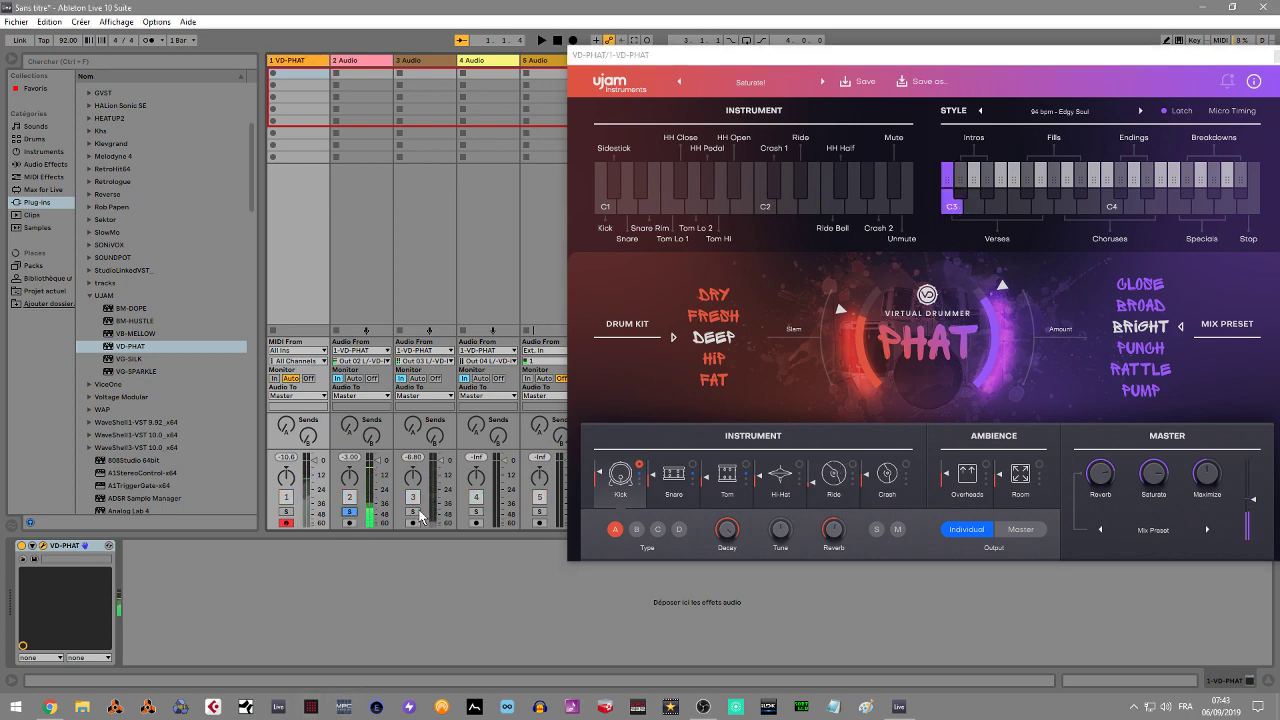
left_click(637, 530)
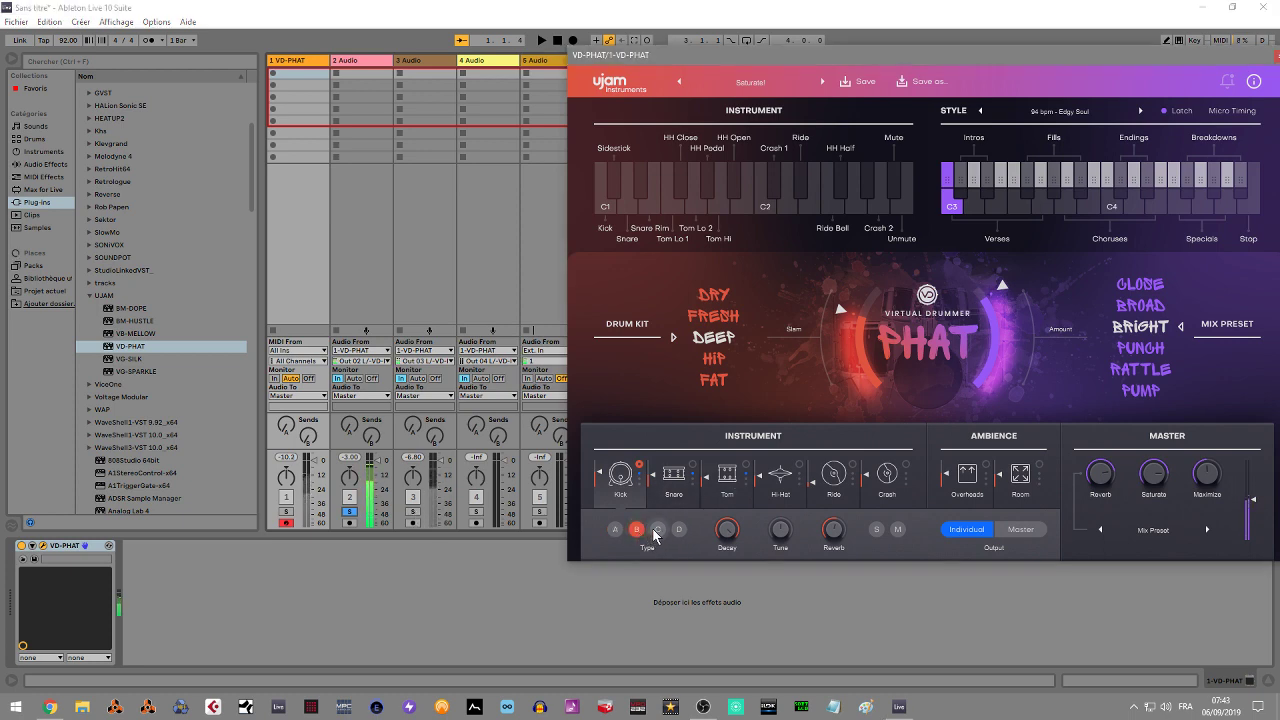
left_click(657, 530)
left_click(678, 531)
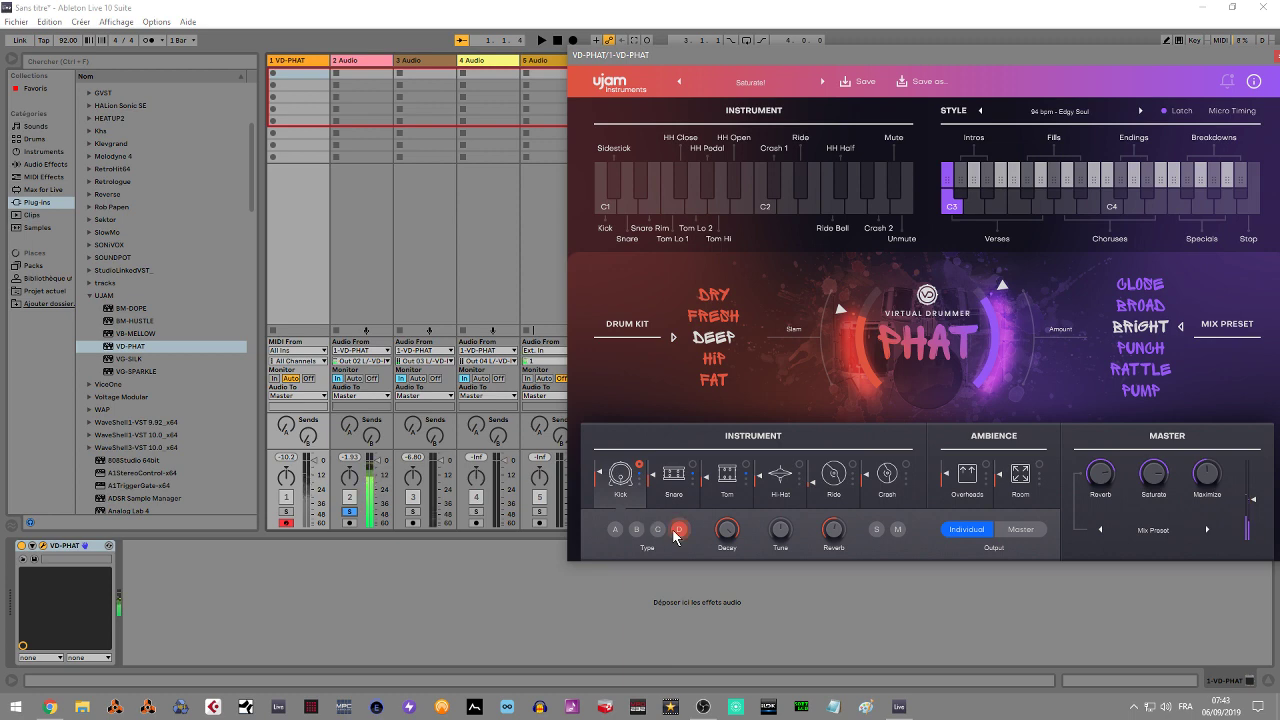
Step: Solo the 3 Audio track, audition snare types B, A and D, keeping D, and turn the solo off again
left_click(414, 512)
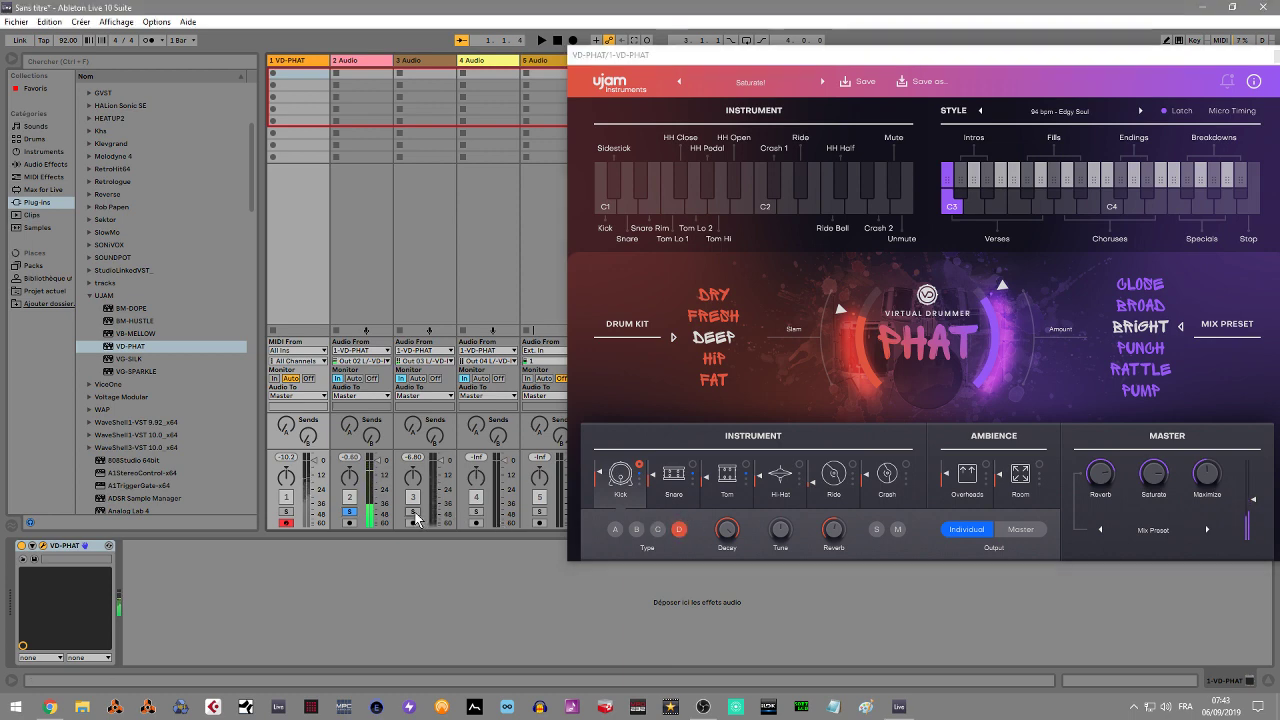
left_click(674, 476)
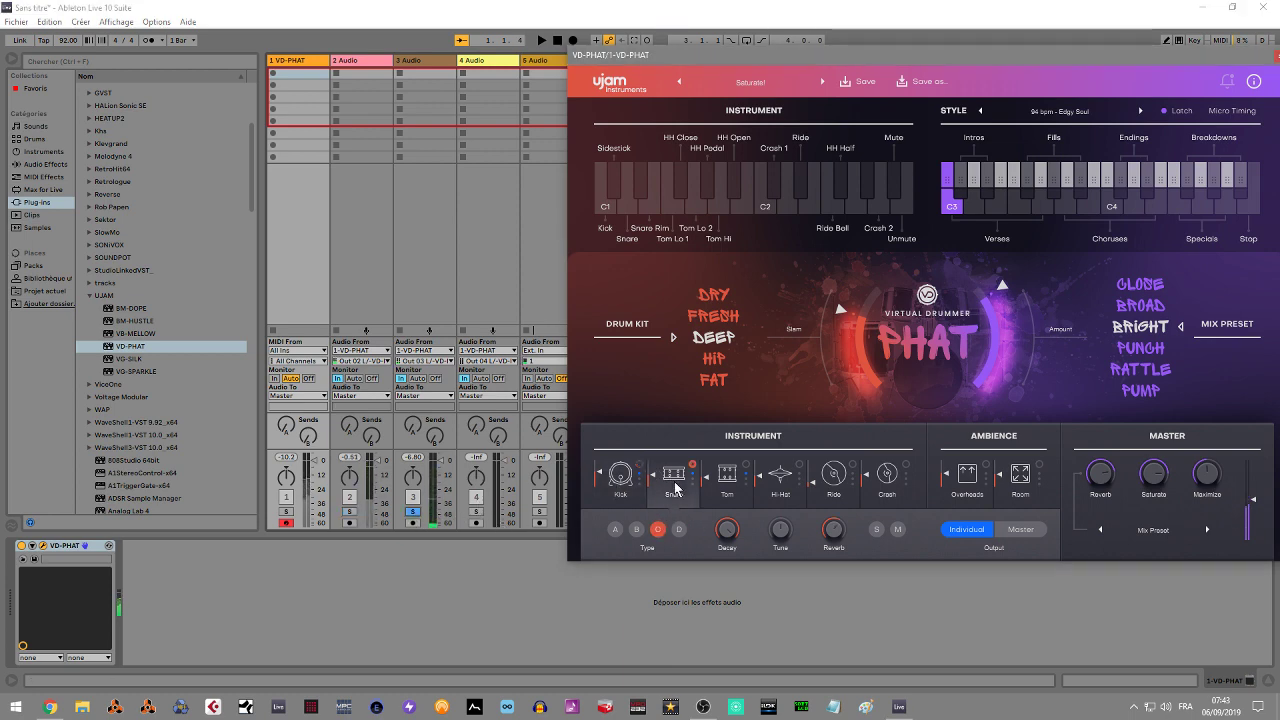
left_click(636, 529)
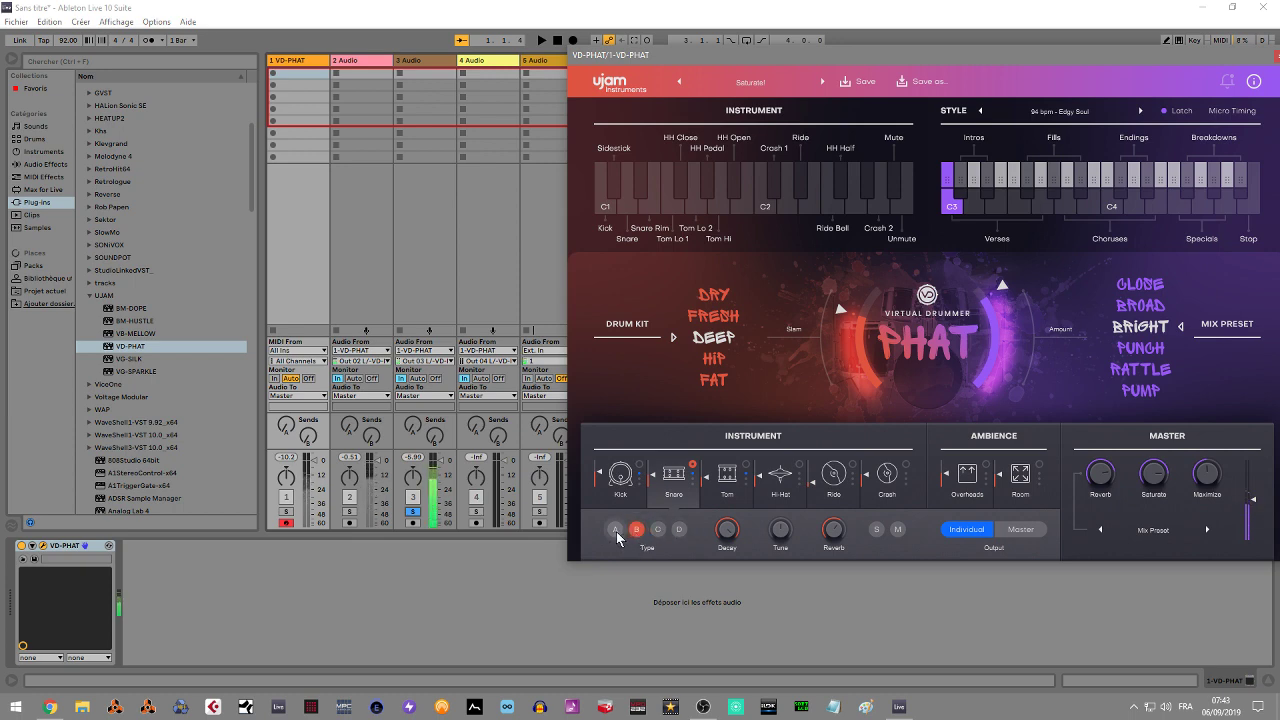
left_click(615, 531)
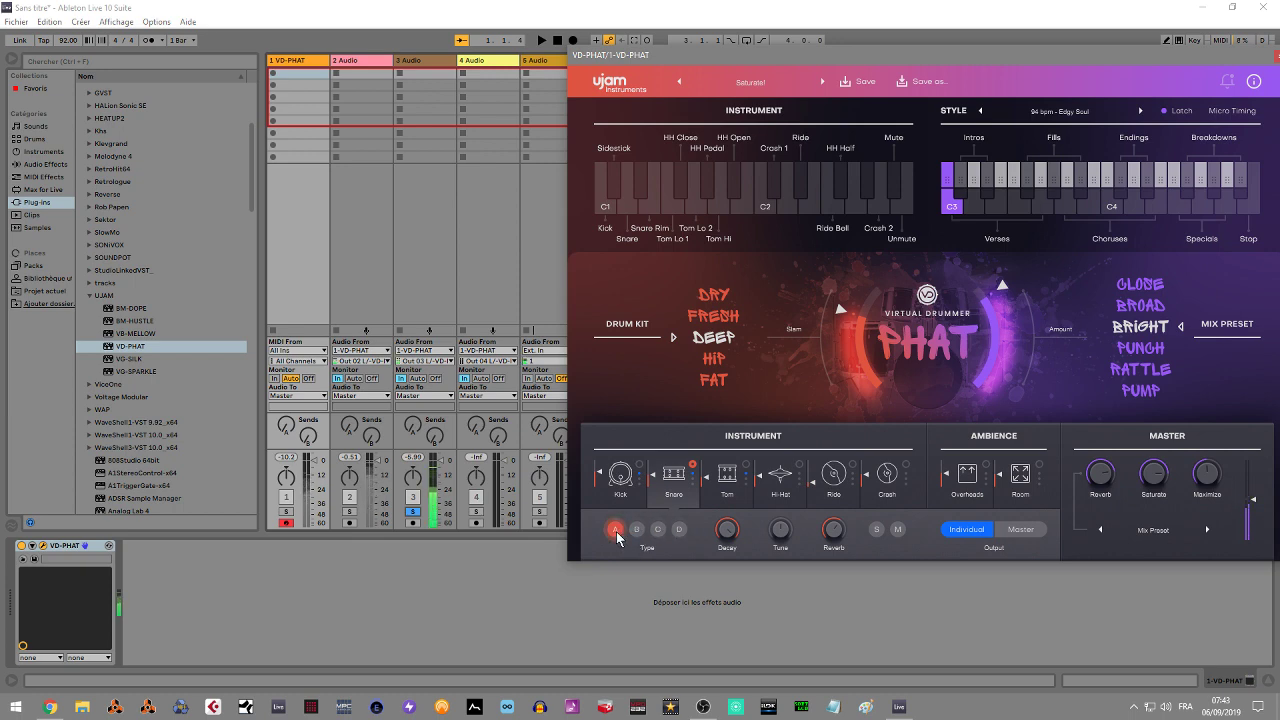
left_click(679, 531)
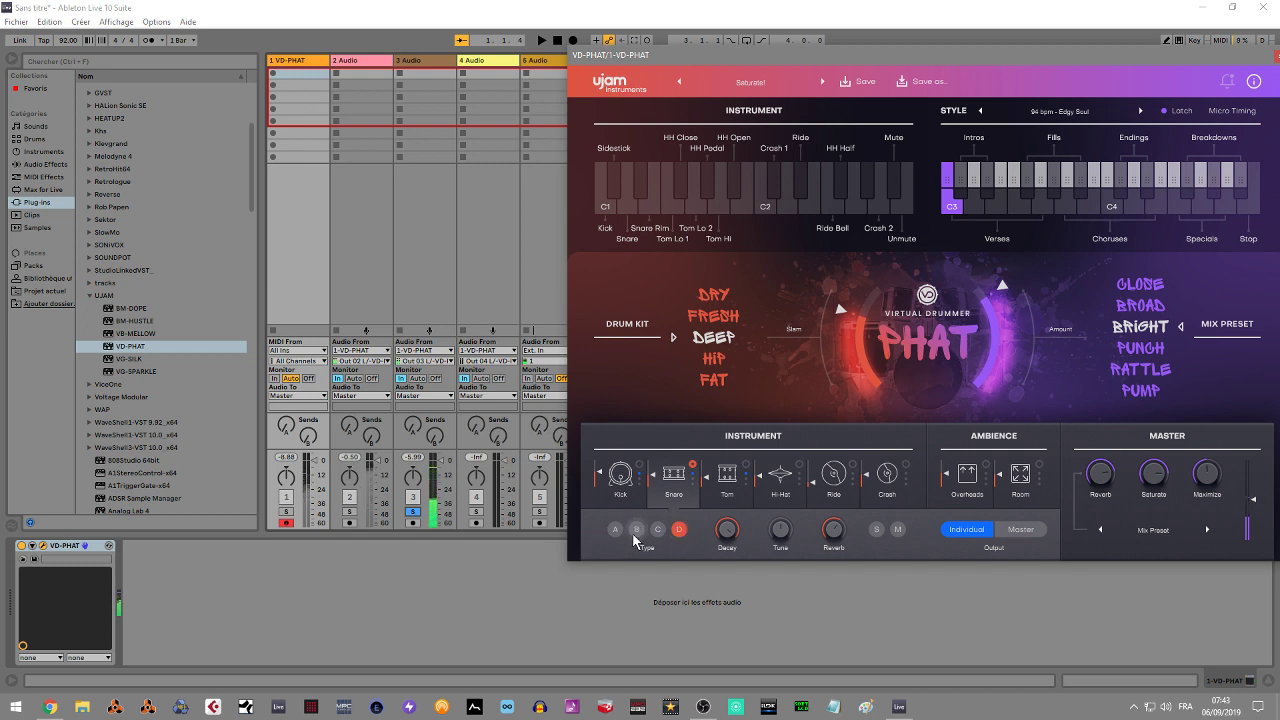
left_click(414, 511)
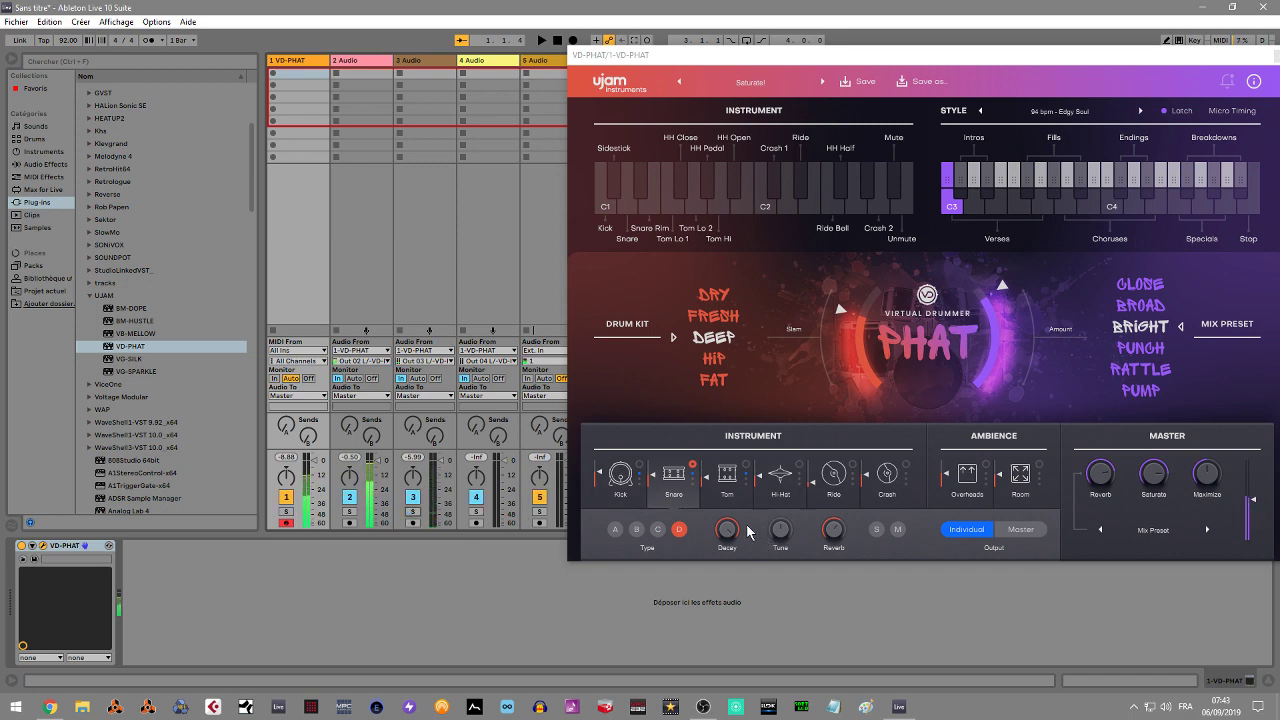
Step: Play the C4 chorus, trigger the A#3 fill over it, and stop playback
left_click(1110, 210)
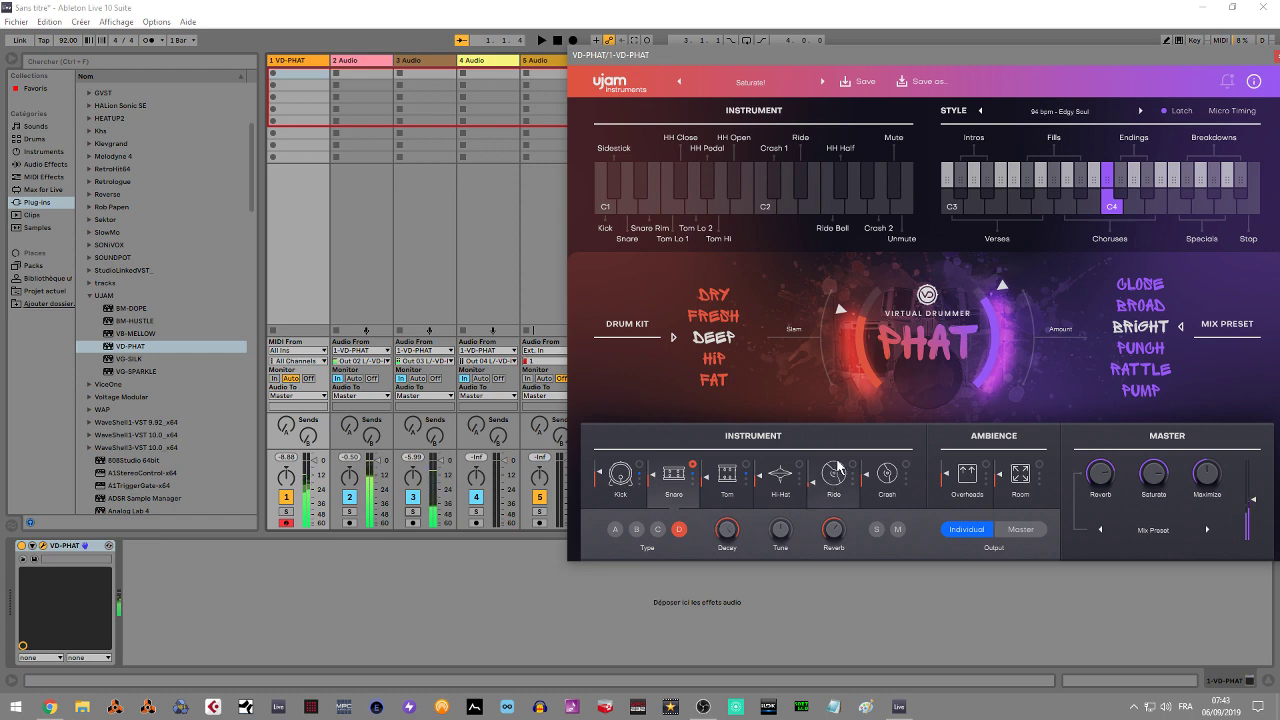
left_click(1080, 190)
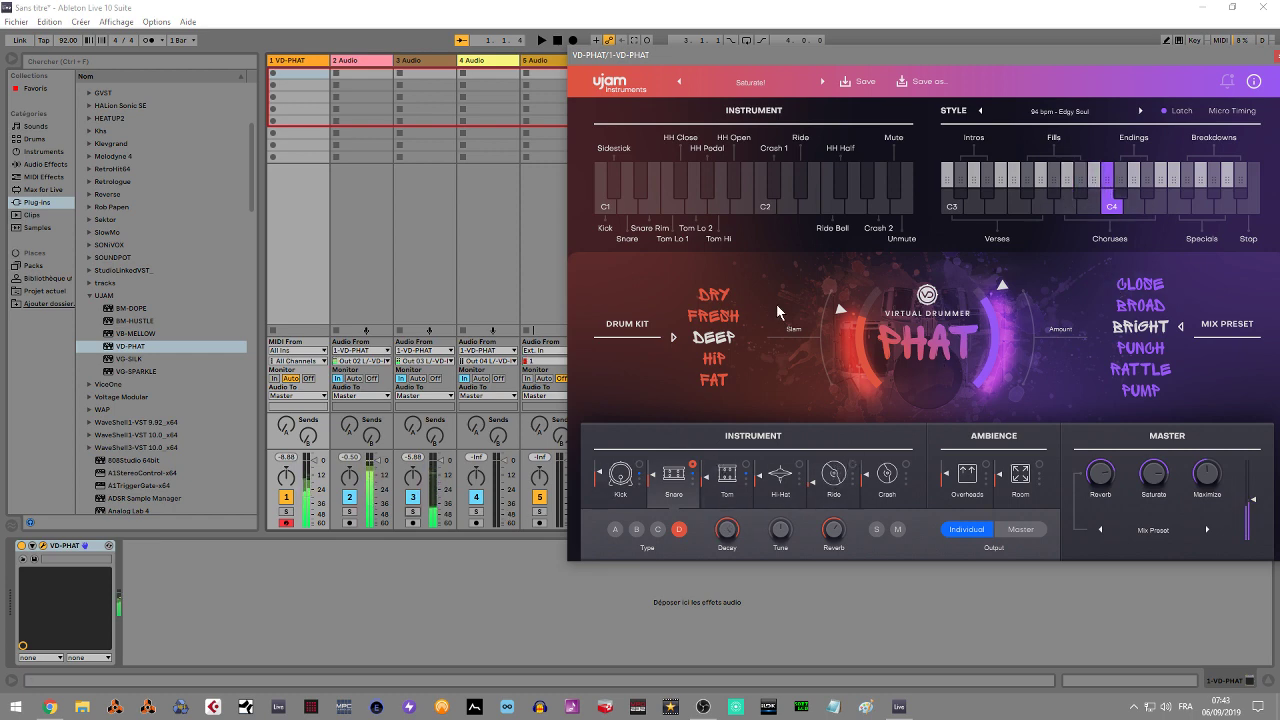
left_click(1080, 195)
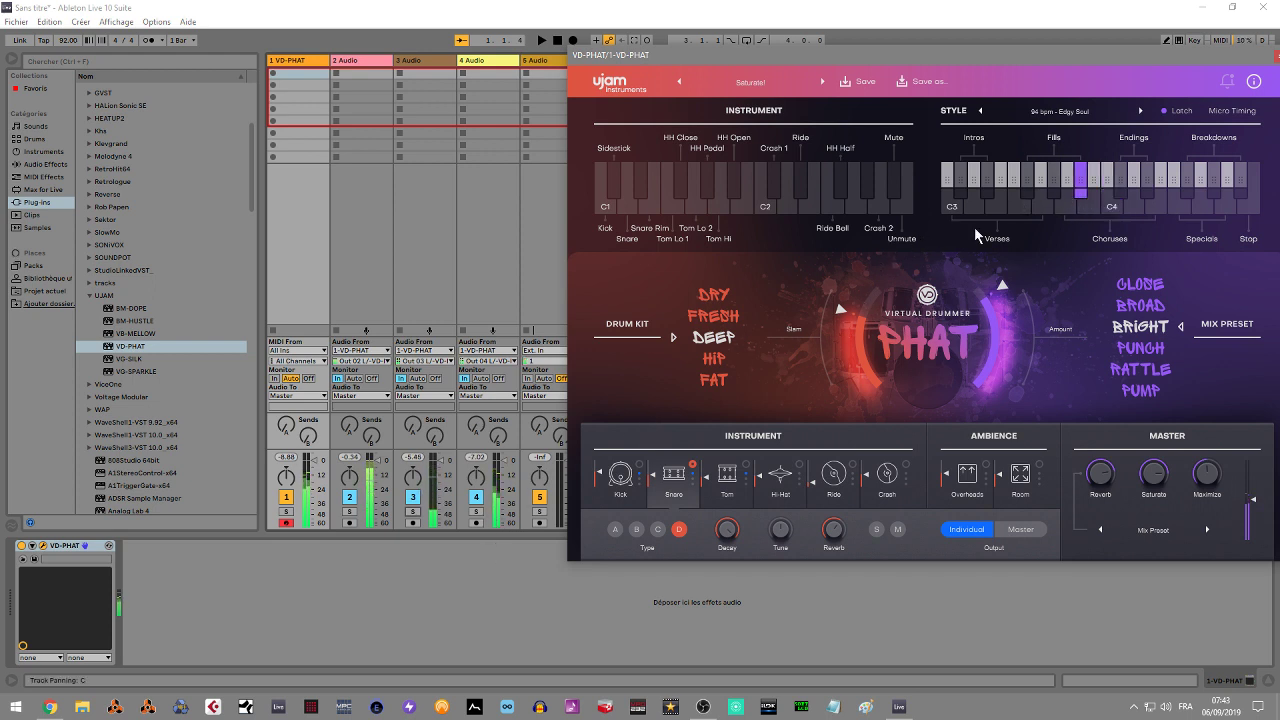
key("space")
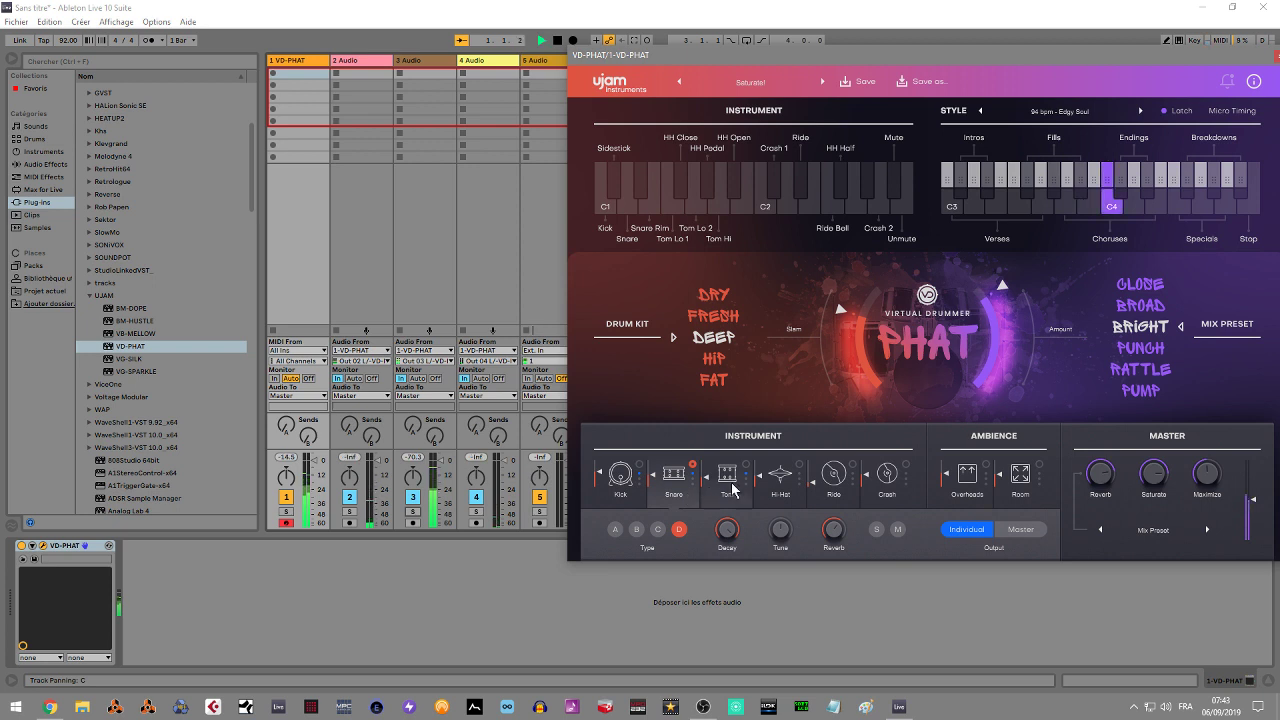
key("space")
Step: Review the settings and output routing of the tom, hi-hat, ride, crash, overheads and room channels
left_click(725, 481)
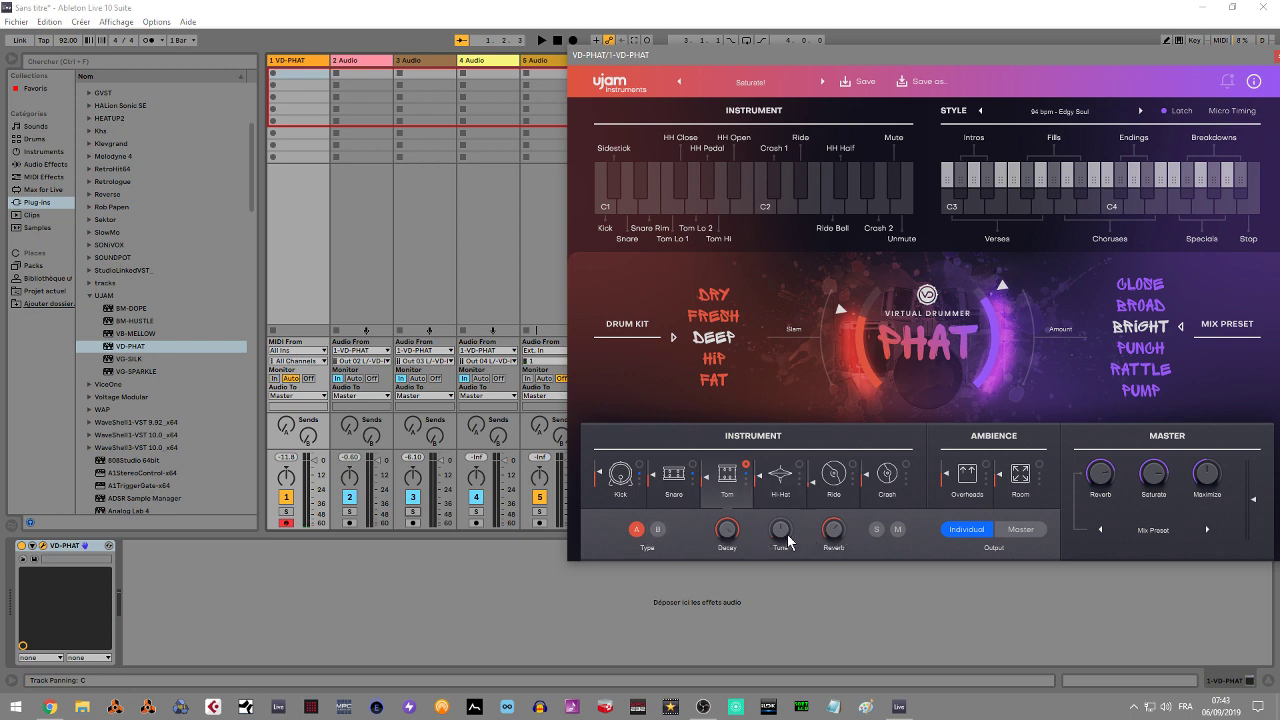
left_click(779, 498)
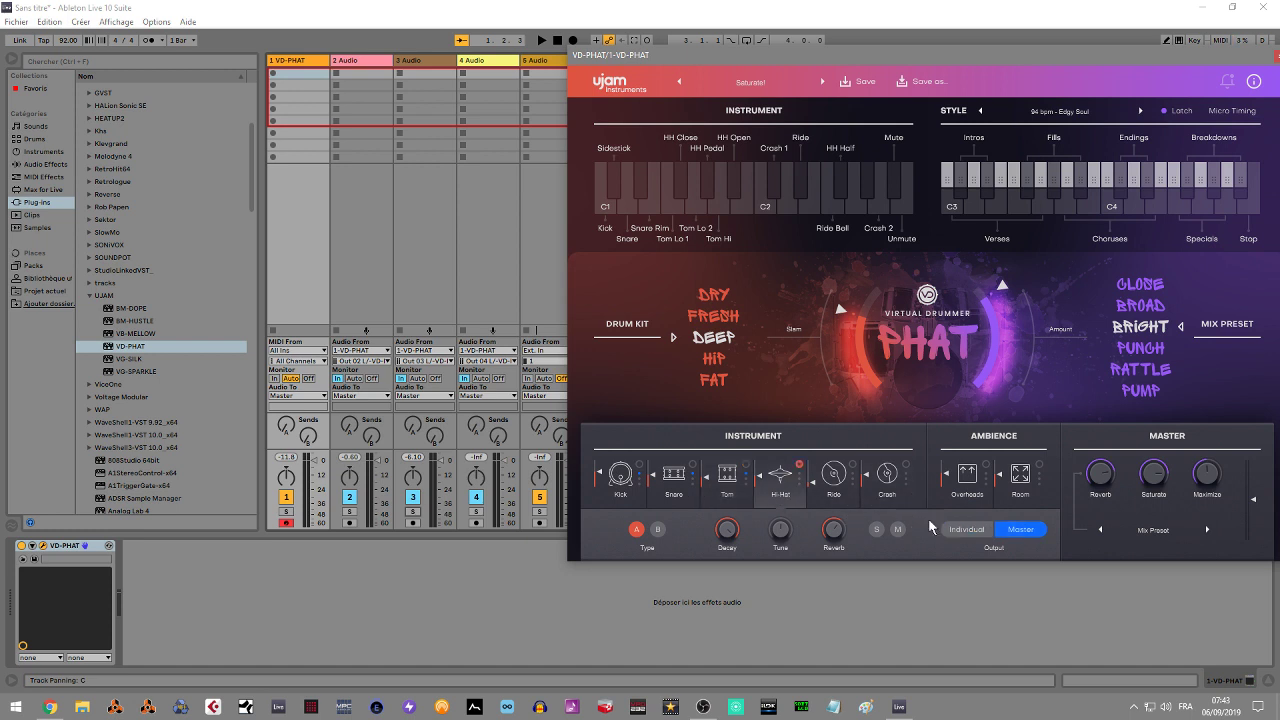
left_click(834, 500)
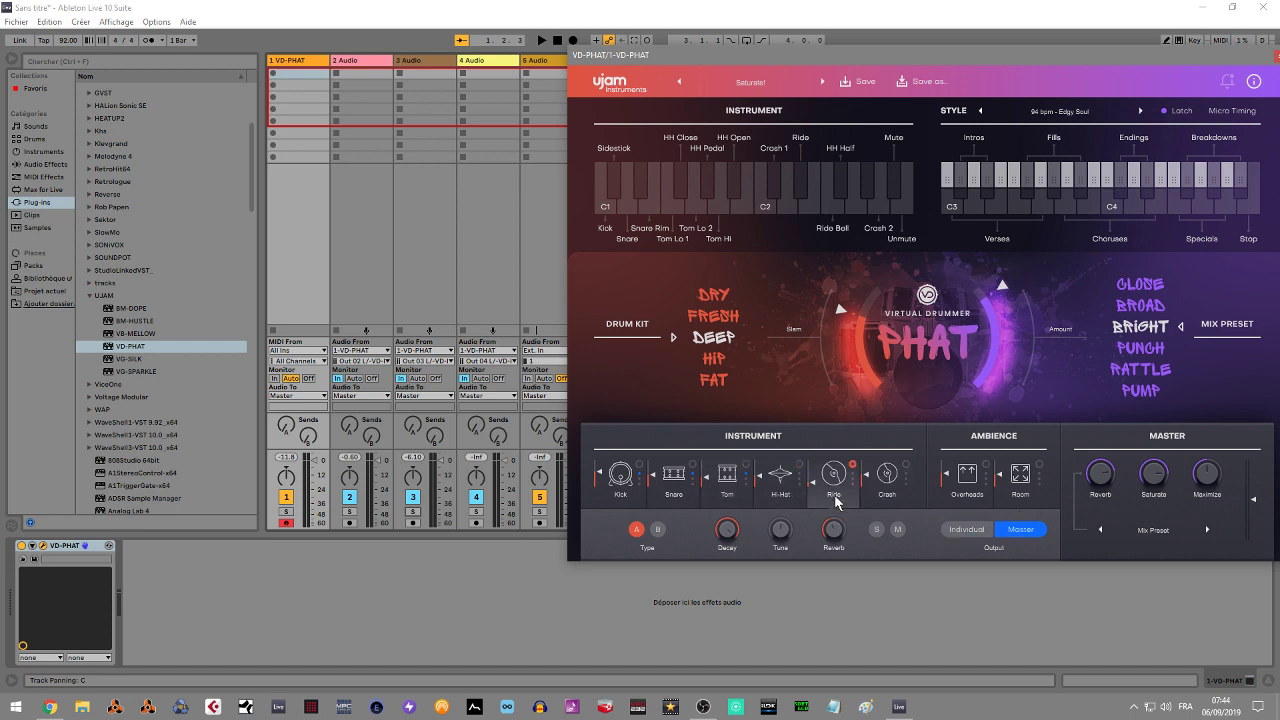
left_click(886, 500)
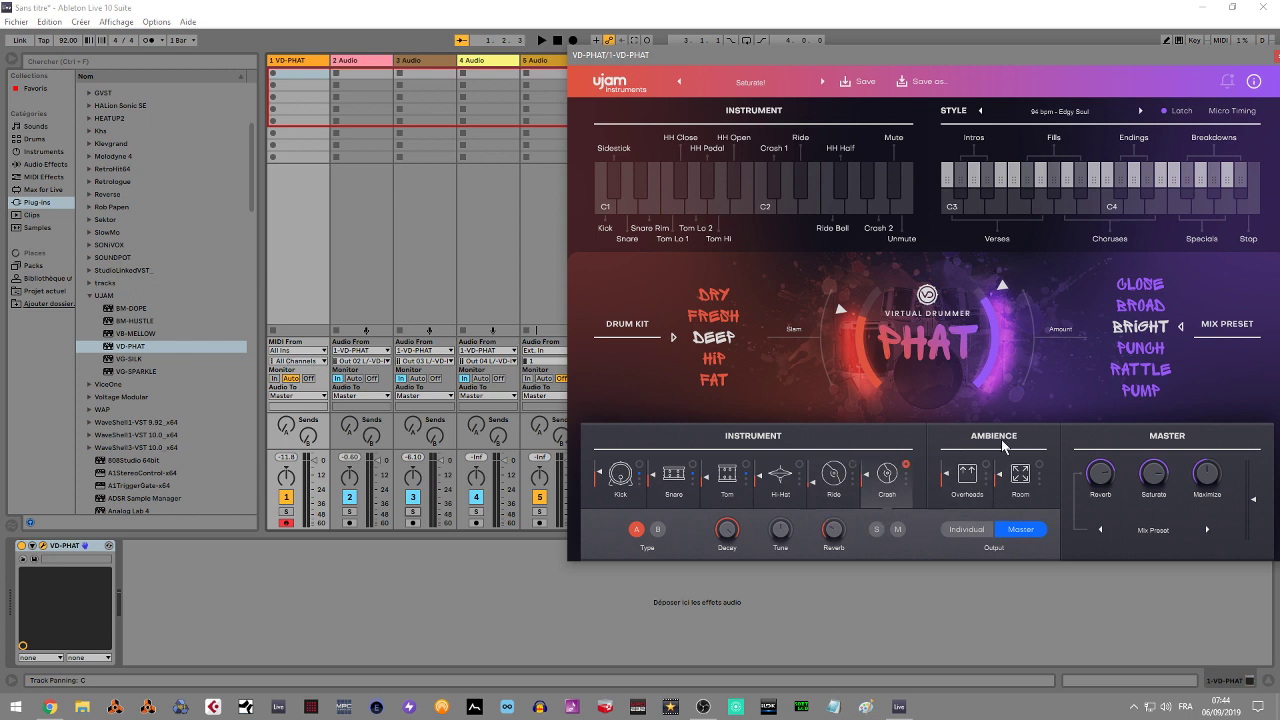
left_click(973, 503)
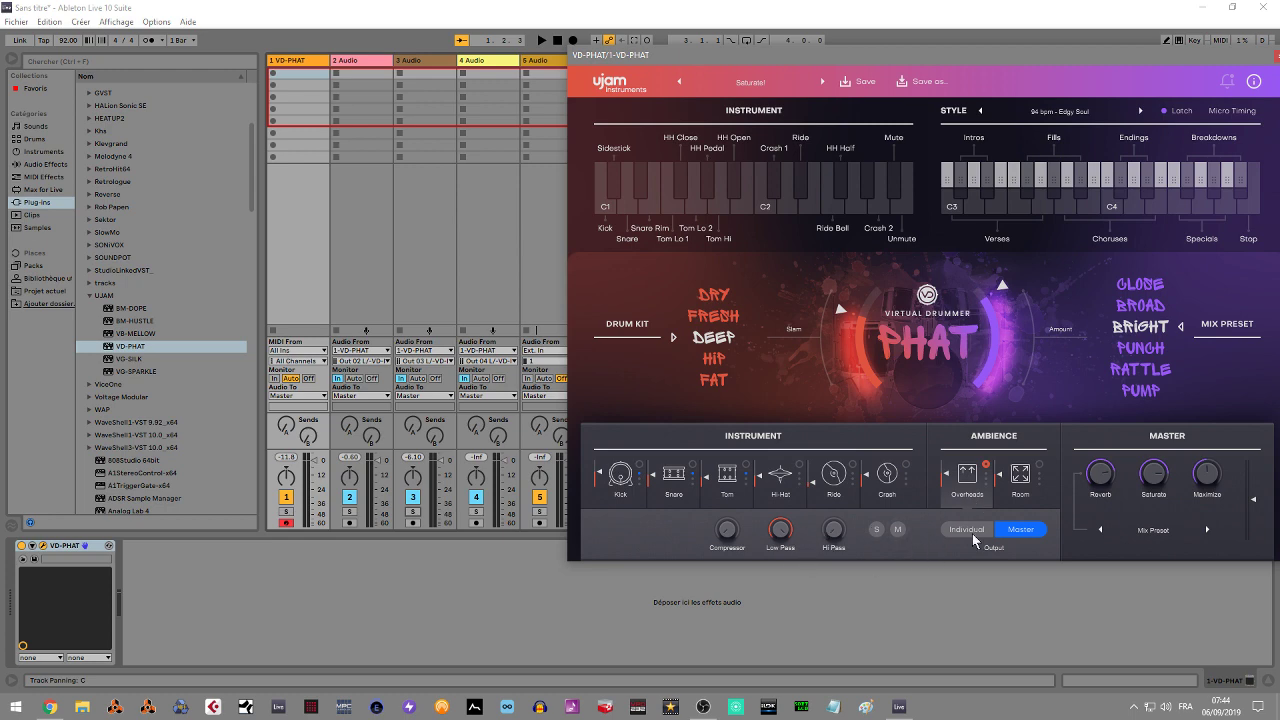
left_click(1021, 500)
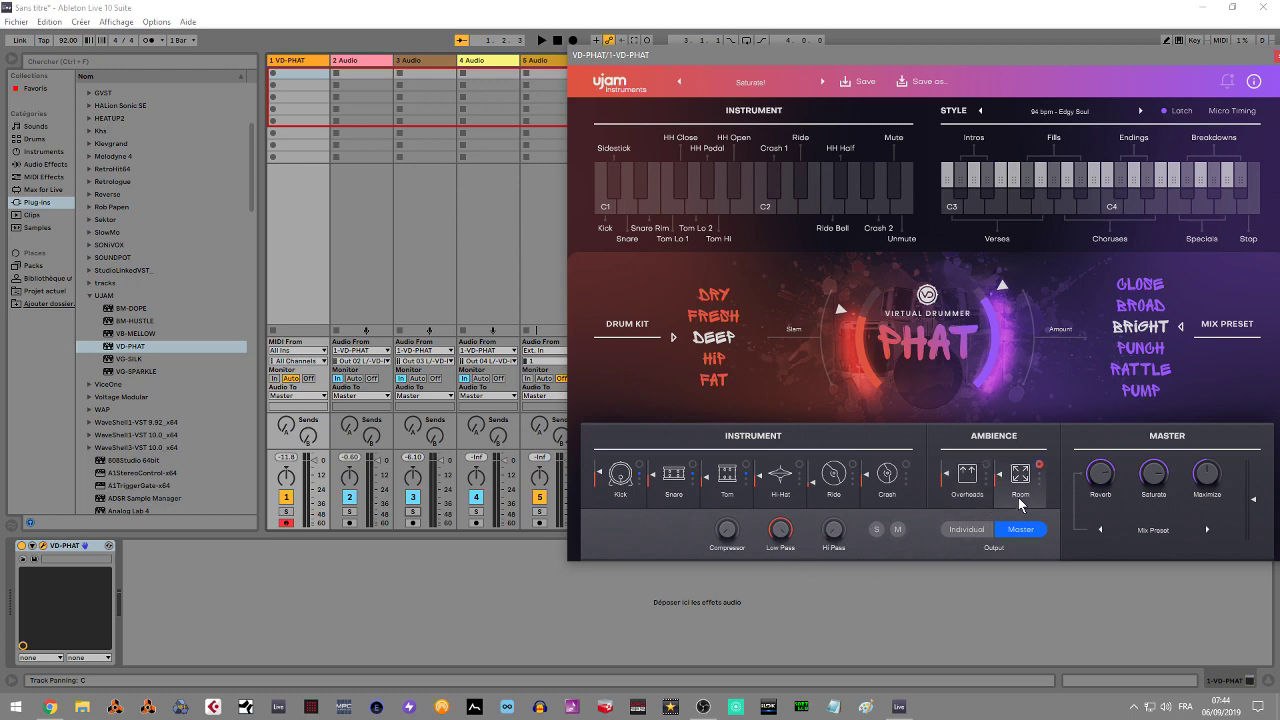
Step: Compare the overheads and room ambience channels, ending on the room channel
left_click(965, 500)
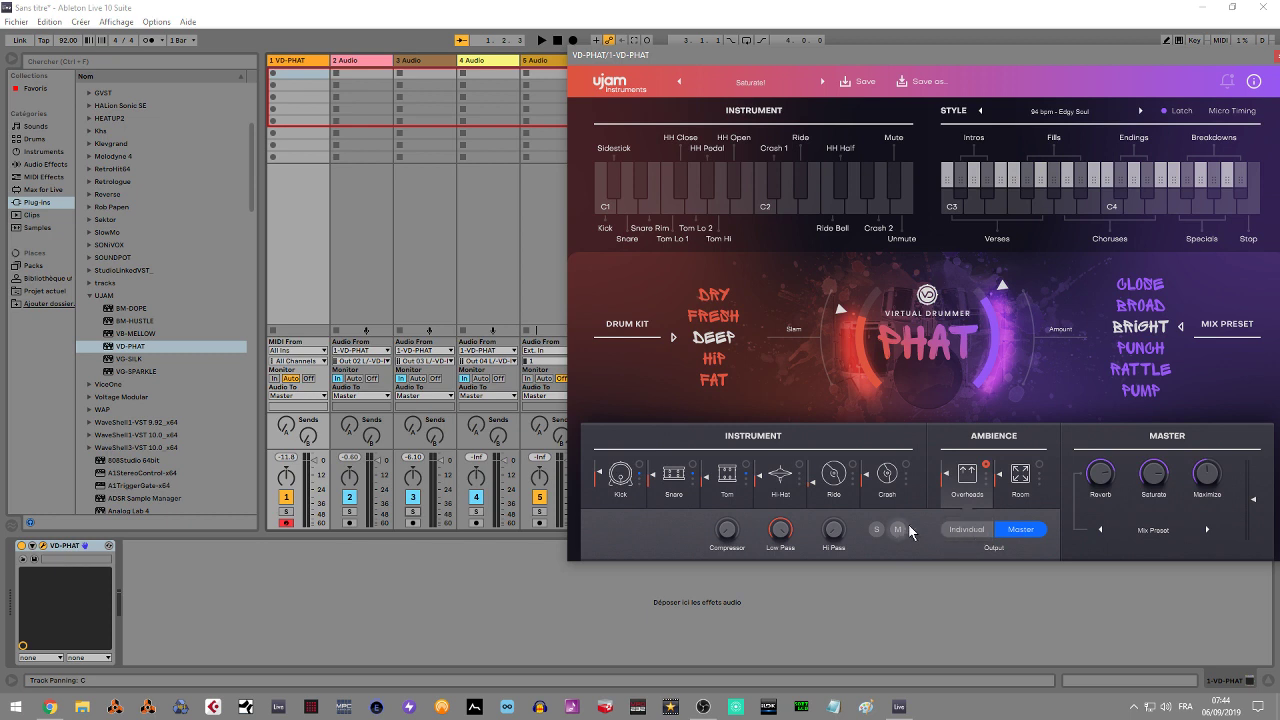
left_click(1020, 478)
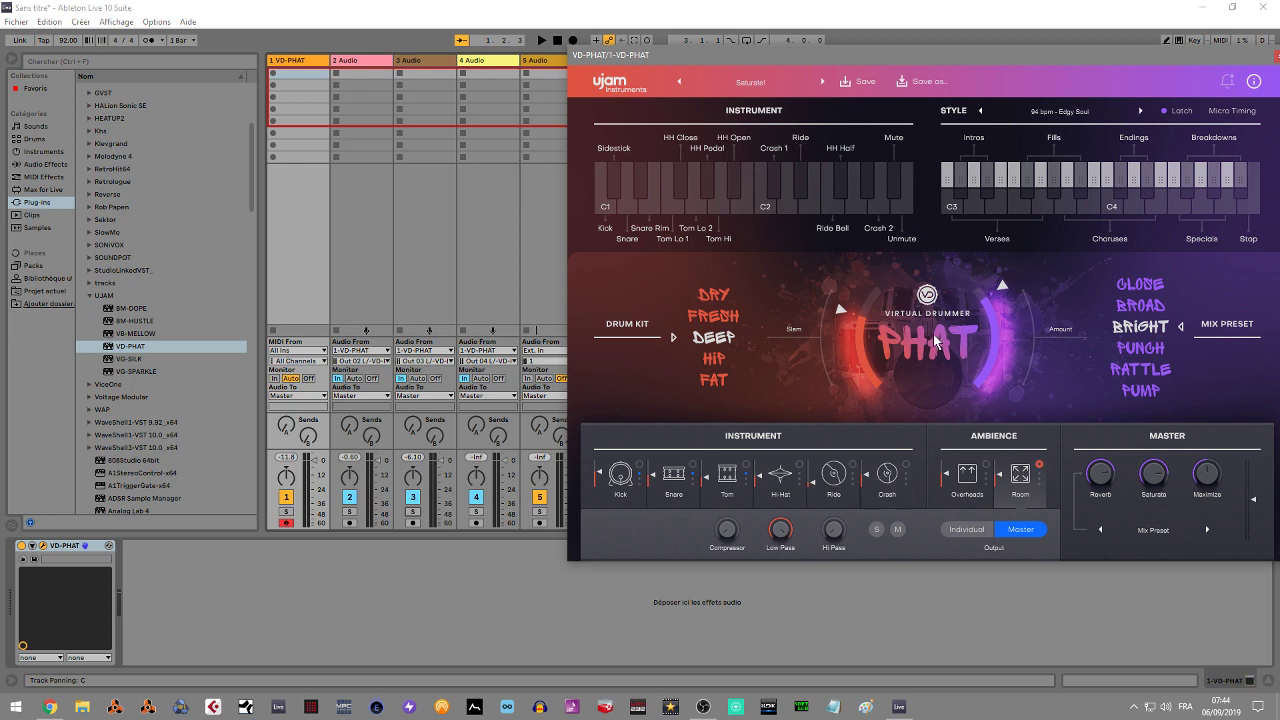
Step: Audition the C3 verse, the G#3 fill and the A3 chorus of the Edgy Soul style
left_click(944, 192)
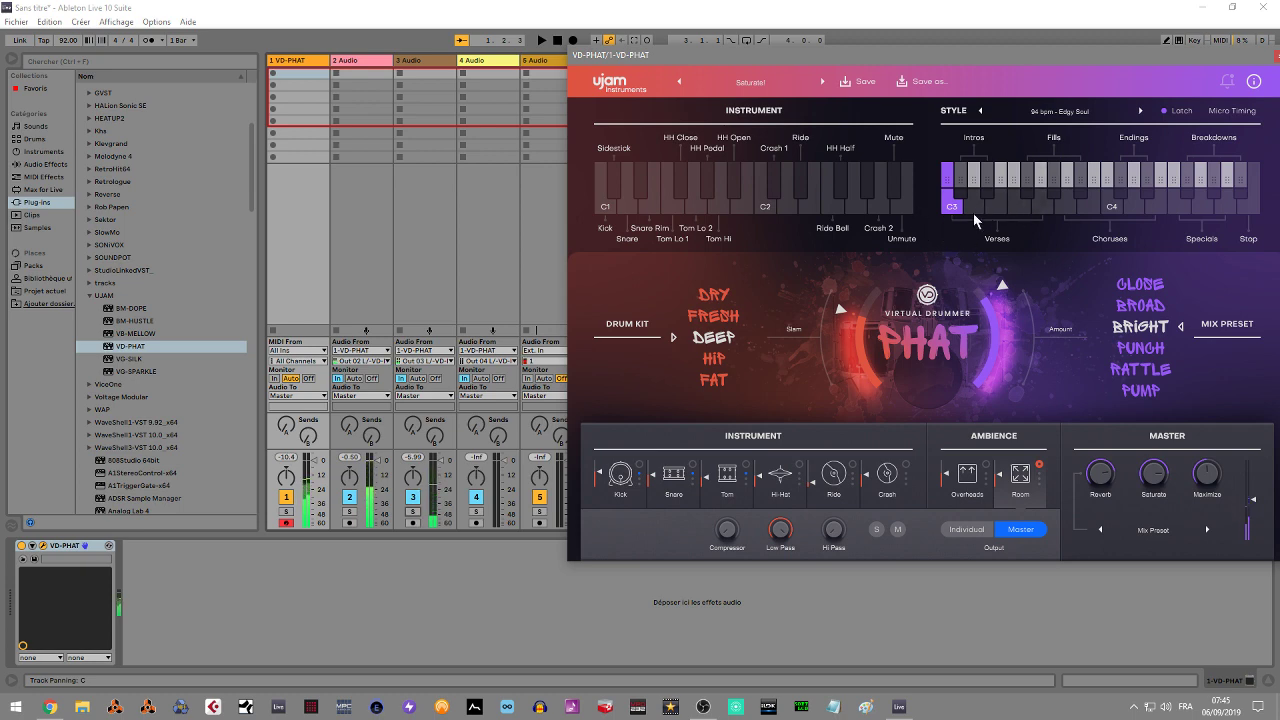
left_click(1046, 210)
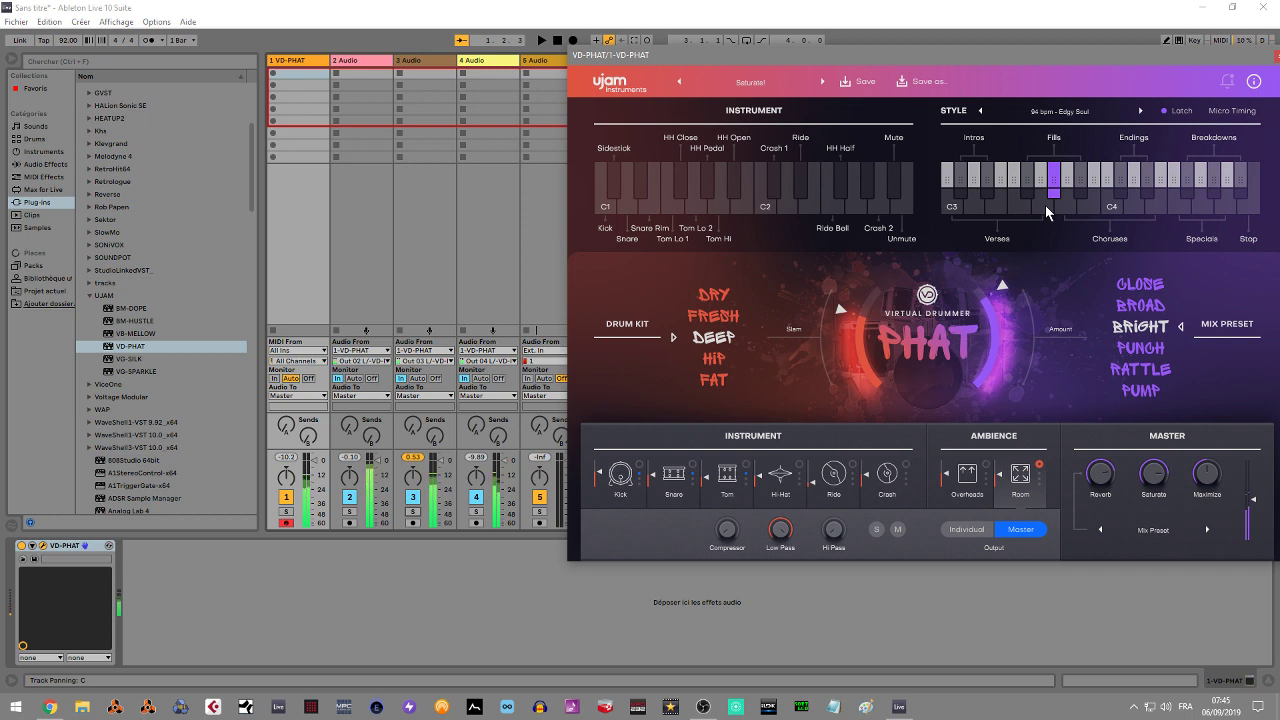
left_click(1045, 205)
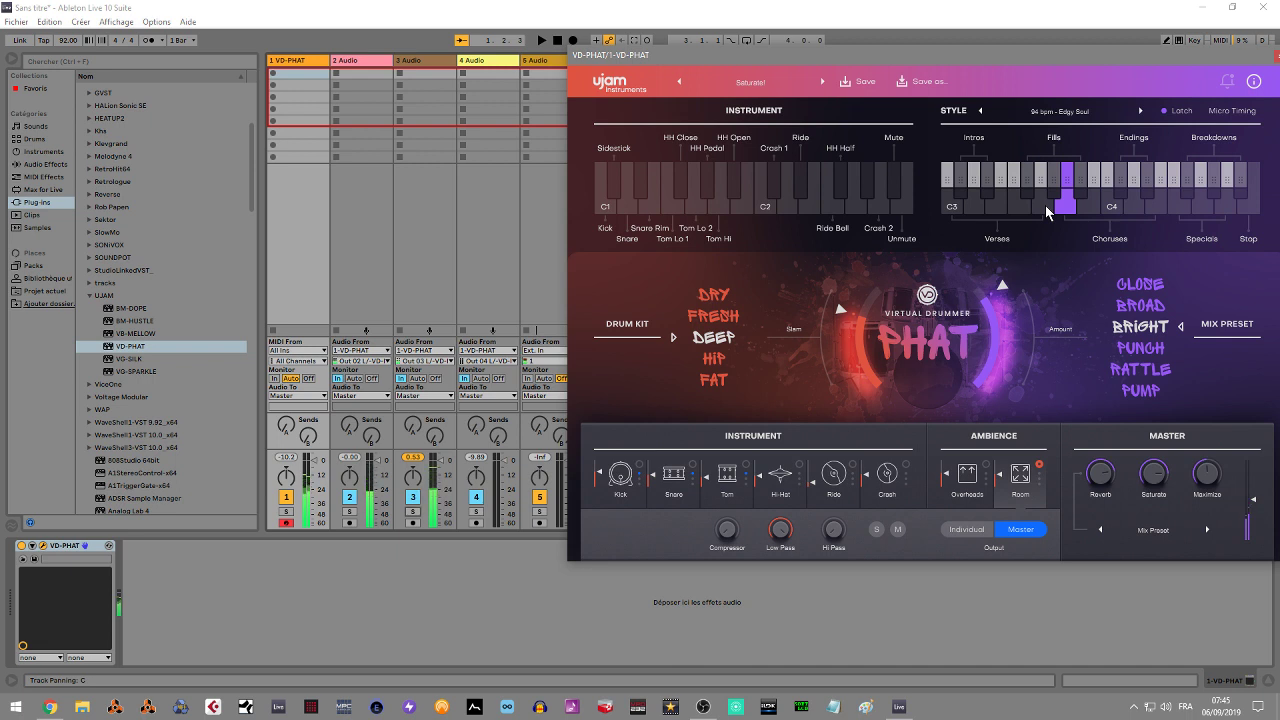
left_click(1066, 180)
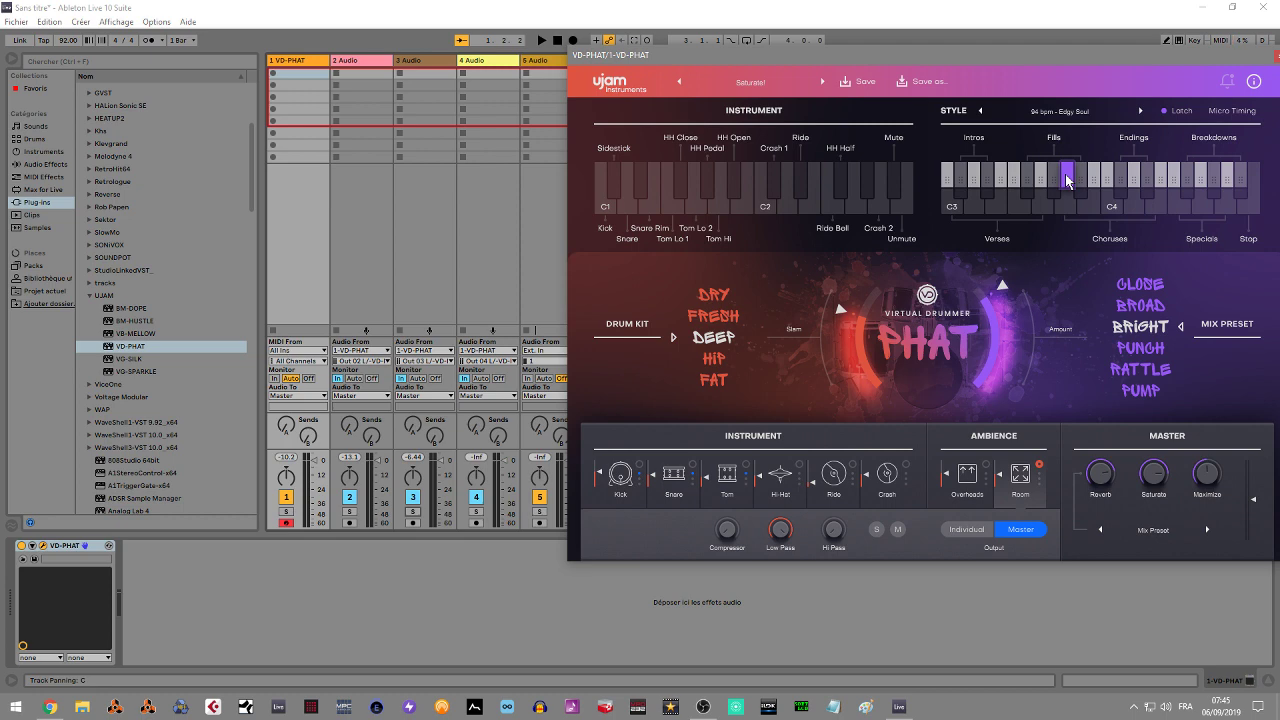
Step: Export the A3 chorus pattern as a MIDI clip into the VD-PHAT track's first slot, play the clip and stop playback
left_click_drag(1066, 180, 306, 80)
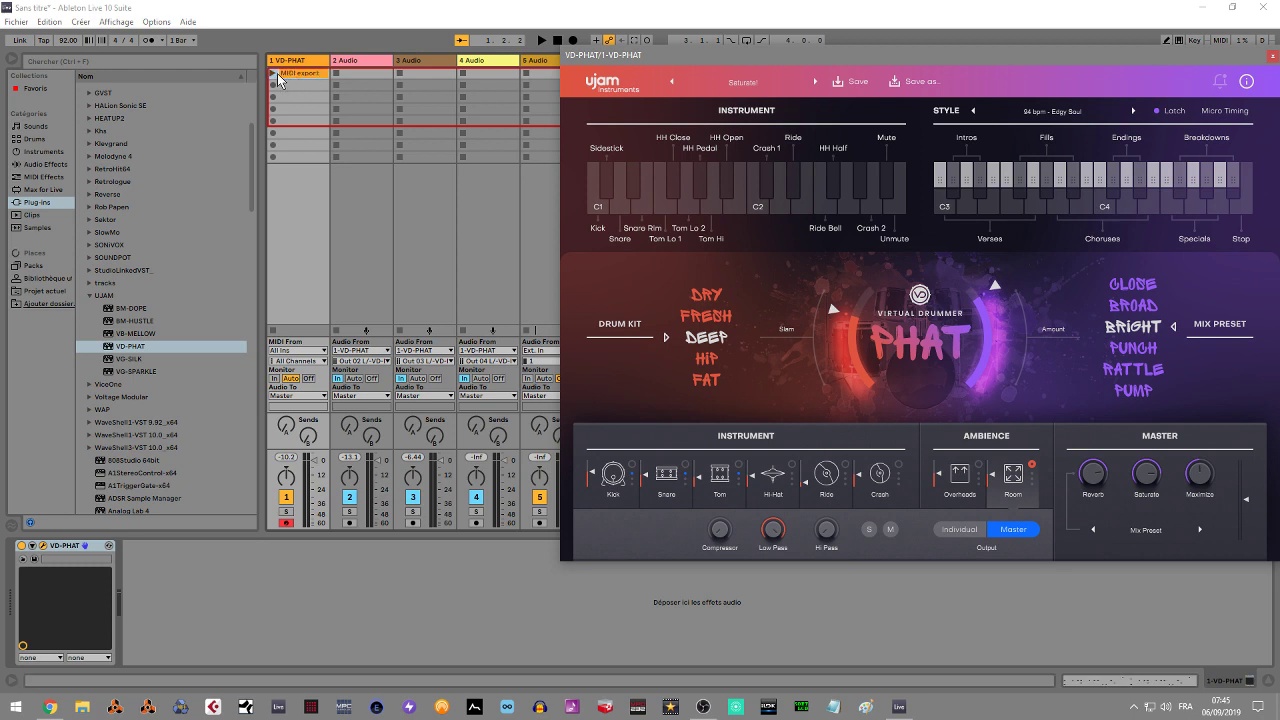
left_click(279, 78)
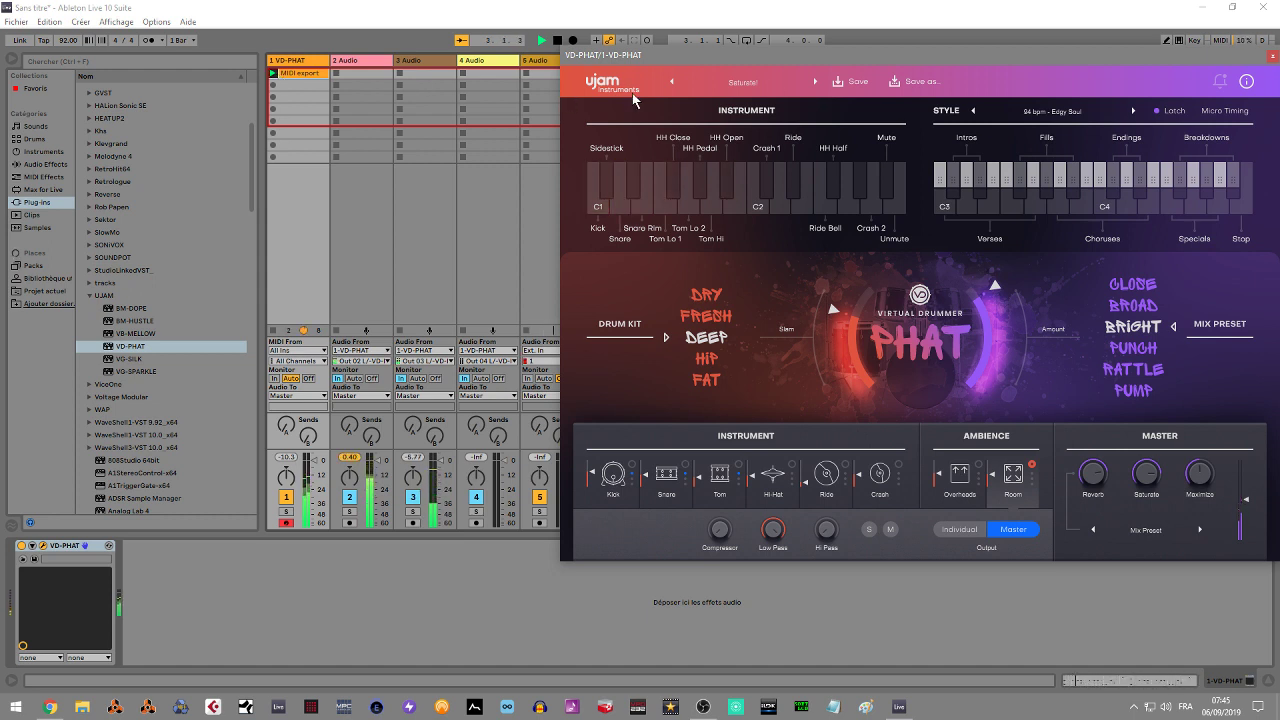
key("space")
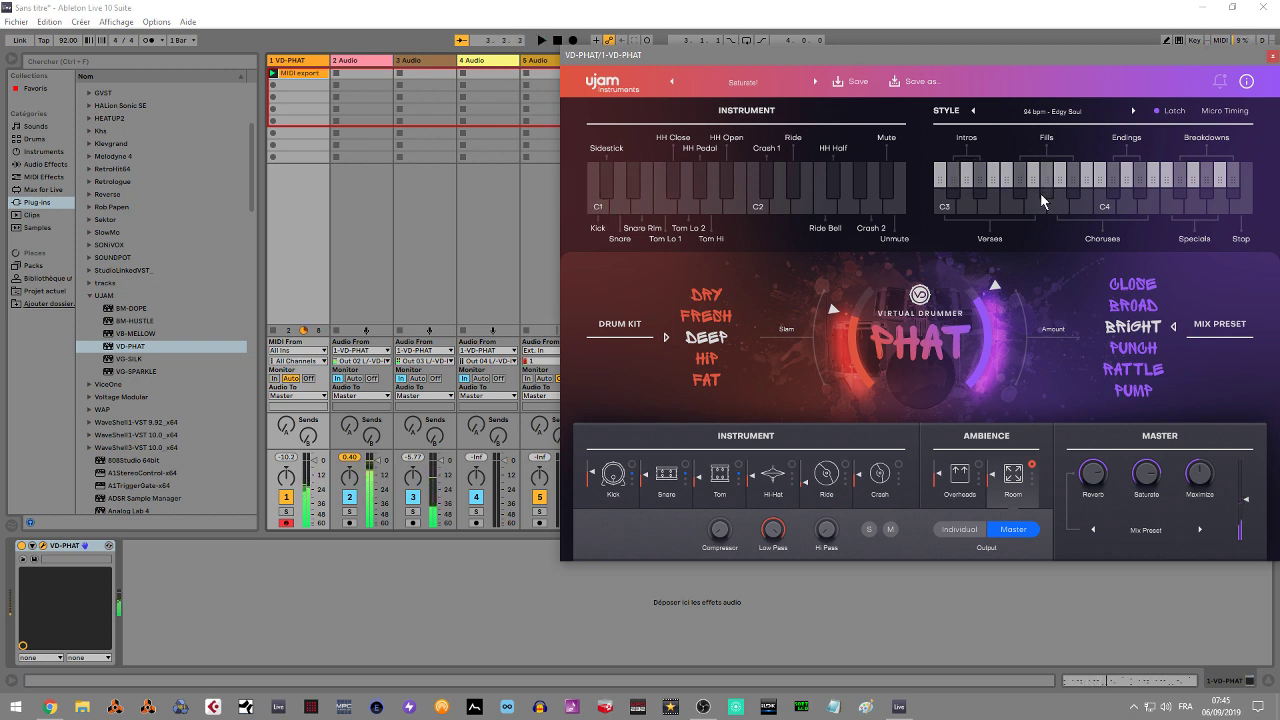
Step: Audition the C4 and E4 choruses and the F4 special, and export the F4 pattern as a MIDI clip into the track's second slot
left_click(1119, 207)
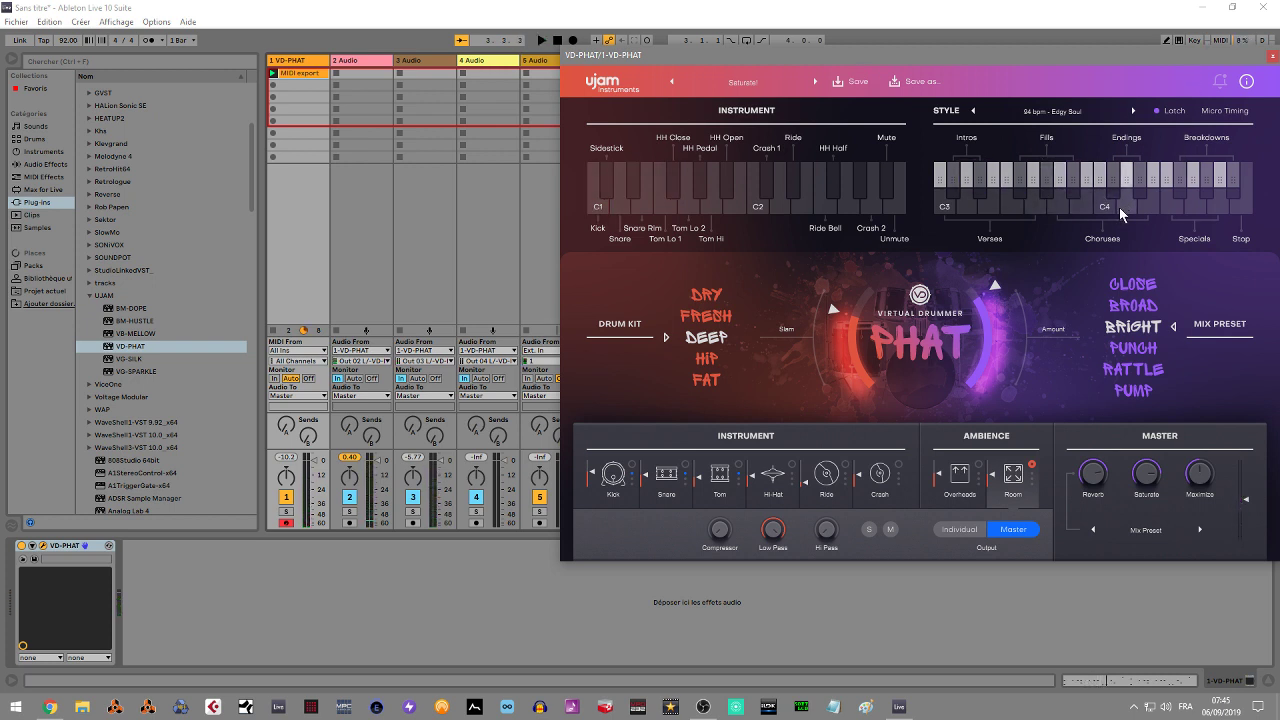
left_click(1111, 206)
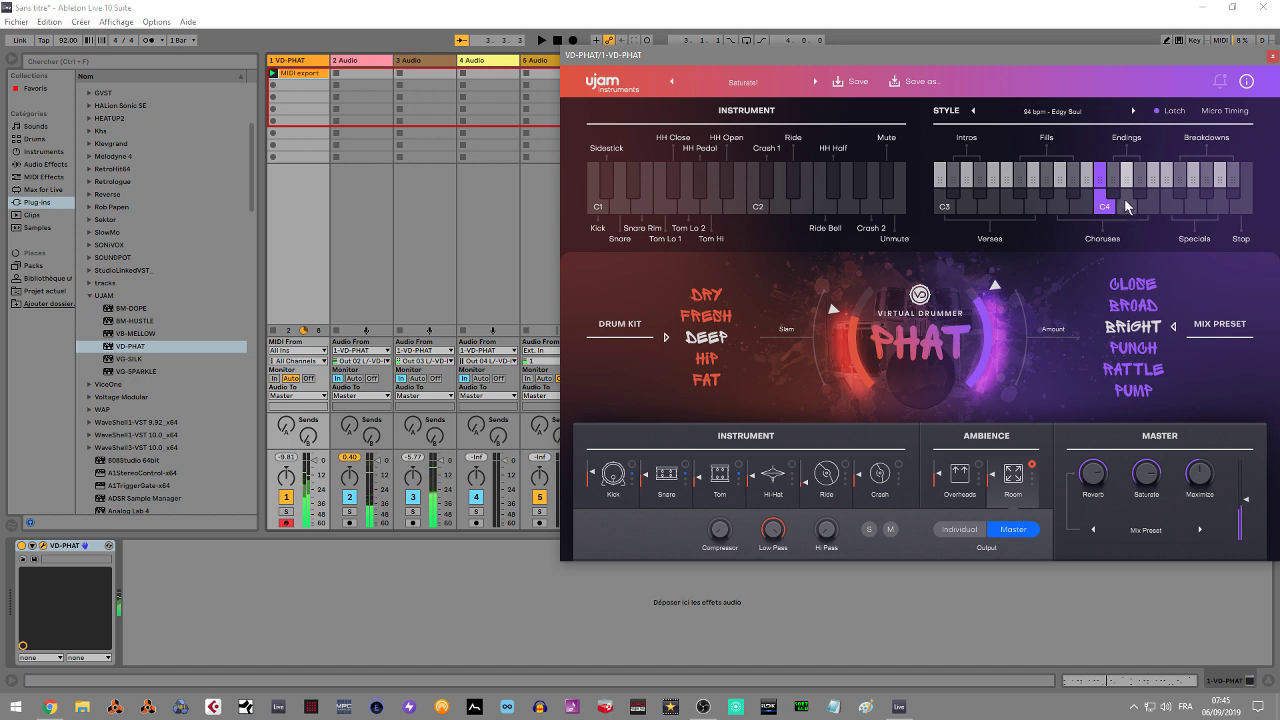
left_click(1088, 193)
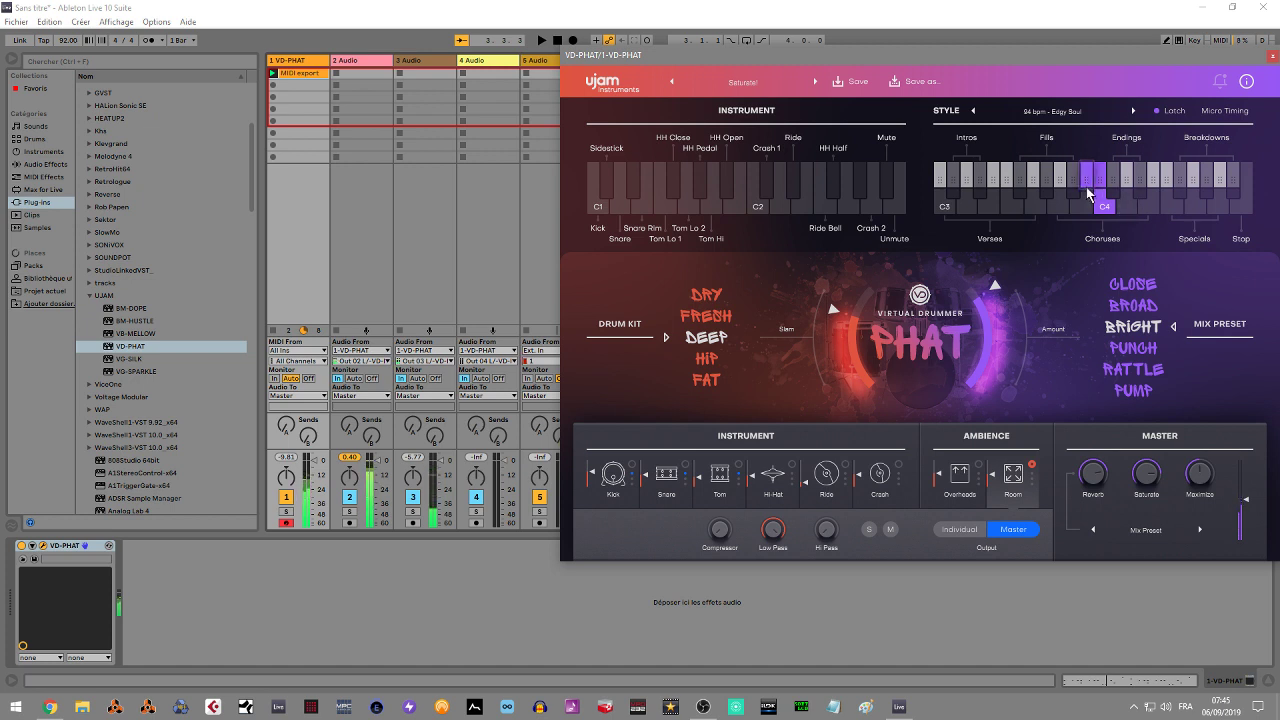
left_click(1152, 205)
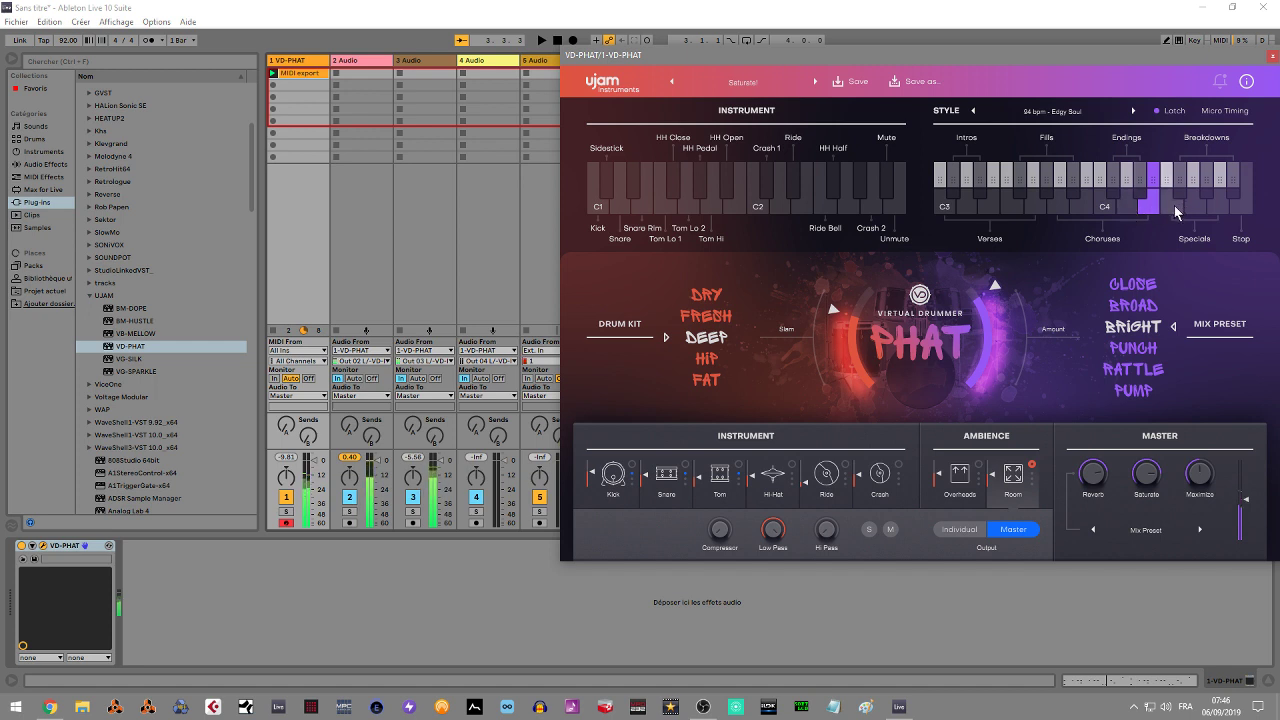
left_click(1174, 205)
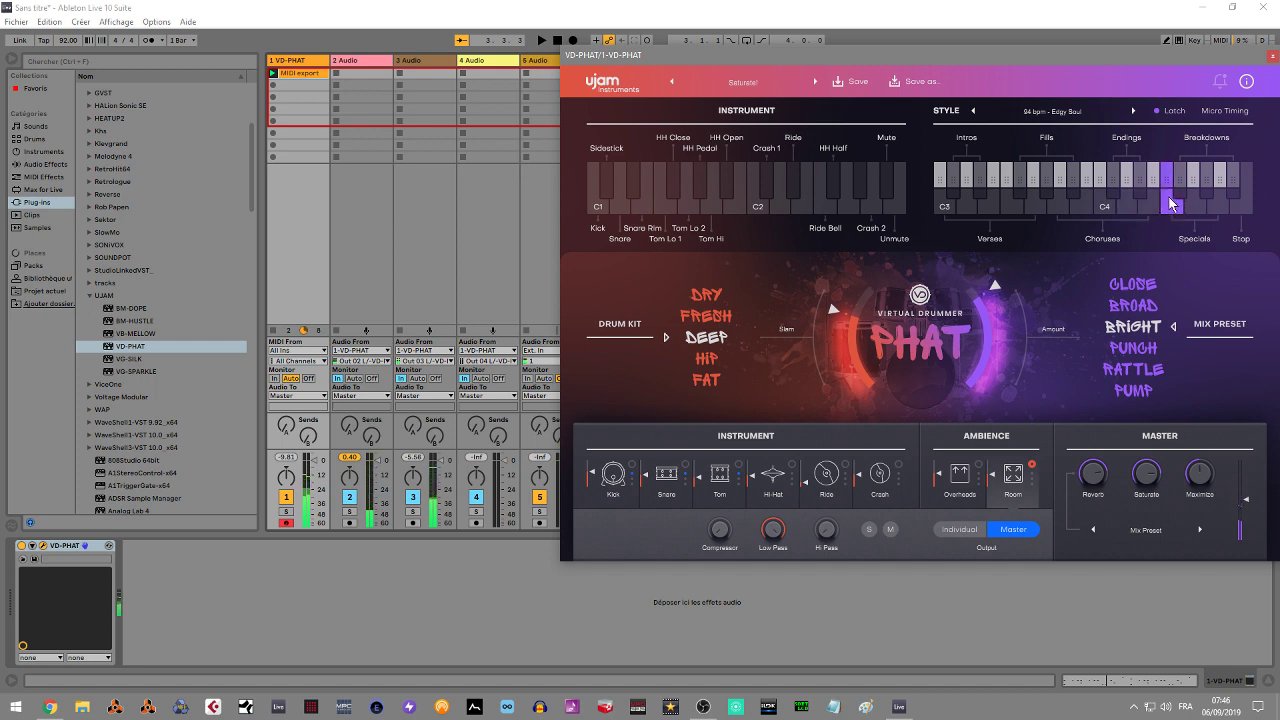
left_click_drag(1165, 183, 290, 84)
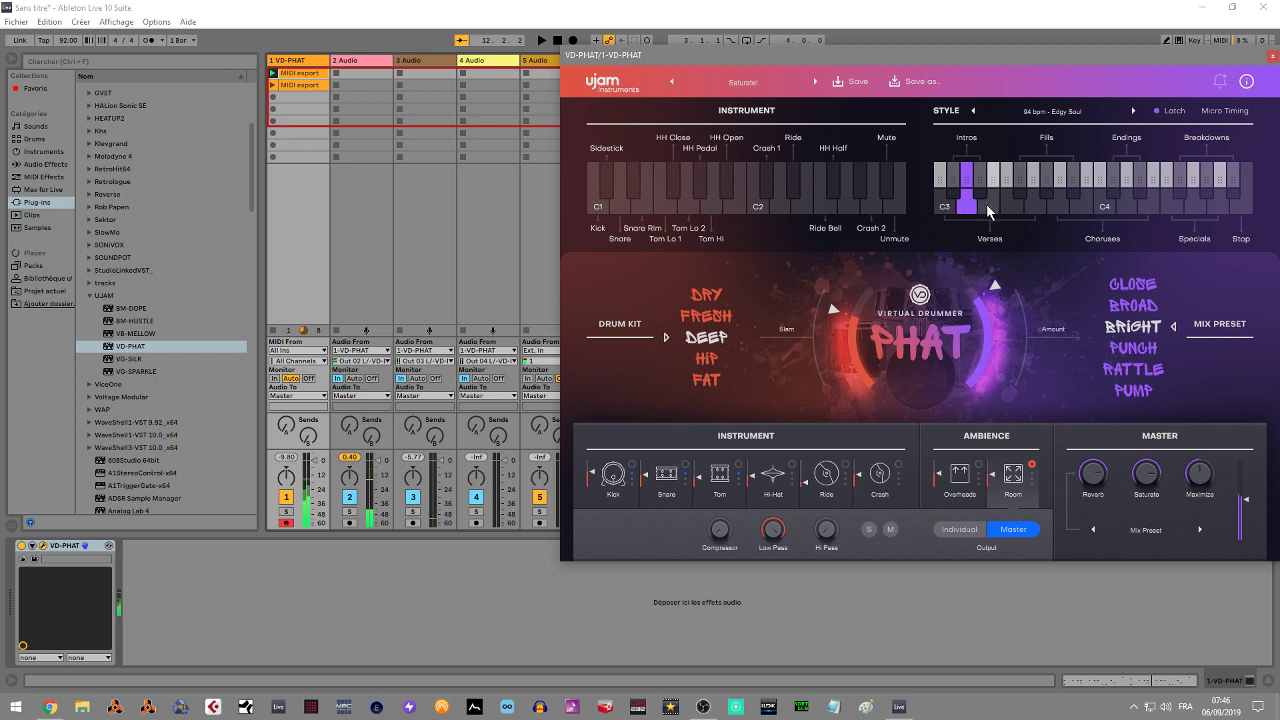
Step: Export the D3 verse pattern as a MIDI clip into the track's third slot and open that clip's notes for viewing
left_click_drag(967, 187, 299, 97)
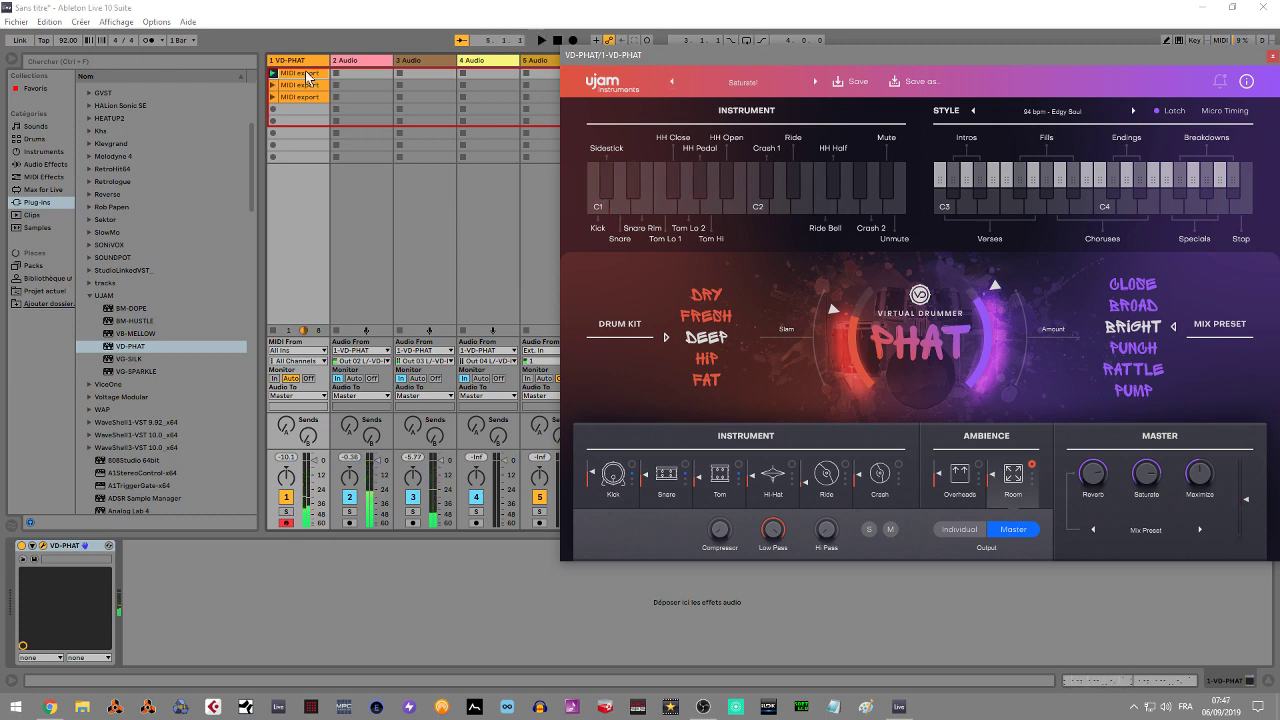
left_click(300, 98)
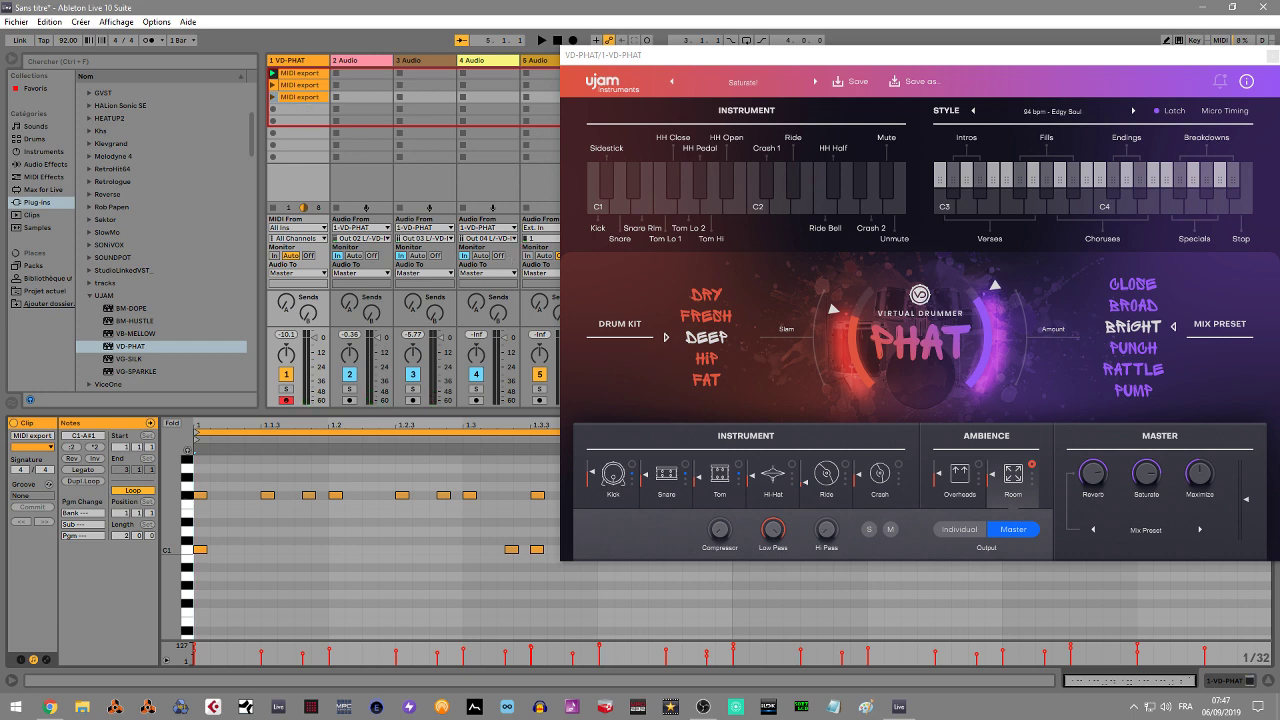
left_click_drag(1230, 58, 1186, 6)
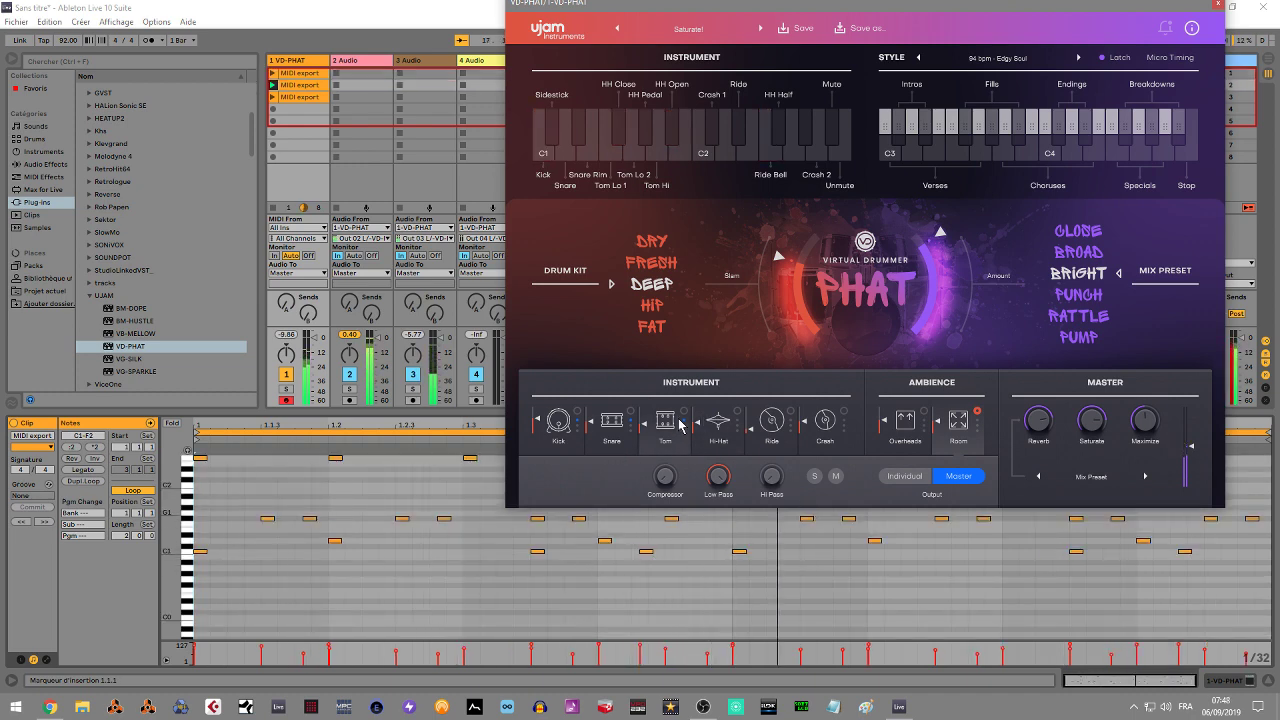
Step: Try the Hip kit, switch to the Fat drum kit and the Close mix preset, and adjust the Slam and Amount dials
left_click(663, 308)
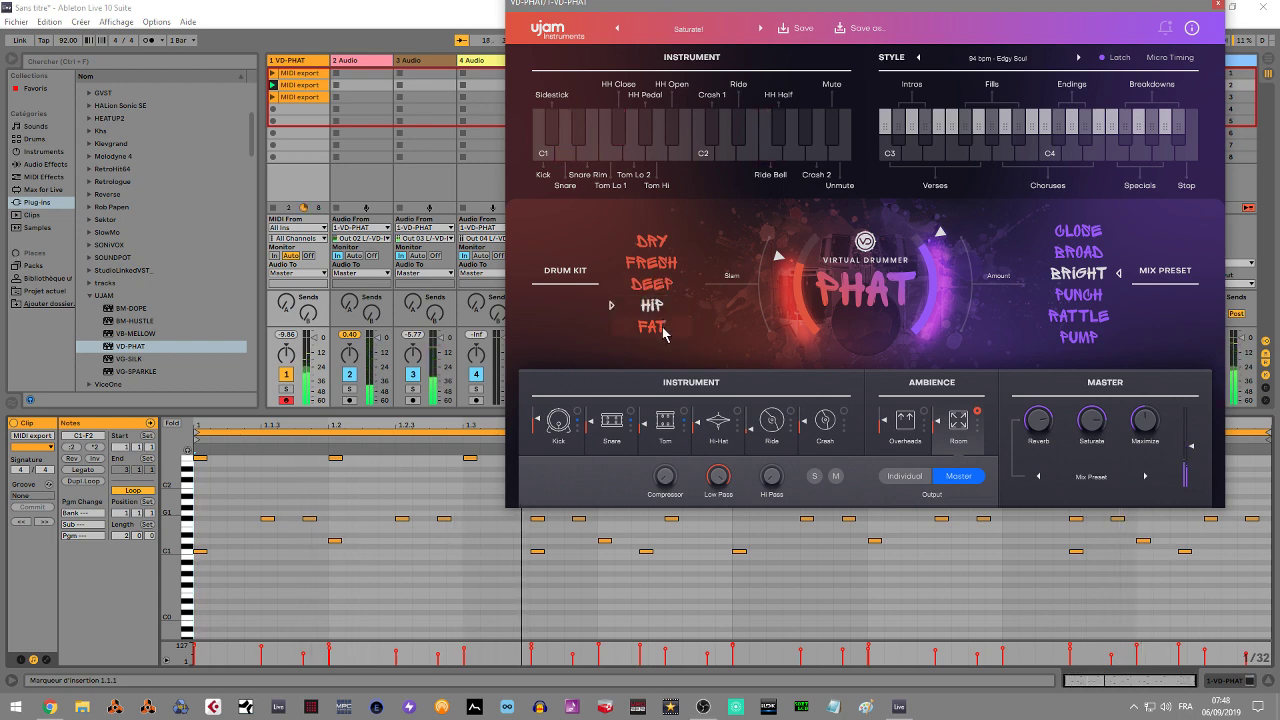
left_click(663, 330)
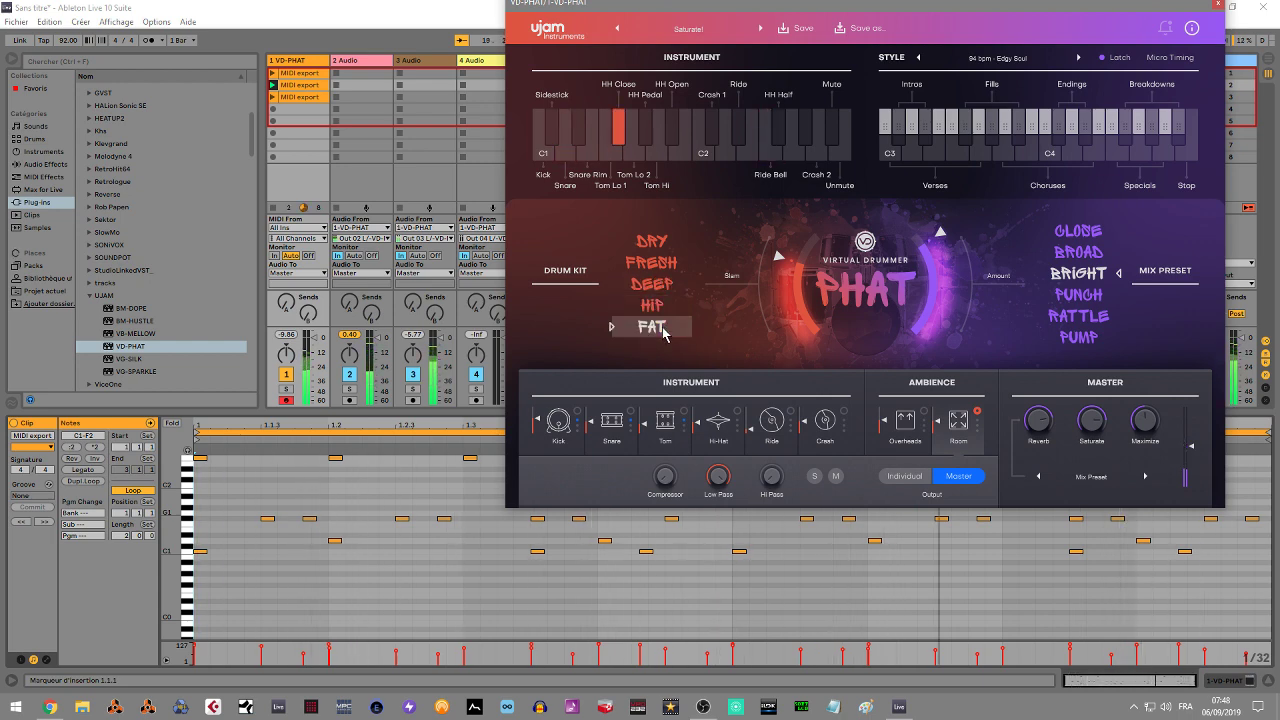
left_click_drag(782, 272, 795, 281)
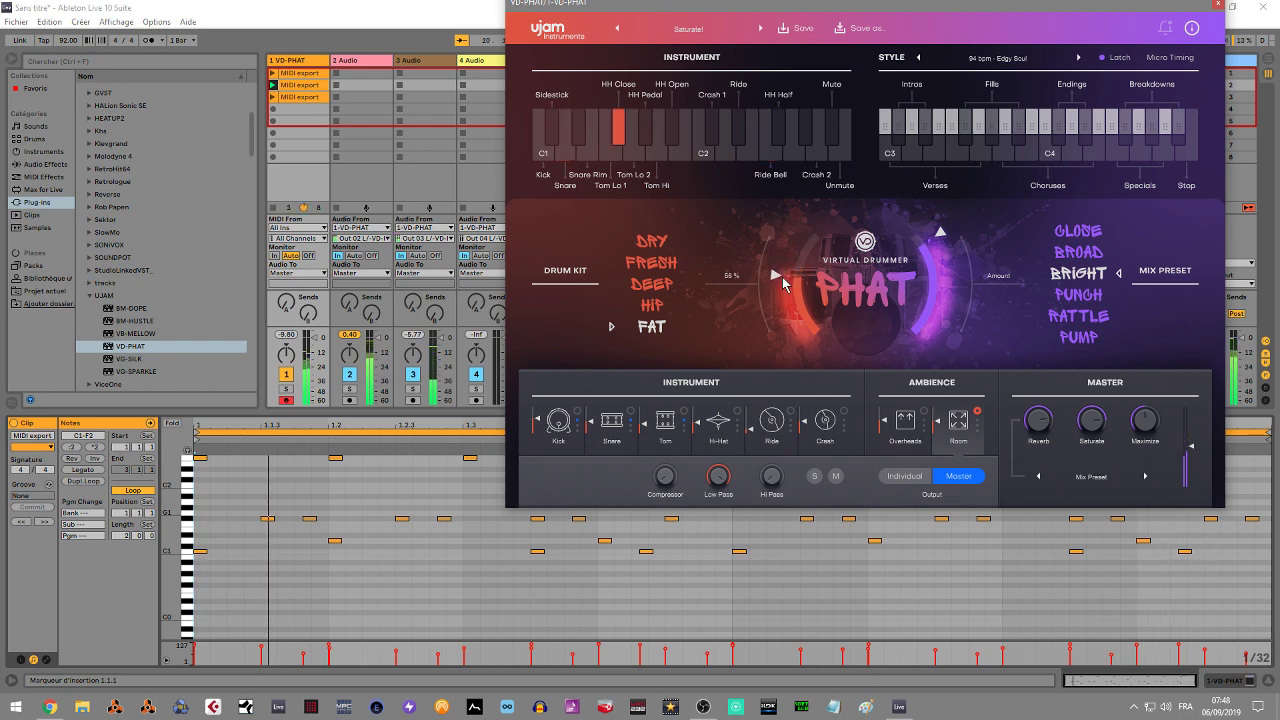
left_click_drag(940, 236, 953, 256)
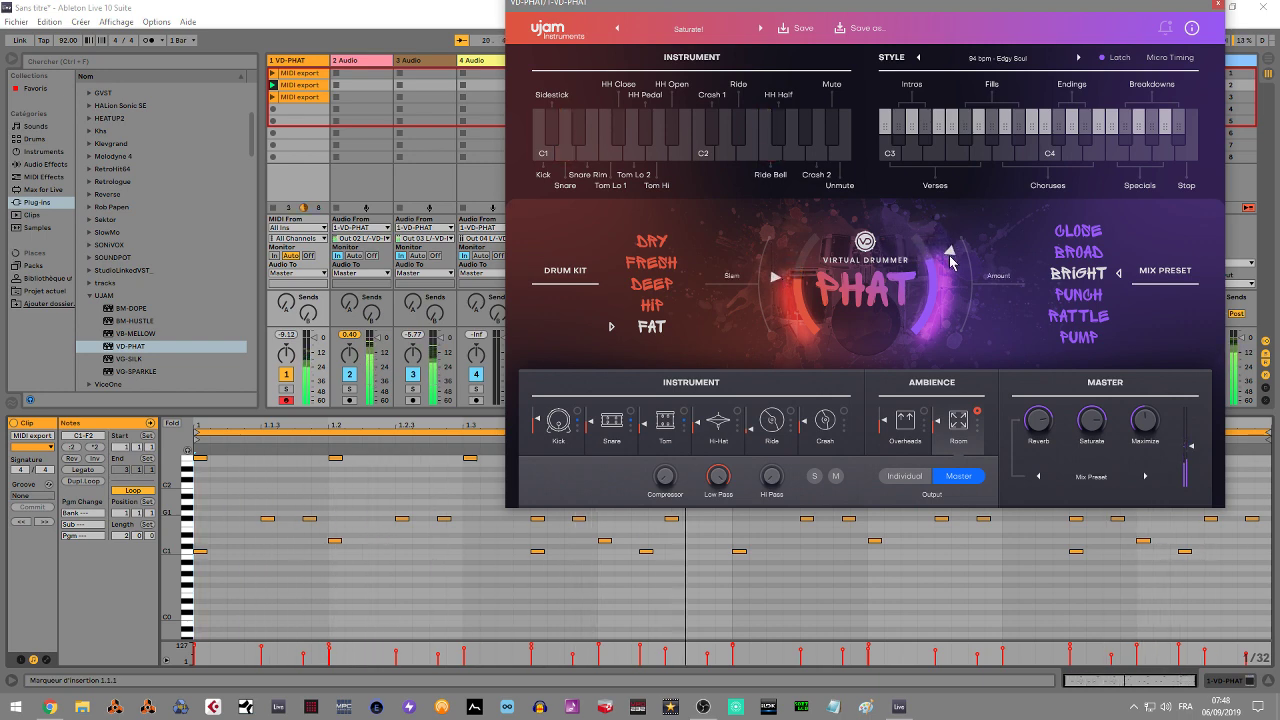
left_click(1072, 236)
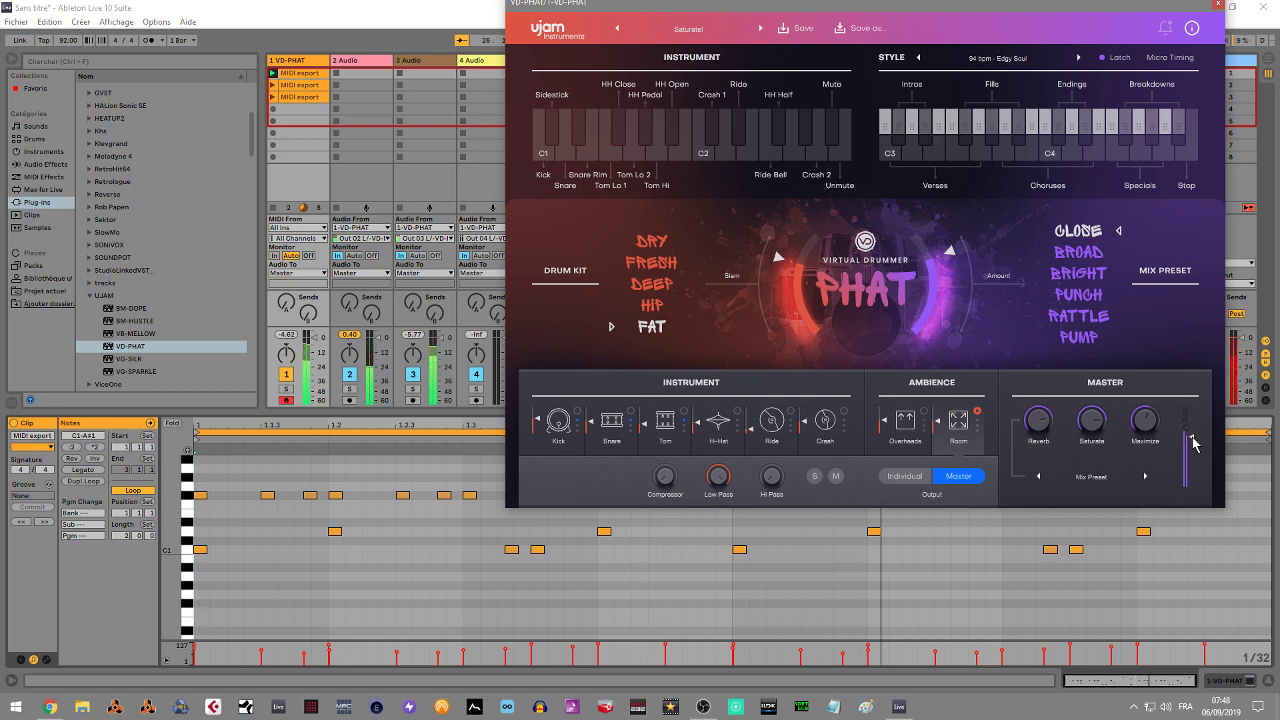
Step: Adjust the master Maximize and Reverb amounts and switch the reverb type to Large Plate
mouse_move(1140, 420)
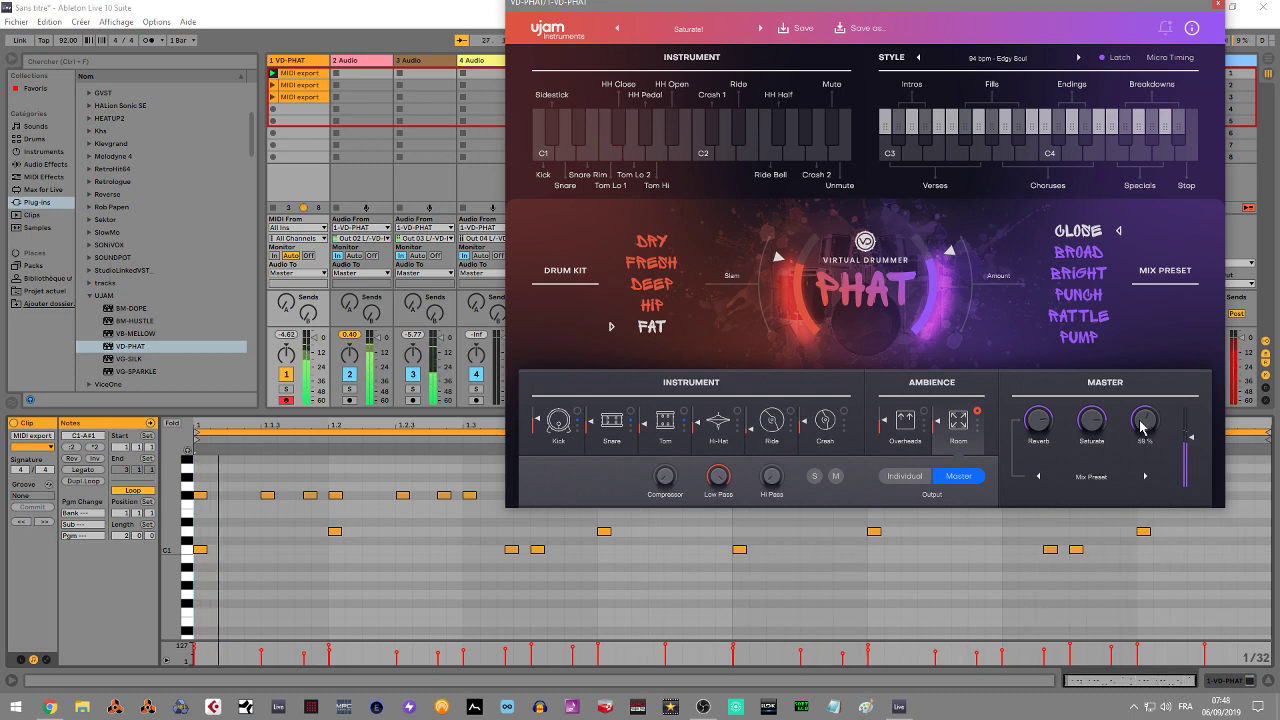
left_click_drag(1138, 418, 1135, 402)
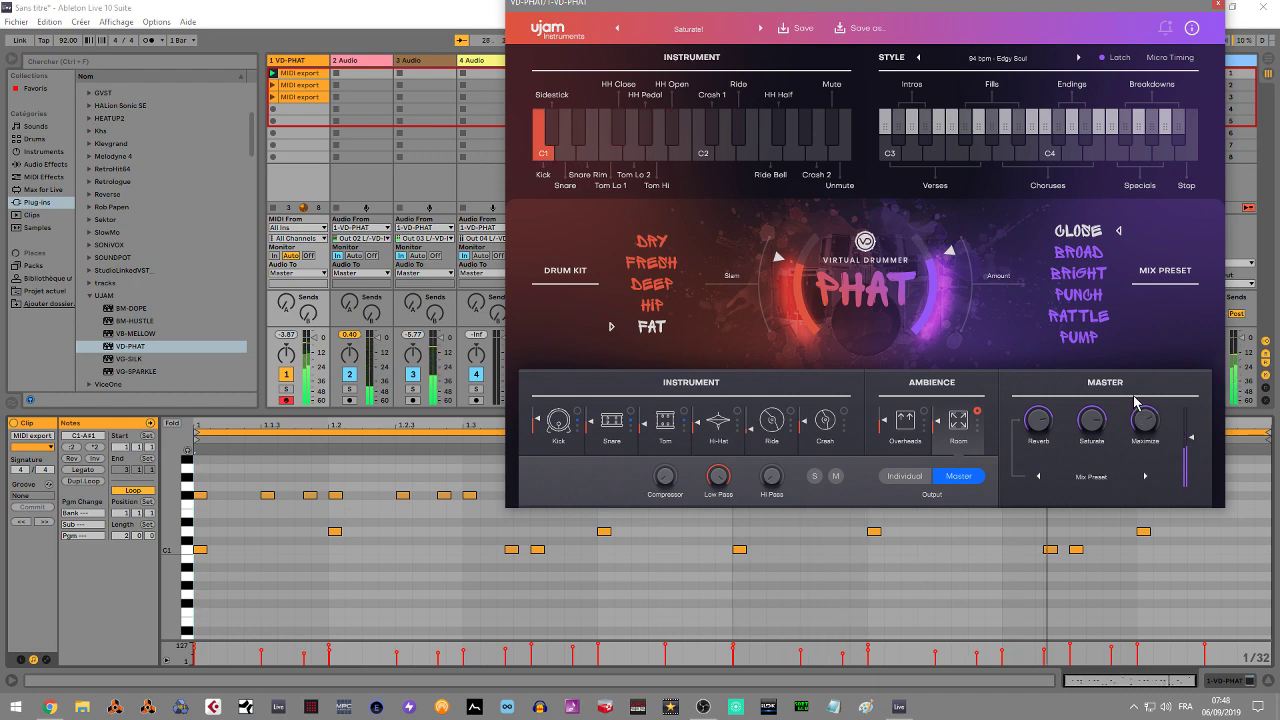
mouse_move(1100, 442)
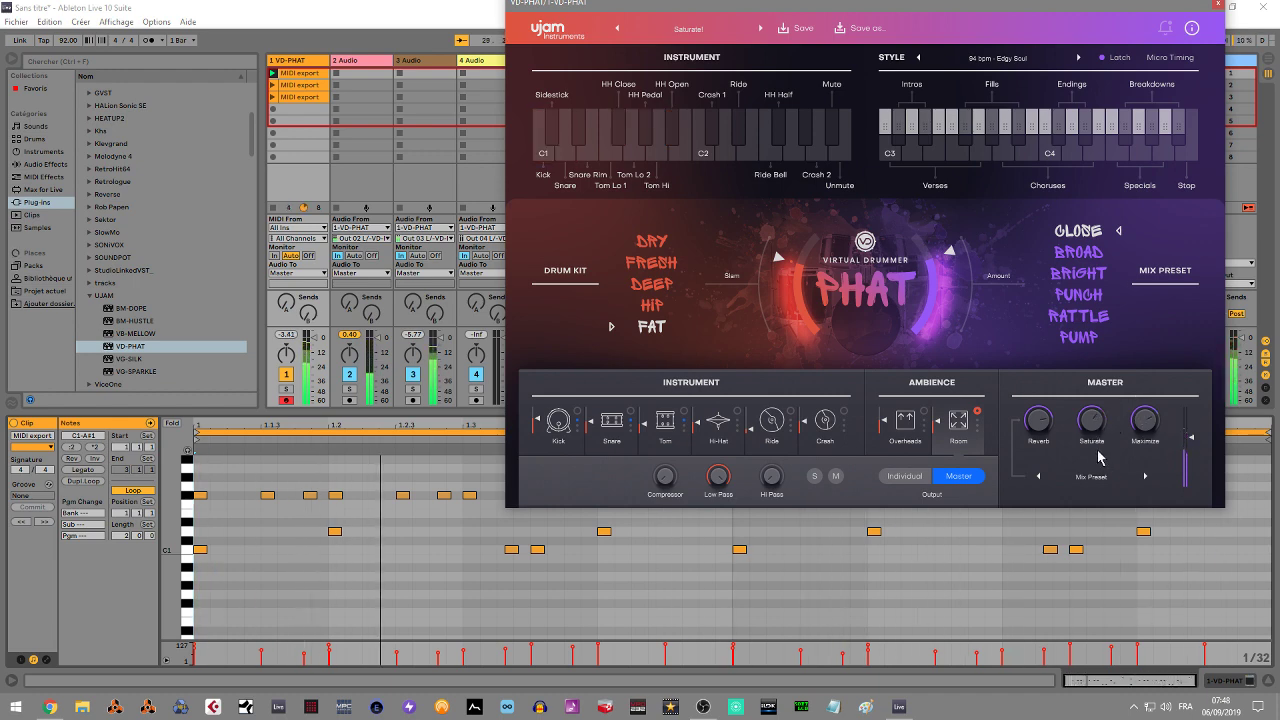
mouse_move(1032, 400)
left_click_drag(1032, 400, 1070, 470)
left_click(1146, 476)
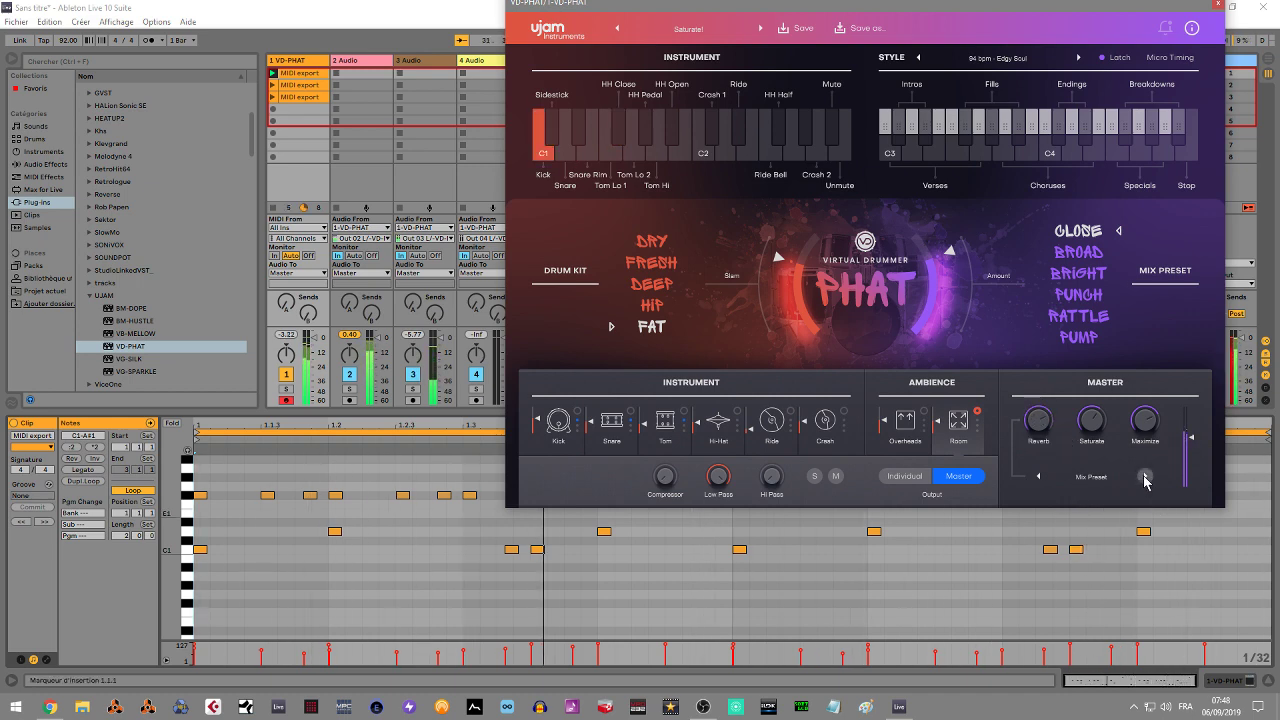
left_click_drag(1037, 423, 1052, 474)
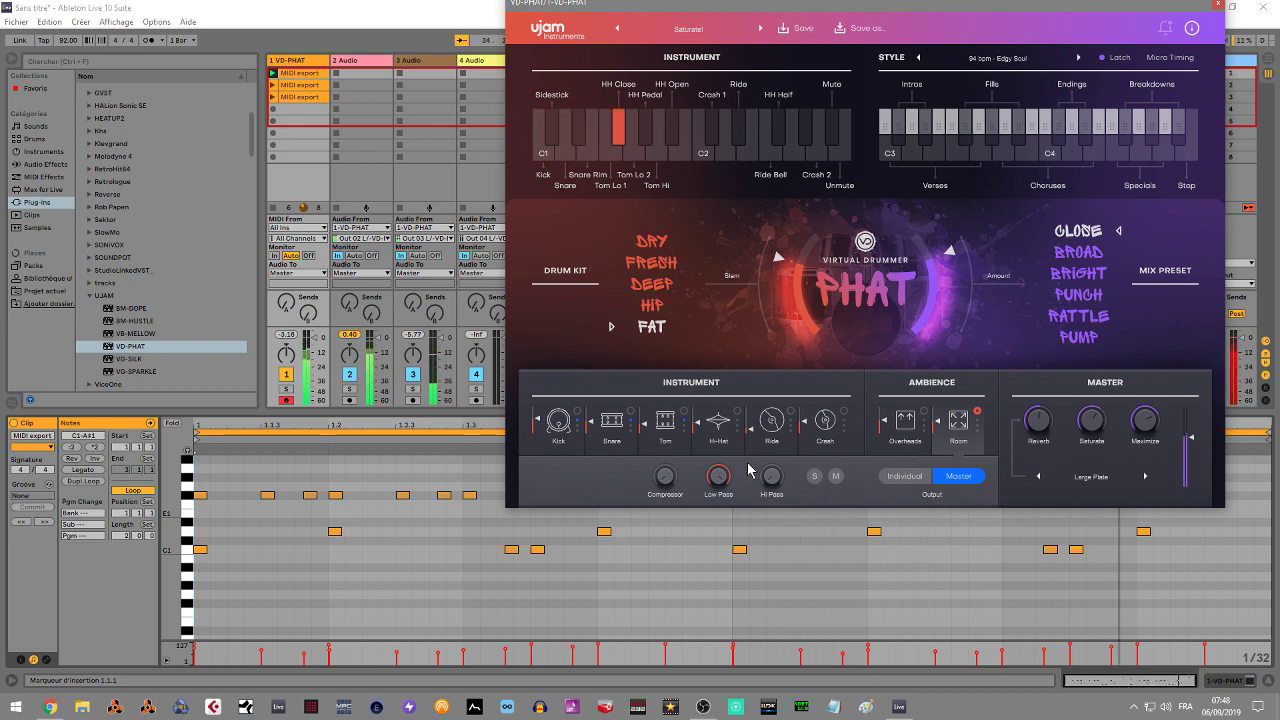
Step: Lower the room channel's Low Pass frequency and raise its Hi Pass frequency
left_click_drag(719, 480, 730, 576)
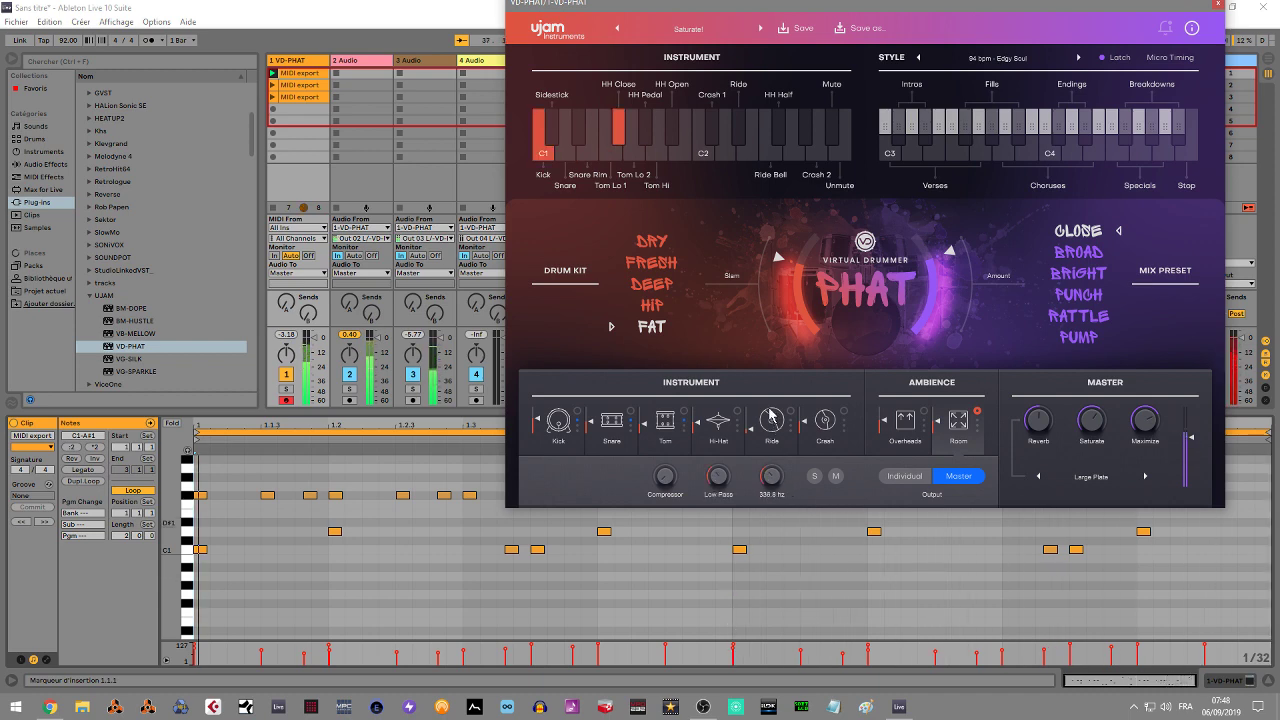
left_click_drag(771, 477, 757, 357)
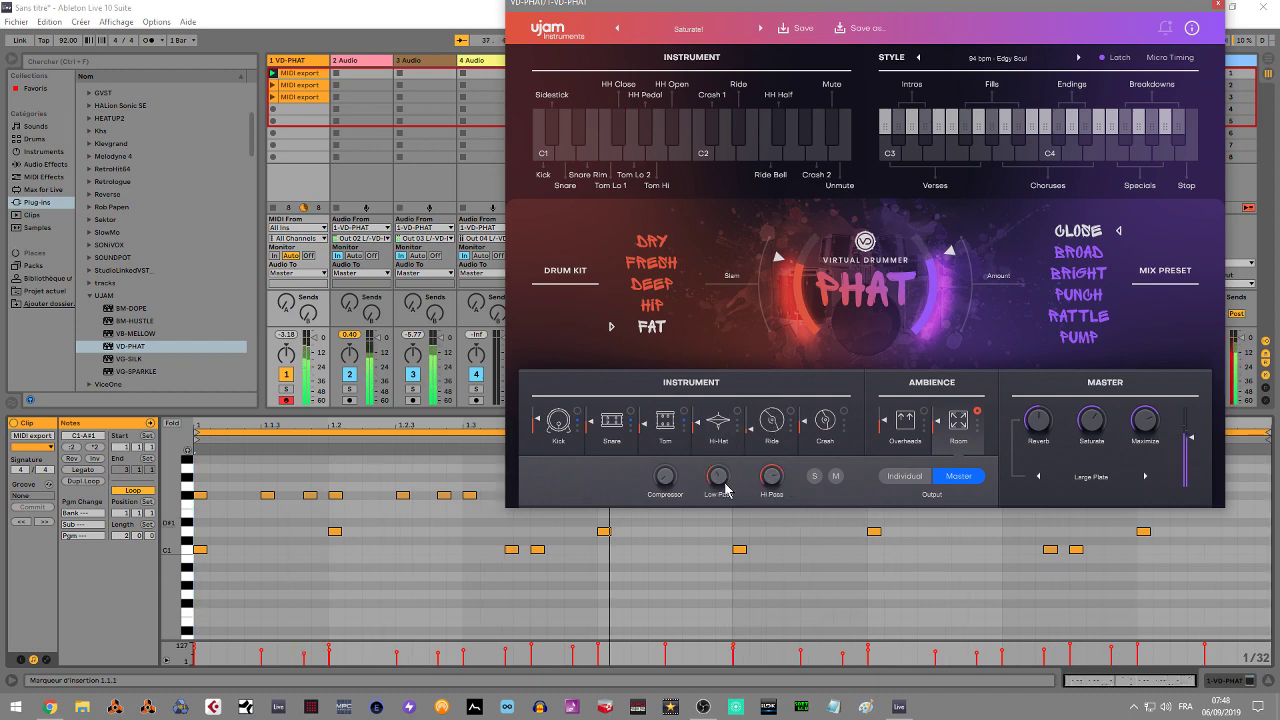
Step: Adjust the Low Pass and Hi Pass filters and the Compressor amount of the overheads channel
left_click(908, 428)
left_click_drag(718, 478, 729, 569)
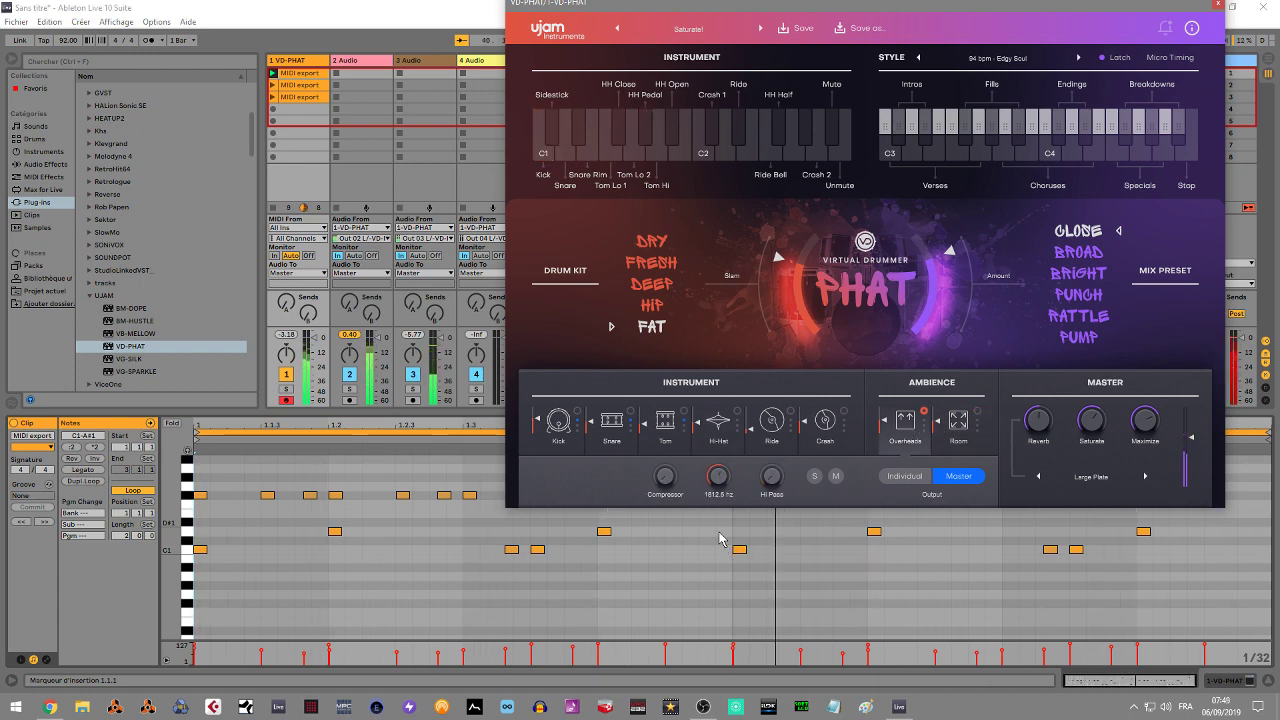
mouse_move(776, 481)
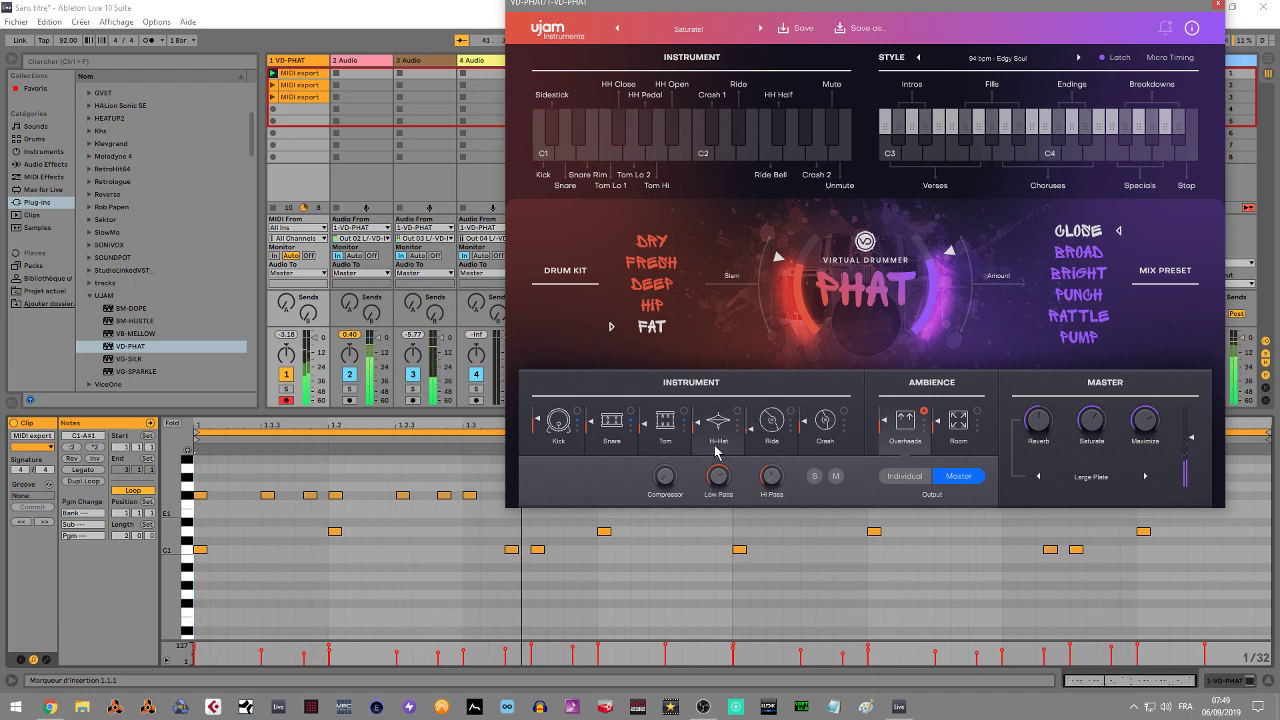
mouse_move(724, 502)
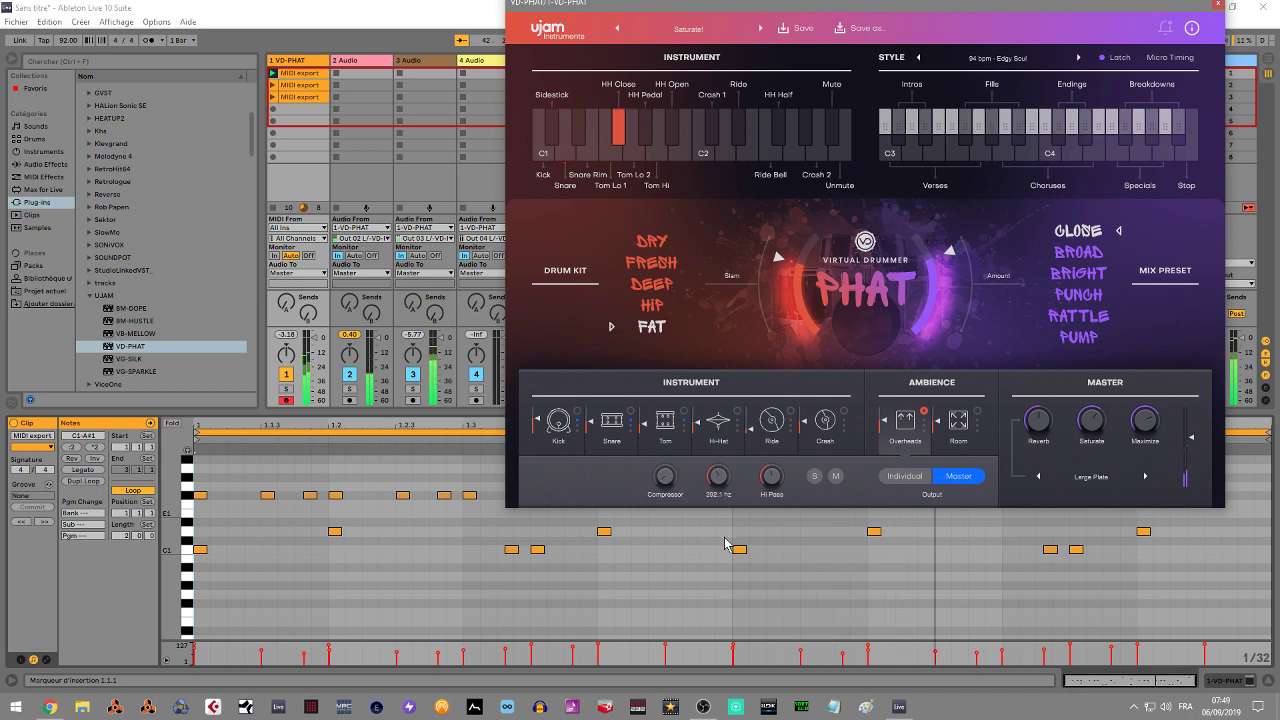
left_click_drag(766, 480, 772, 533)
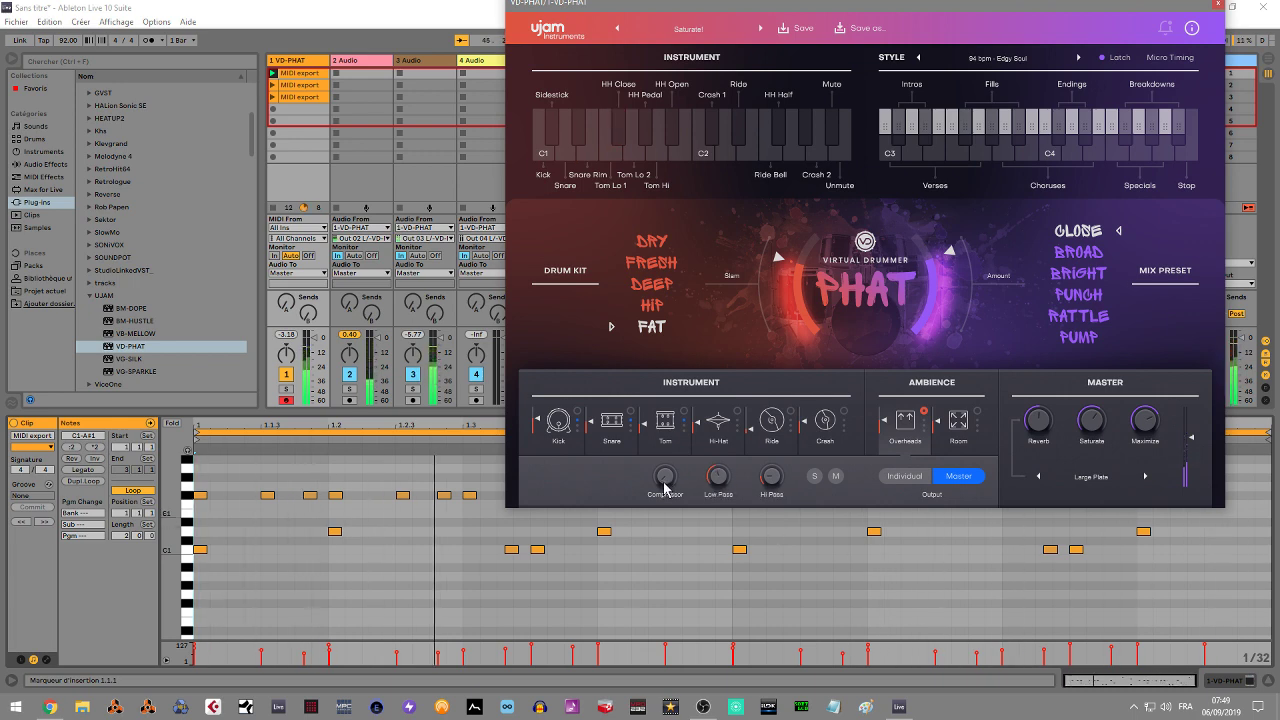
left_click_drag(665, 488, 675, 395)
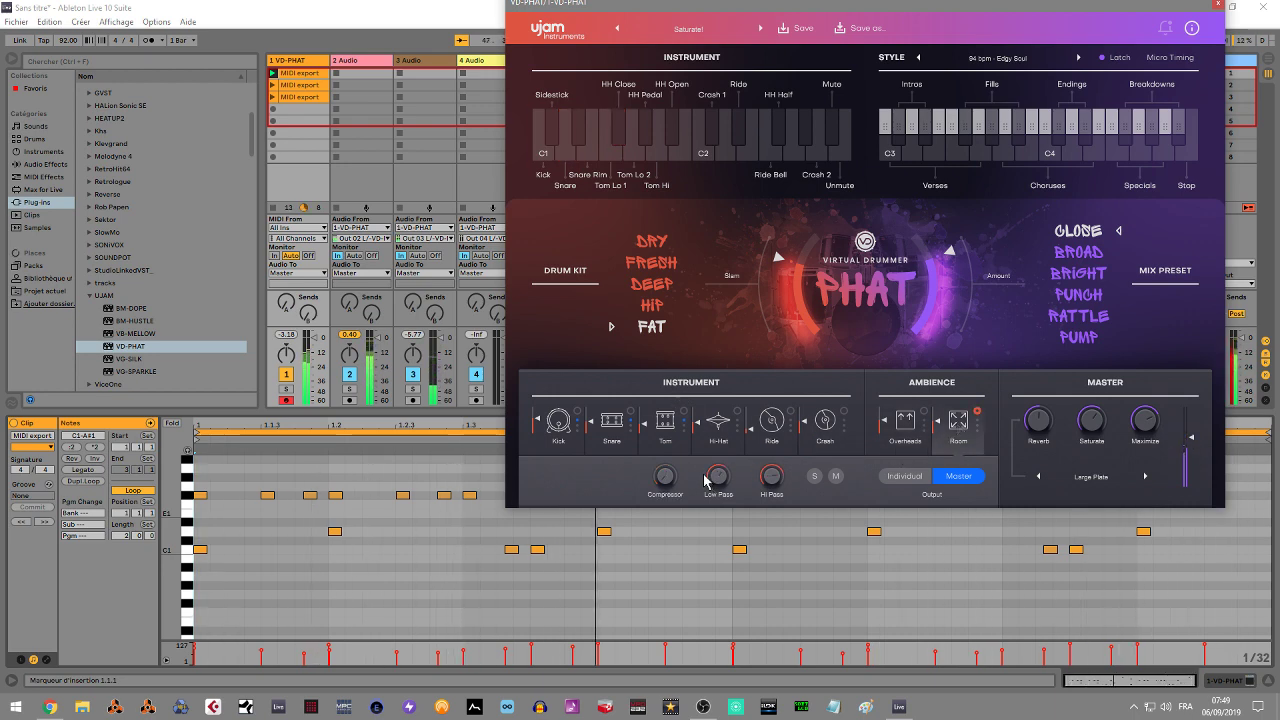
Step: Raise the room channel's Compressor amount and load the factory preset Bad Old Tape from the Hip Hop & R&B category
left_click_drag(669, 481, 685, 390)
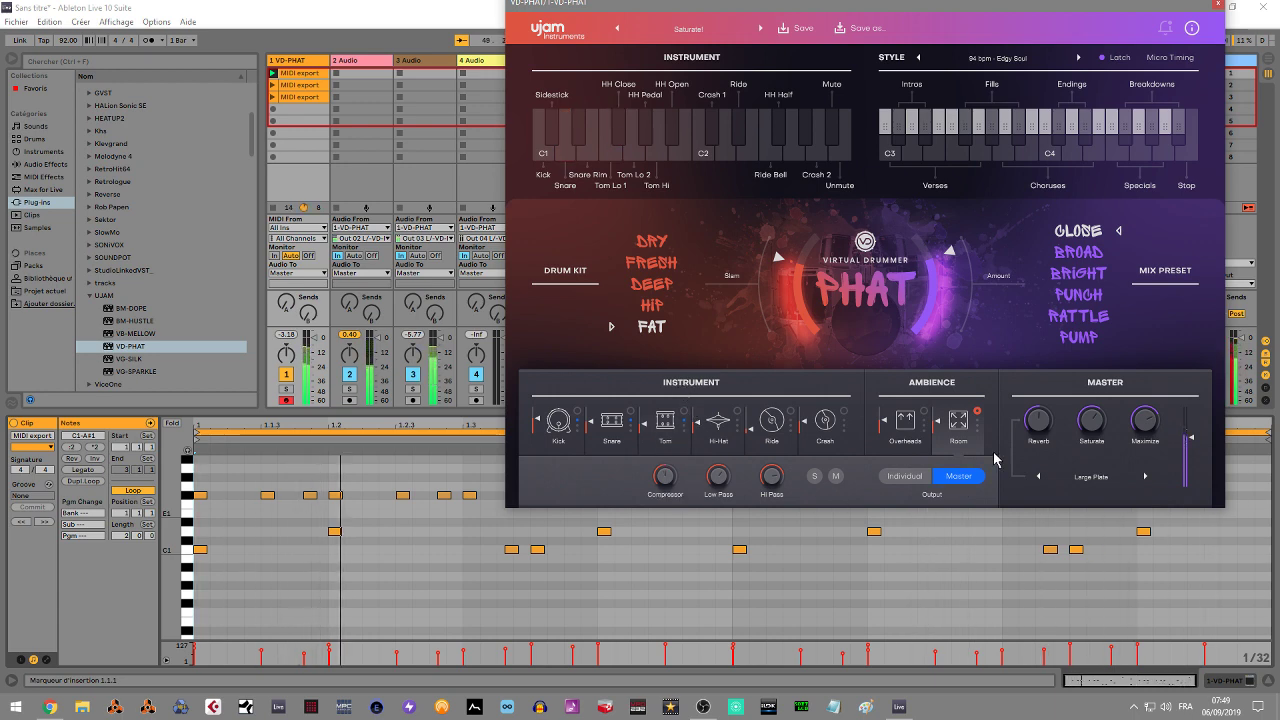
mouse_move(686, 38)
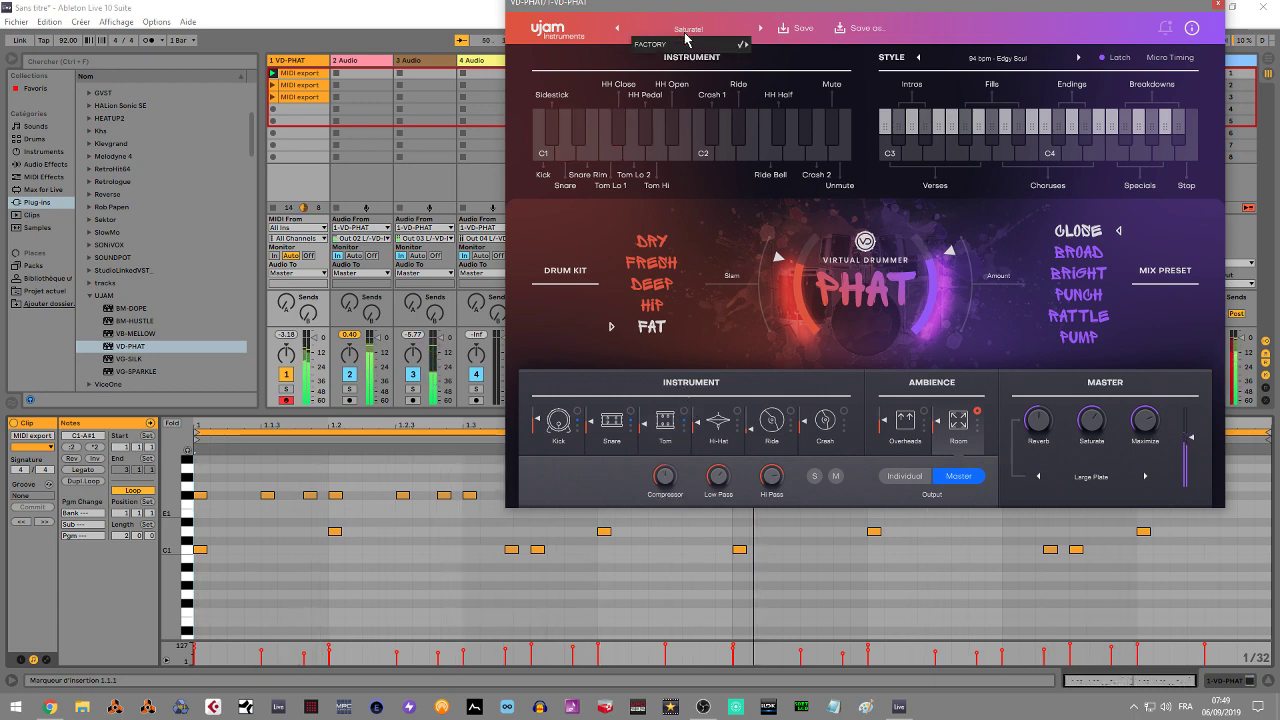
mouse_move(800, 76)
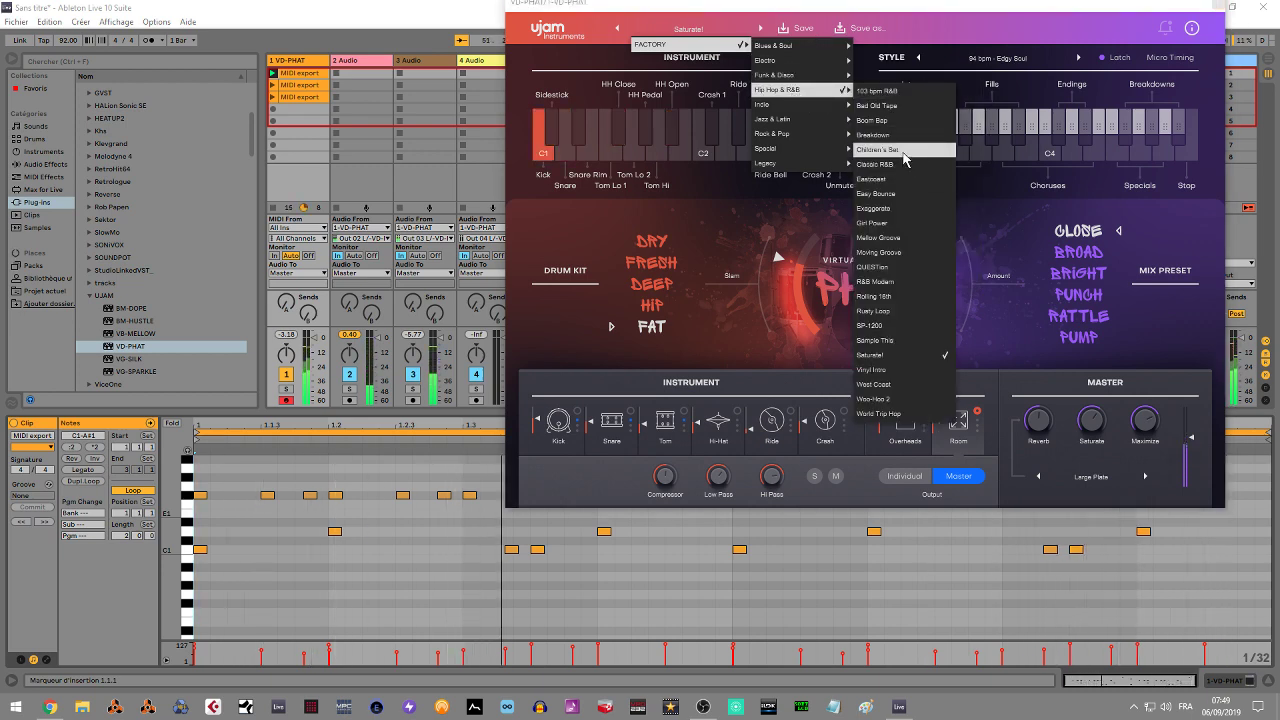
left_click(900, 105)
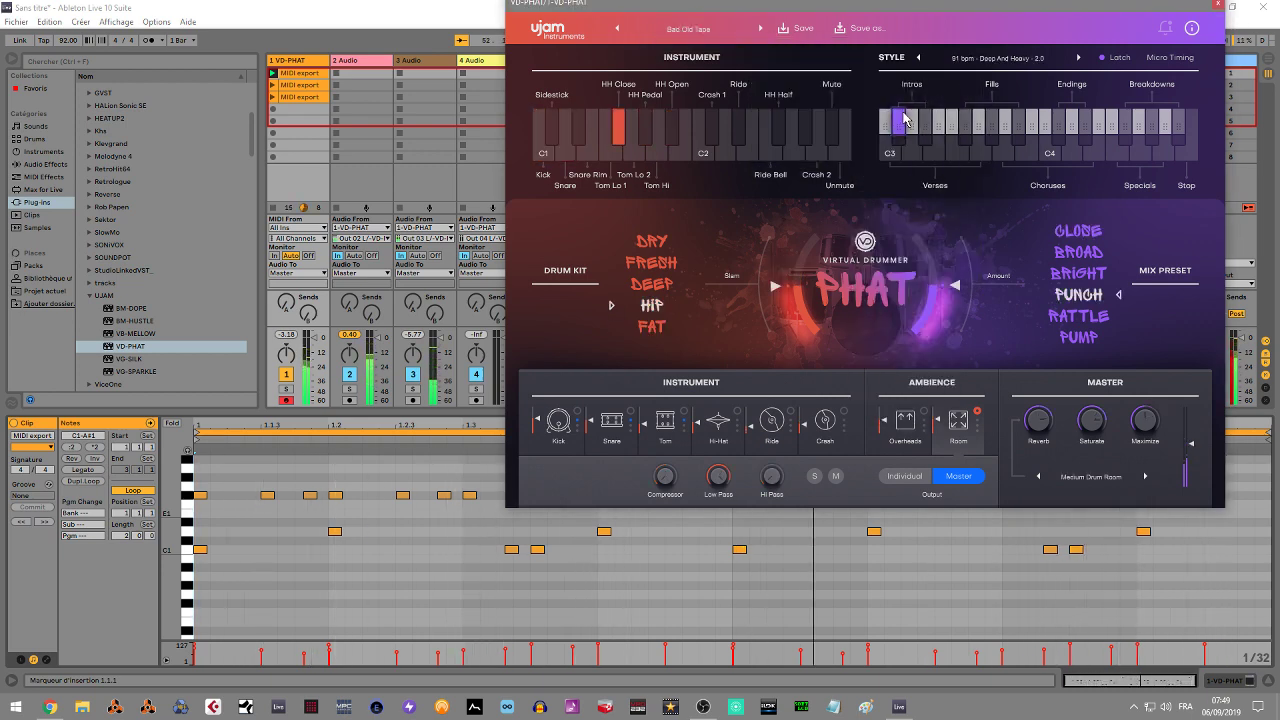
Step: Cut all three existing MIDI export clips from the 1 VD-PHAT track
right_click(314, 78)
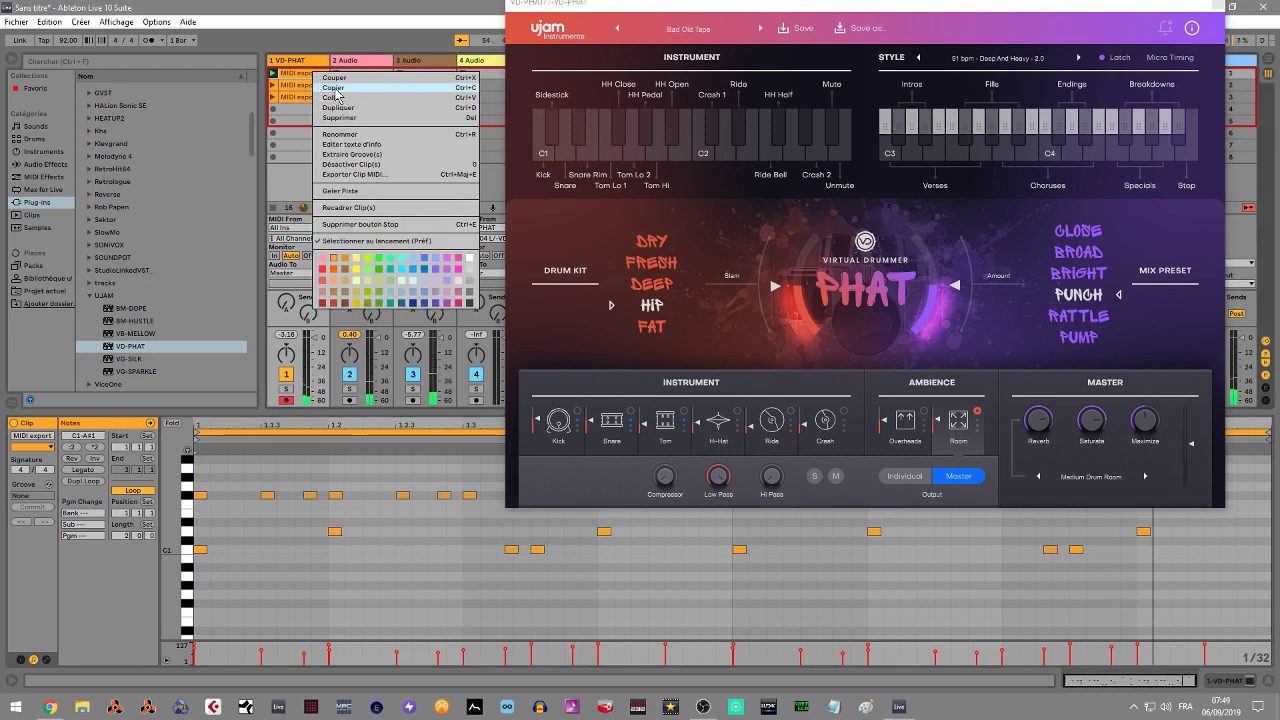
left_click(324, 92)
right_click(321, 85)
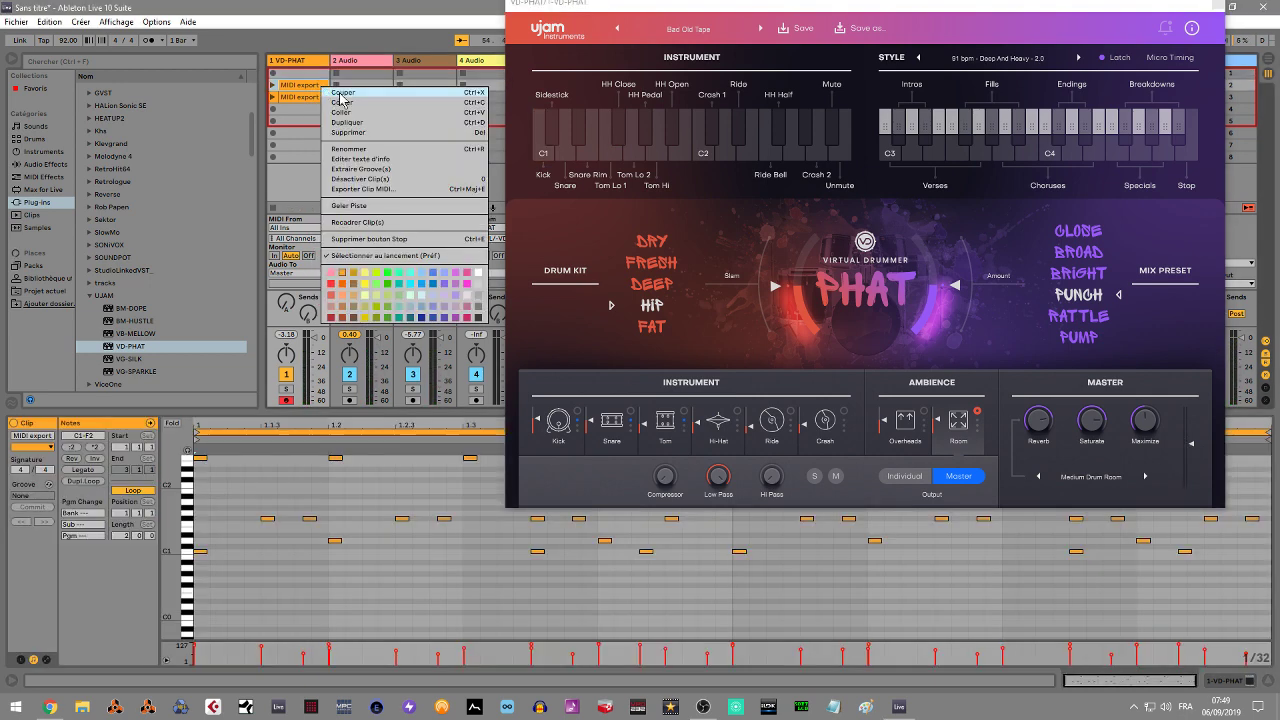
left_click(335, 90)
right_click(303, 94)
left_click(343, 112)
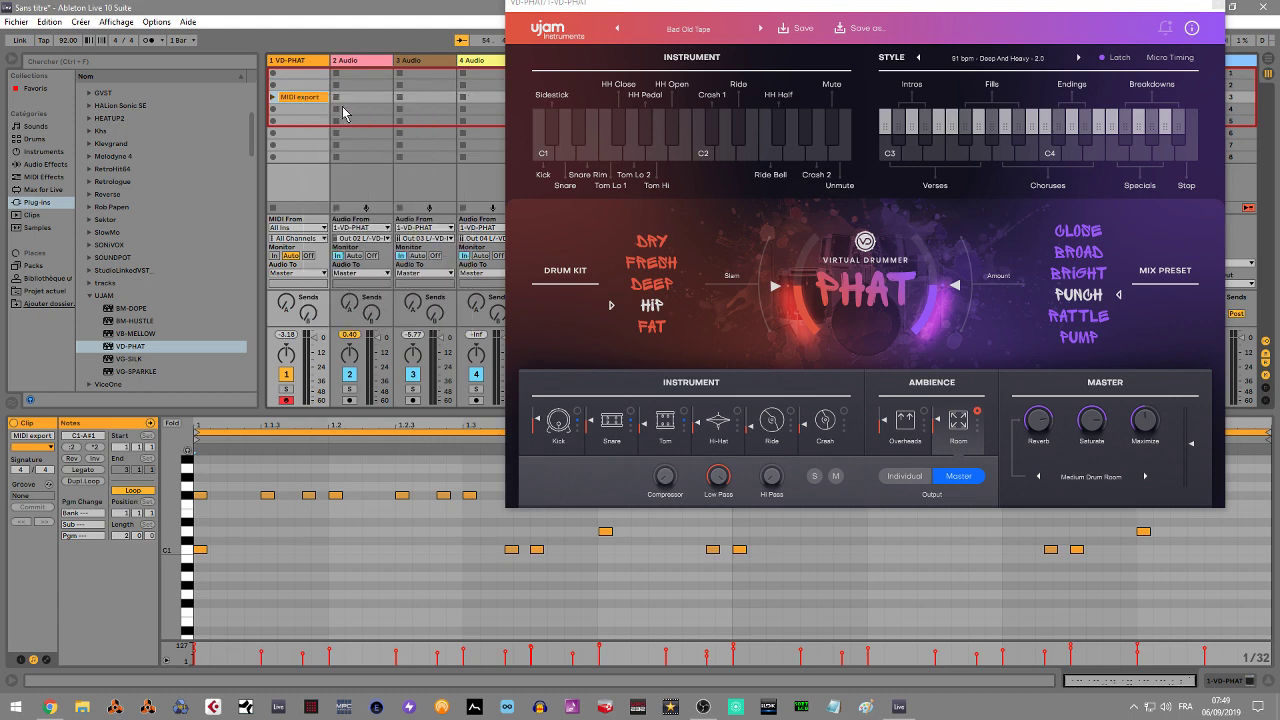
right_click(316, 98)
left_click(340, 104)
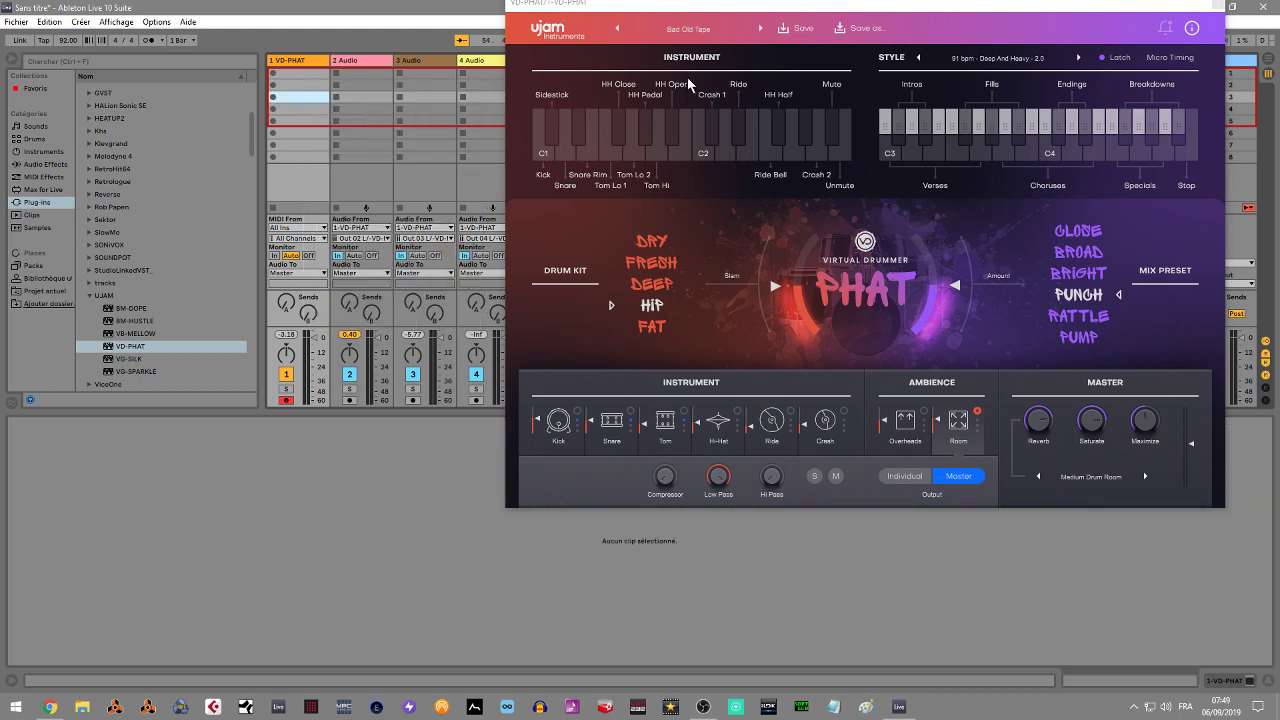
Step: Audition the C3 verse pattern and export it as a MIDI clip into the first slot of the VD-PHAT track
left_click(914, 132)
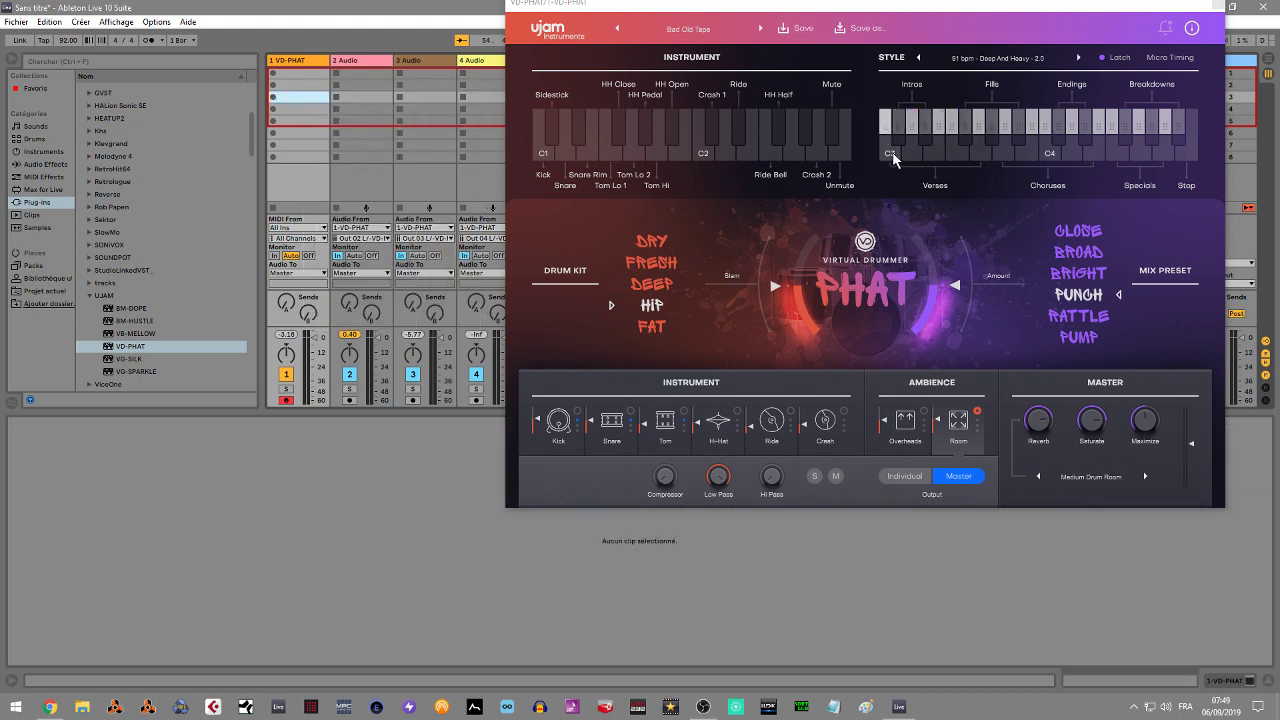
left_click(893, 155)
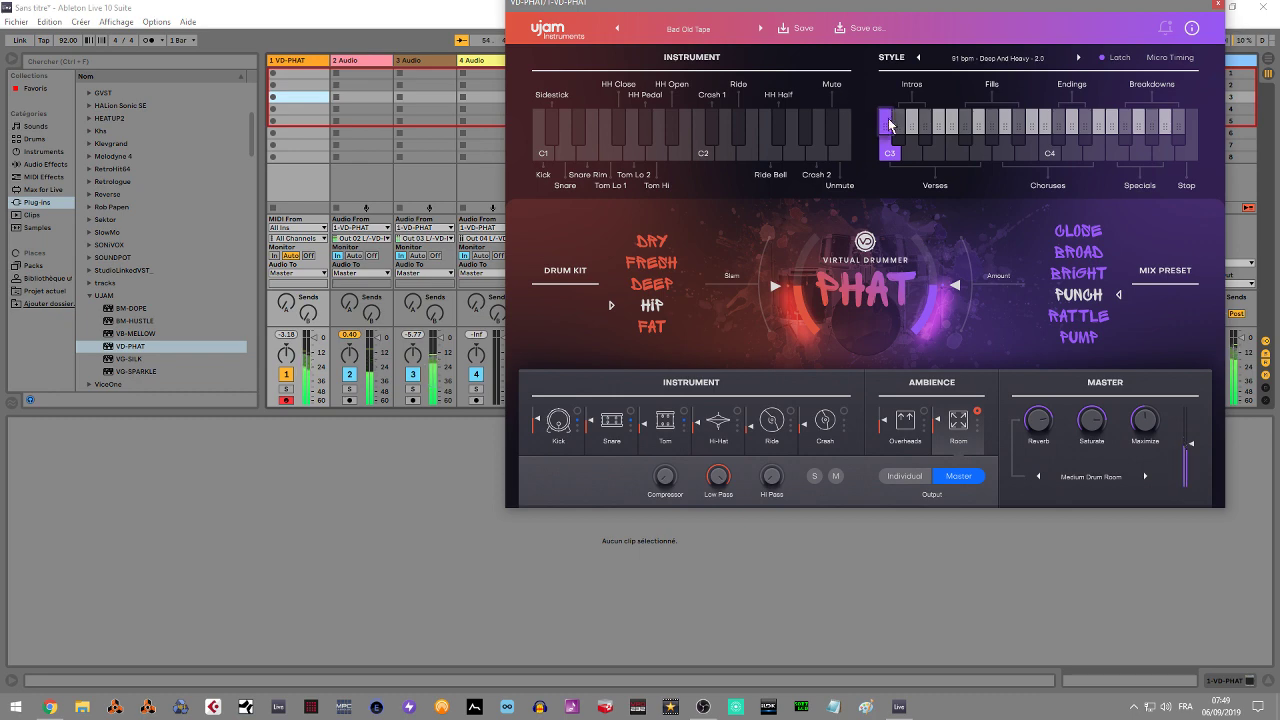
left_click_drag(563, 82, 306, 80)
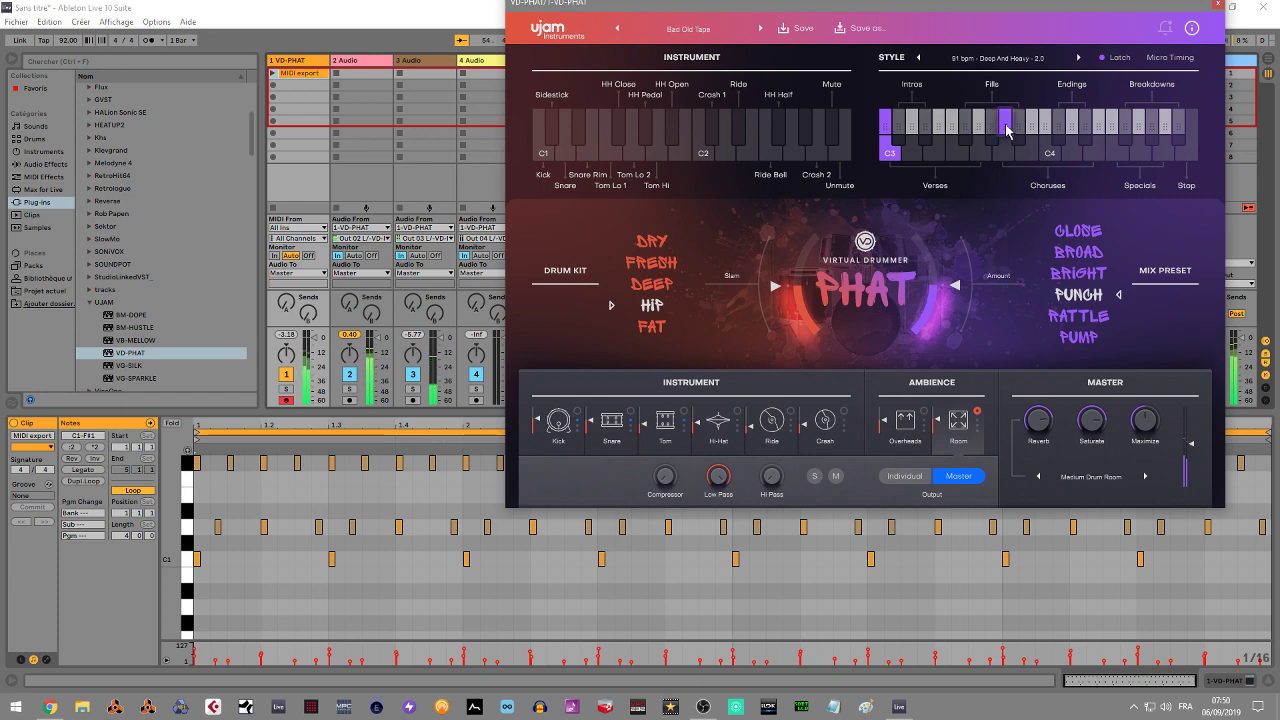
Step: Audition the A3 chorus and G3 verse patterns and export the G3 pattern into the track's second clip slot
left_click(1006, 155)
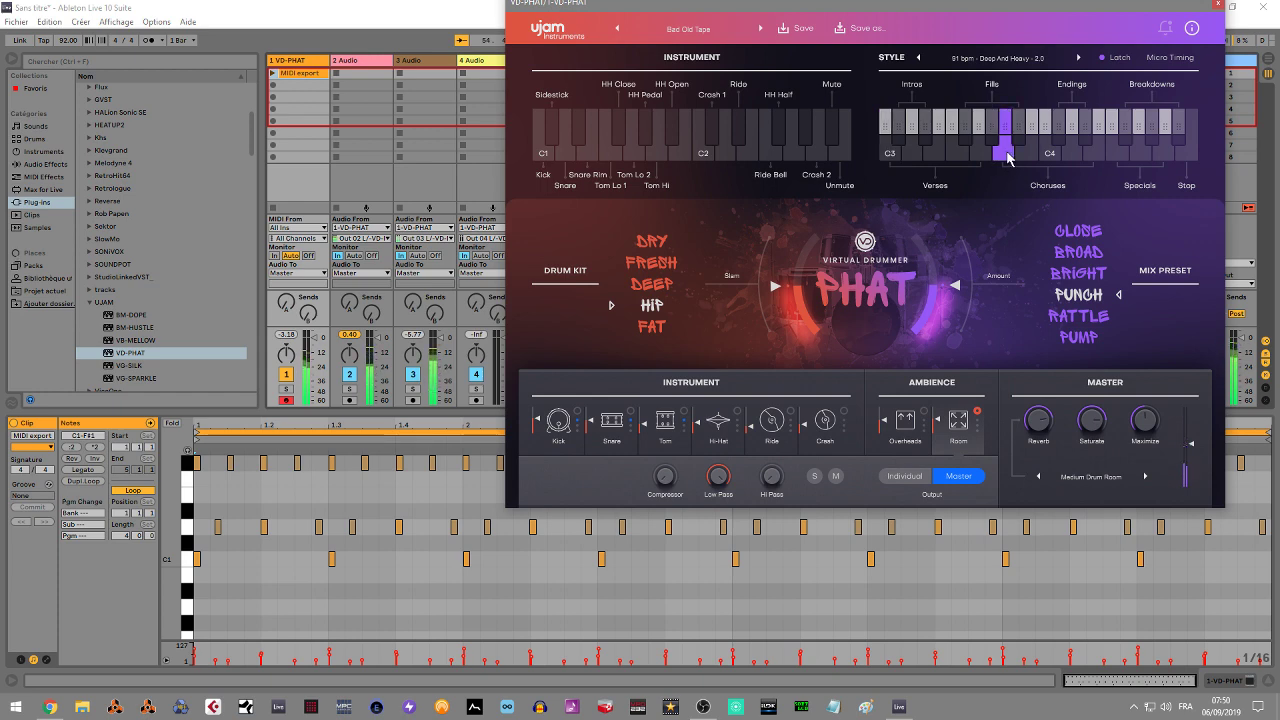
left_click(978, 155)
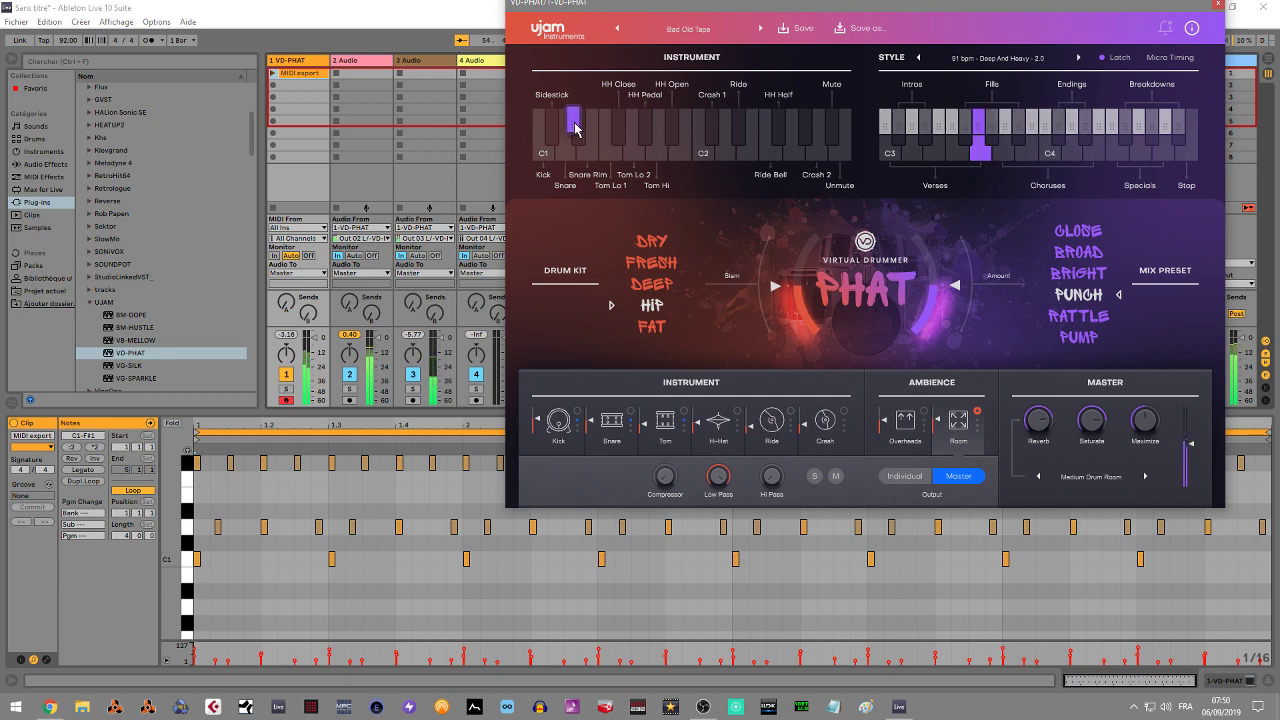
left_click_drag(293, 87, 293, 85)
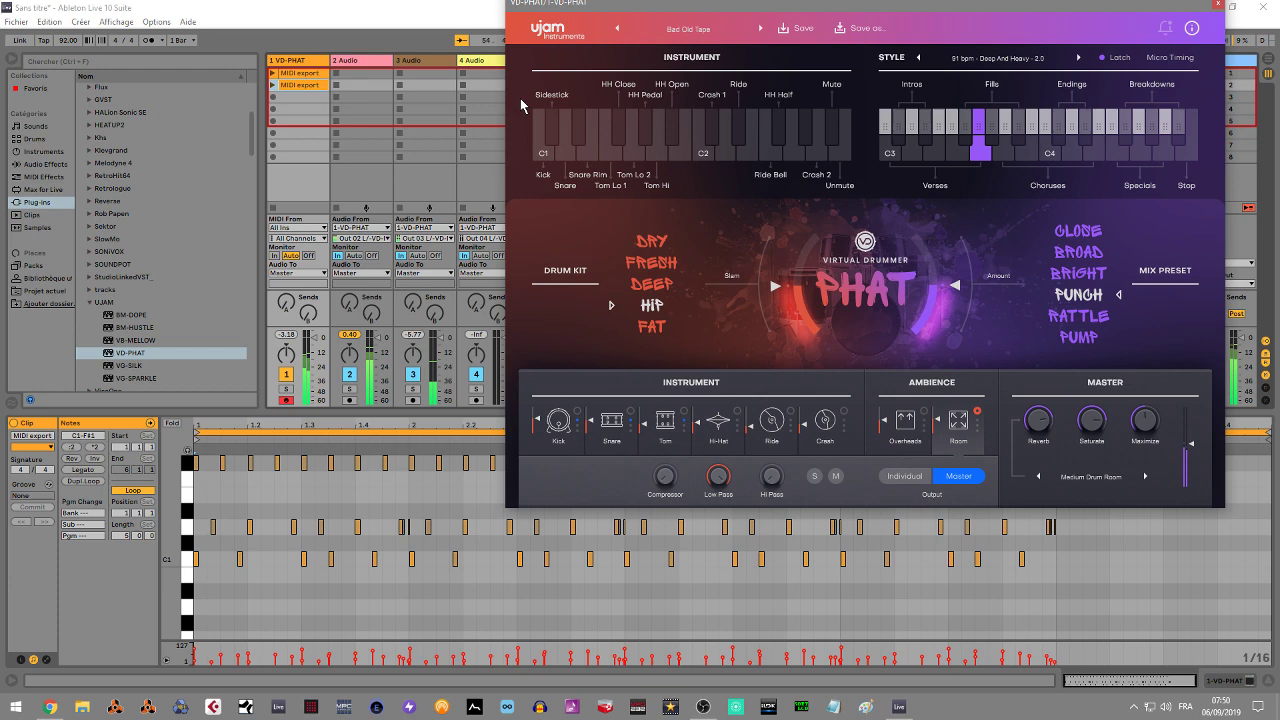
Step: Audition the C4 and D4 chorus patterns and export the D4 pattern into the track's third clip slot
left_click(1049, 155)
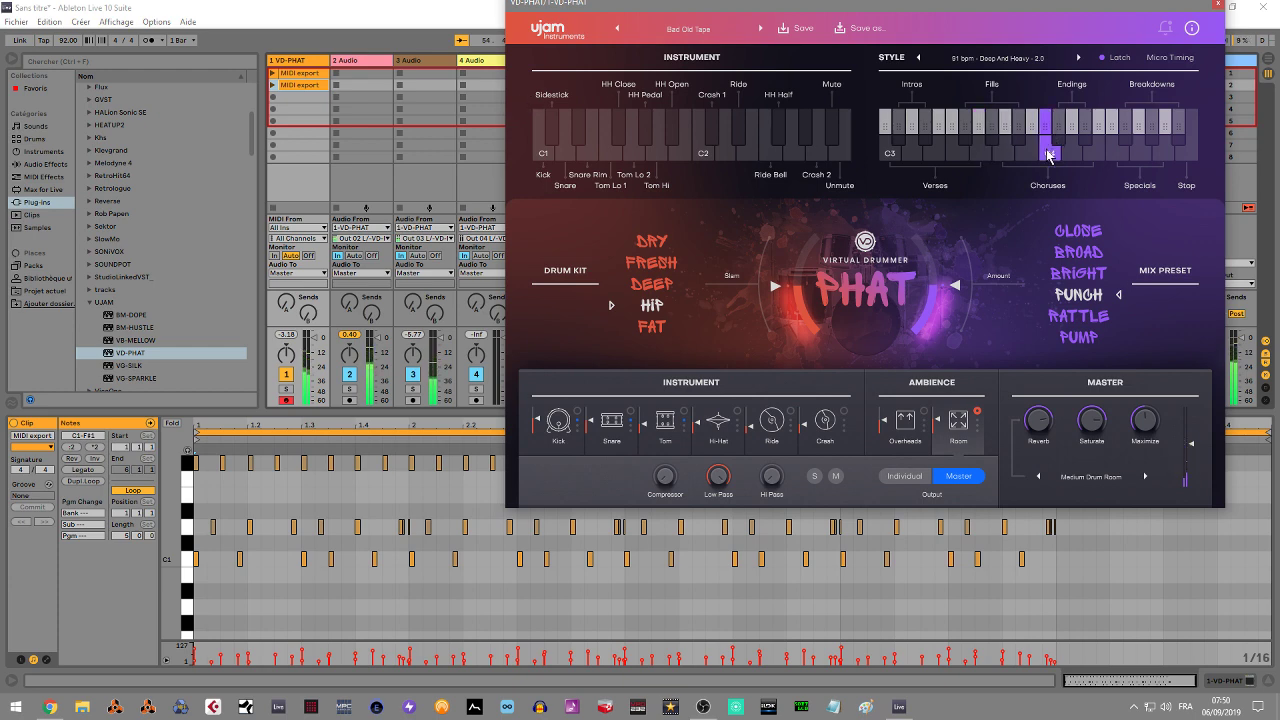
left_click(1073, 155)
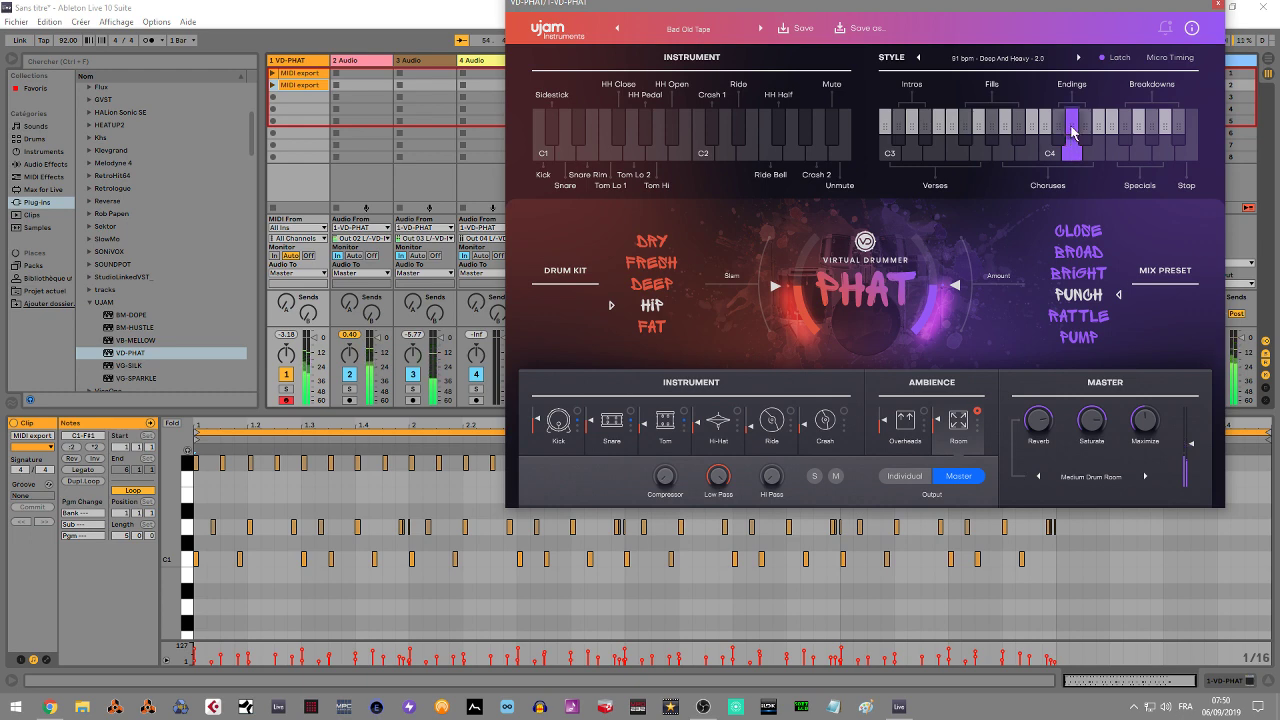
left_click(607, 163)
left_click_drag(303, 97, 303, 101)
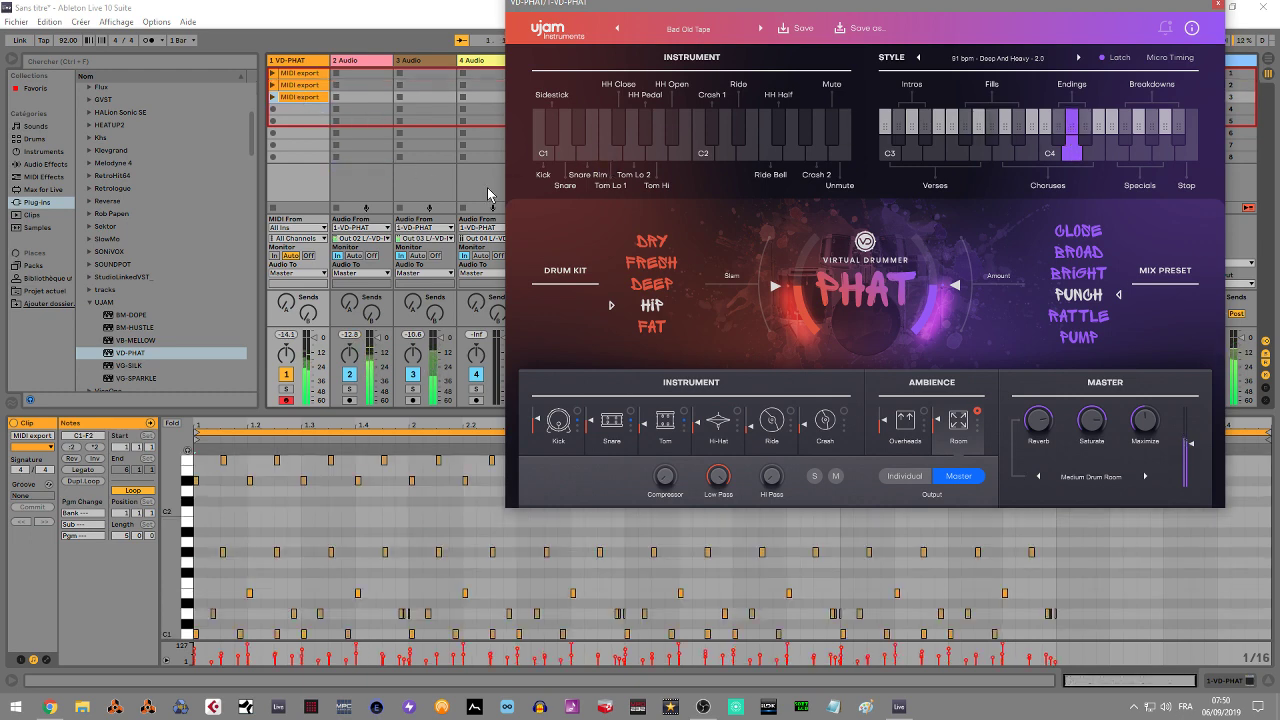
Step: Launch the three exported clips one after another from first to third, and move the plug-in window lower on the screen
key("Up")
key("Up")
key("Return")
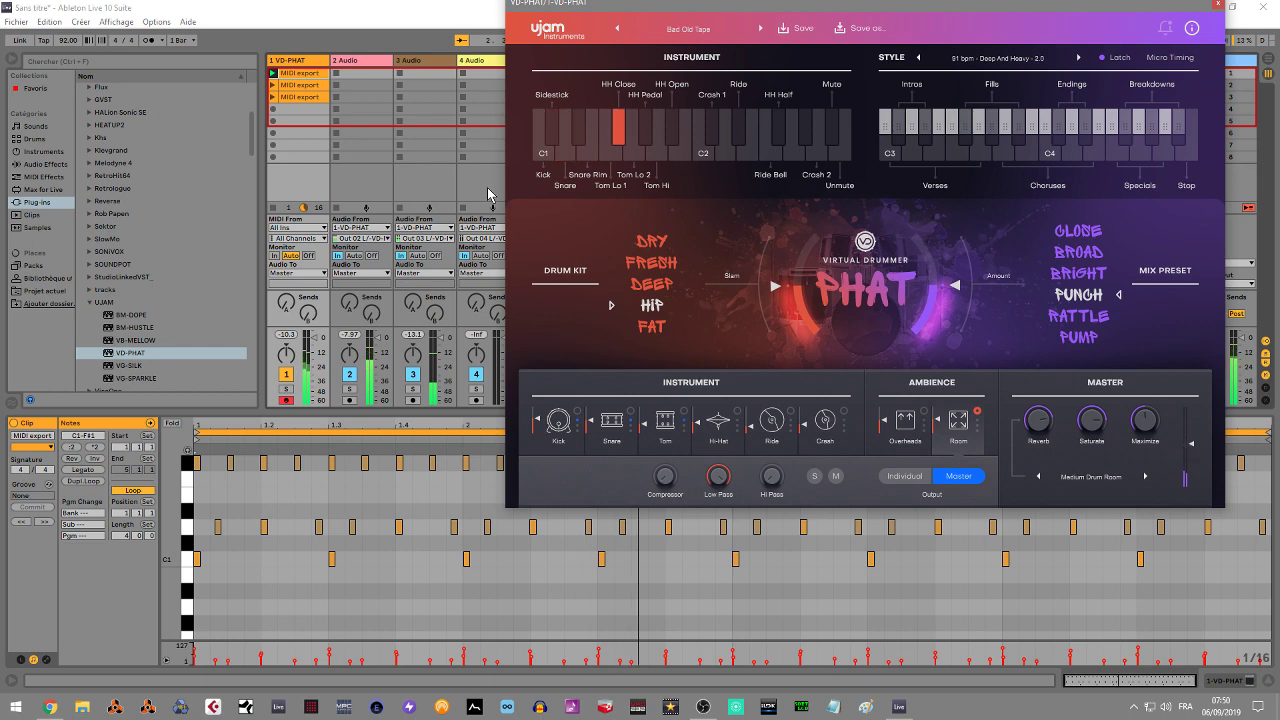
key("Down")
key("Return")
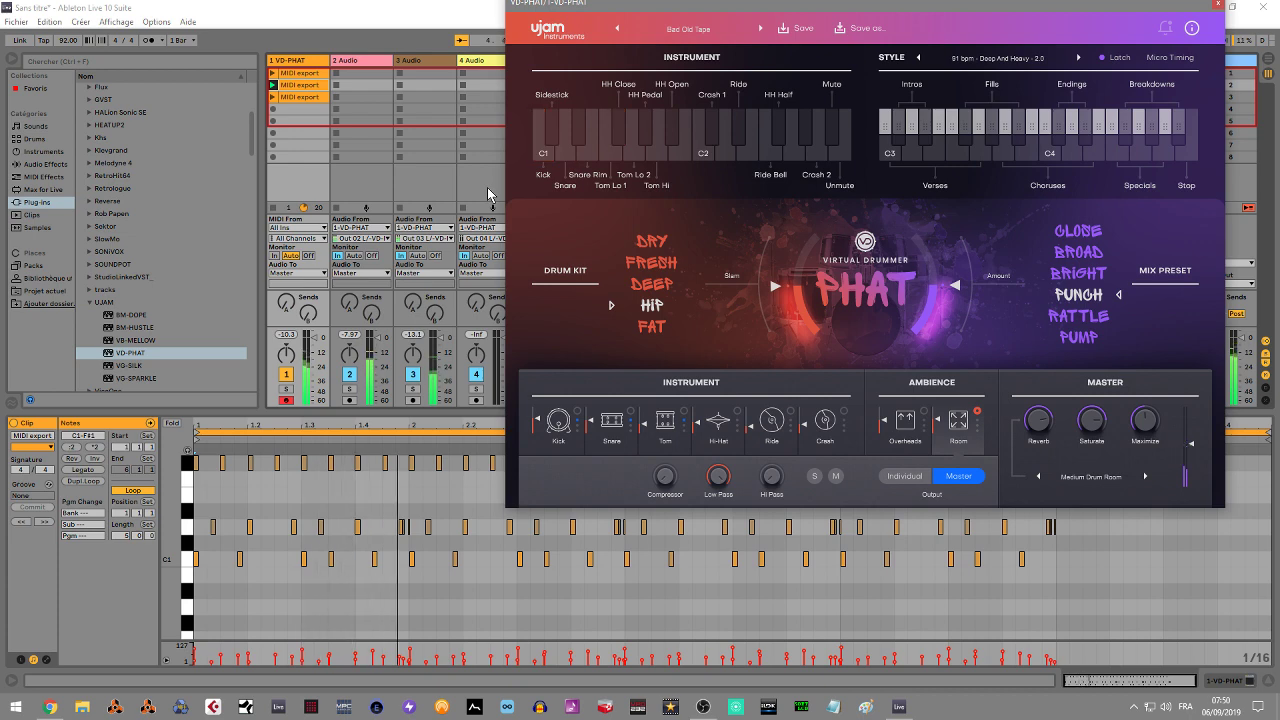
key("Down")
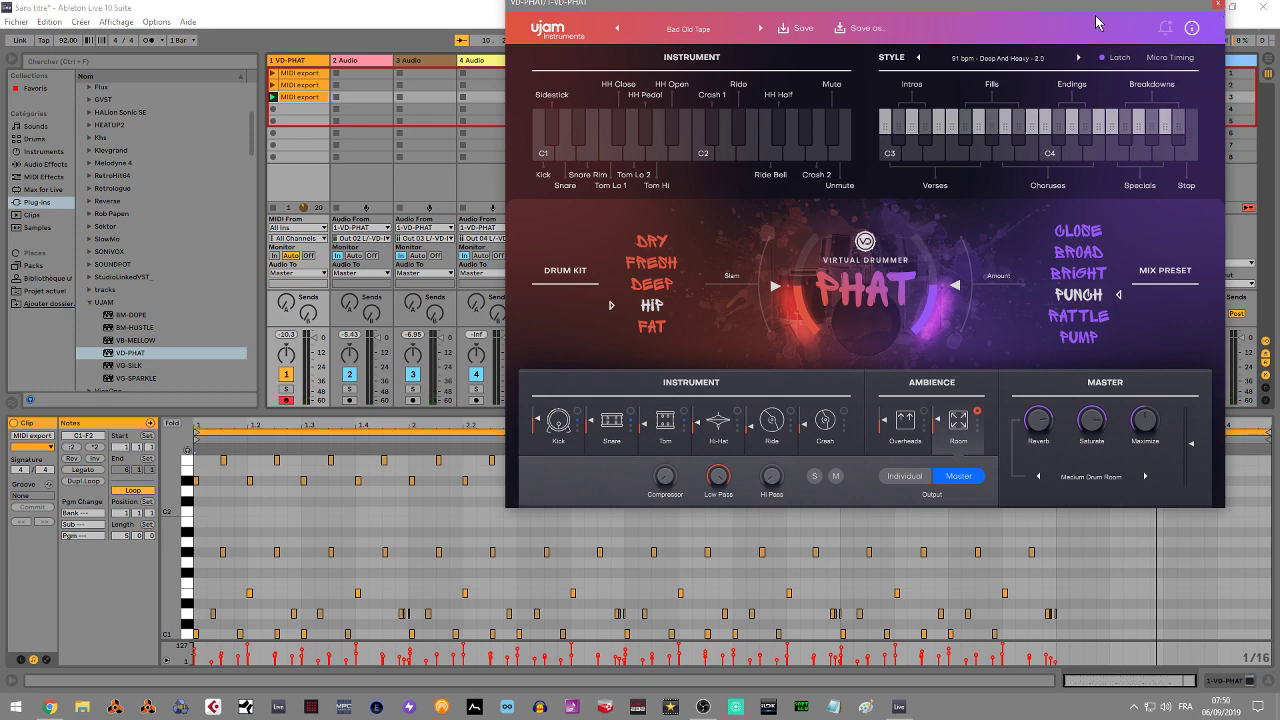
left_click_drag(1097, 22, 1062, 140)
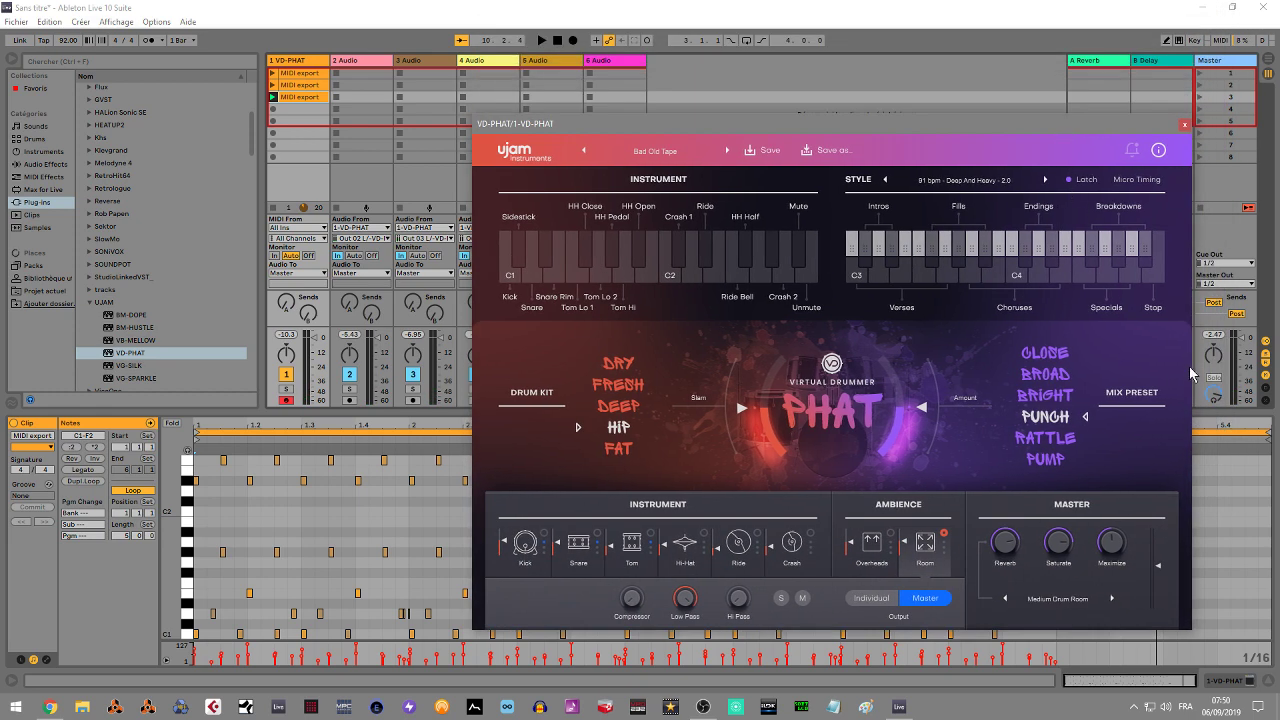